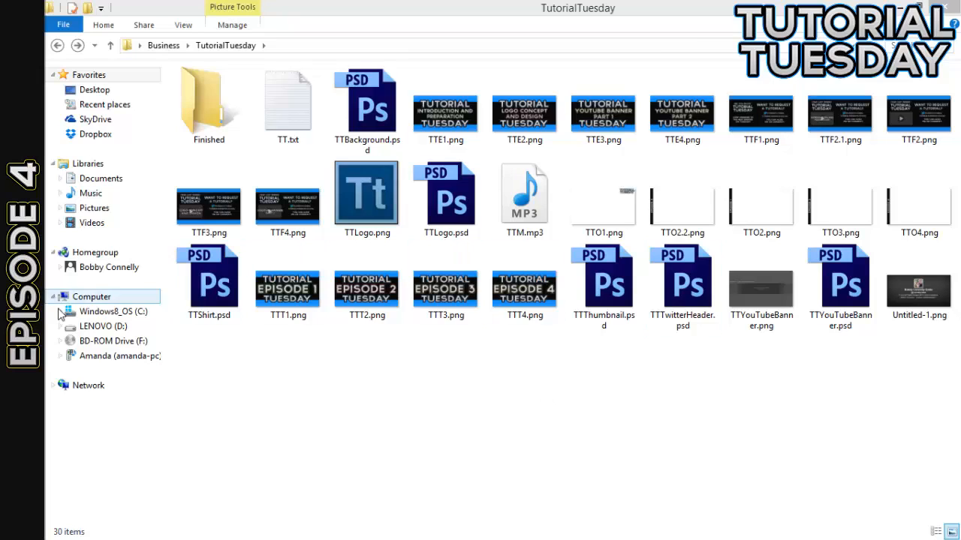
{"action": "left_click", "coordinate": [26, 342]}
{"action": "left_click", "coordinate": [296, 479]}
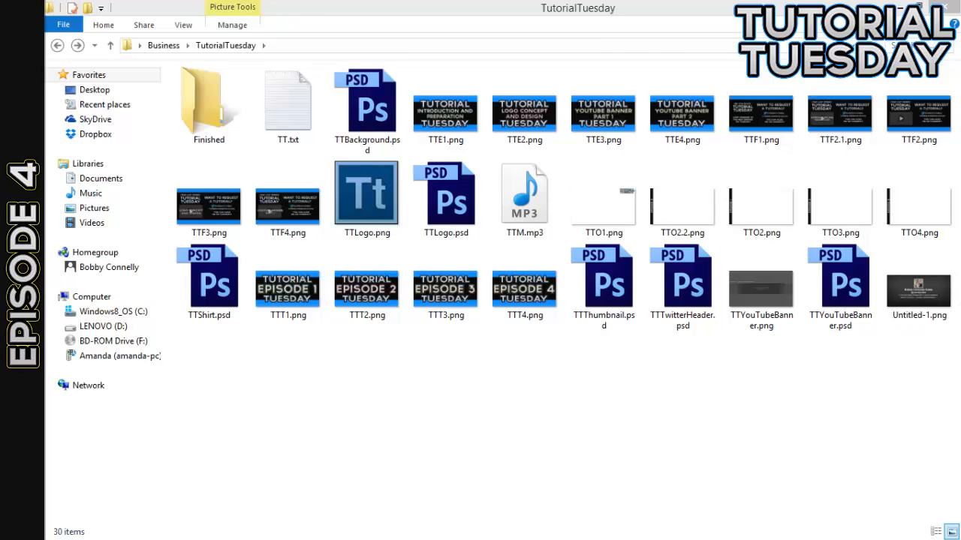
{"action": "left_click", "coordinate": [521, 417]}
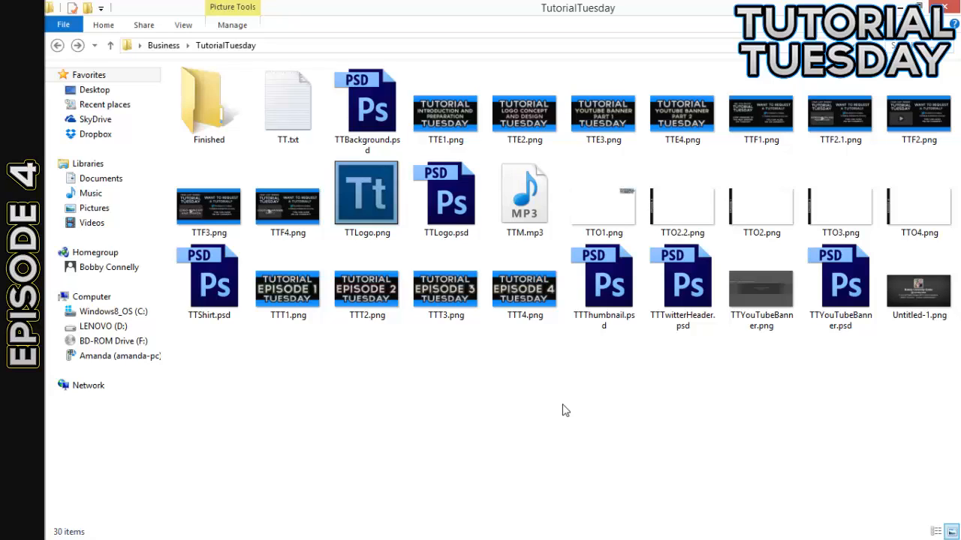
{"action": "left_click_drag", "start_coordinate": [936, 337], "coordinate": [92, 45]}
{"action": "left_click_drag", "start_coordinate": [931, 339], "coordinate": [216, 61]}
{"action": "left_click_drag", "start_coordinate": [941, 361], "coordinate": [74, 27]}
{"action": "left_click", "coordinate": [903, 354]}
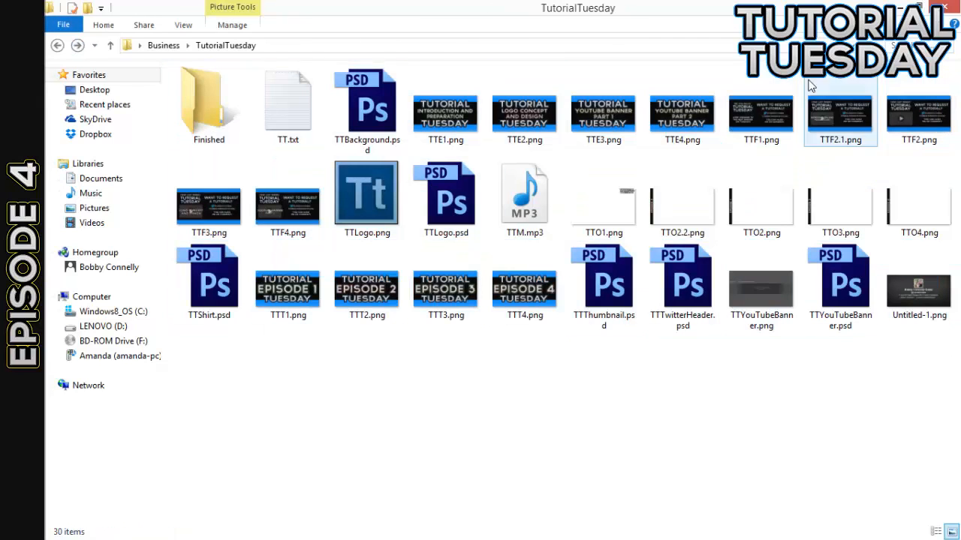
{"action": "left_click_drag", "start_coordinate": [927, 359], "coordinate": [158, 169]}
{"action": "left_click_drag", "start_coordinate": [938, 358], "coordinate": [162, 60]}
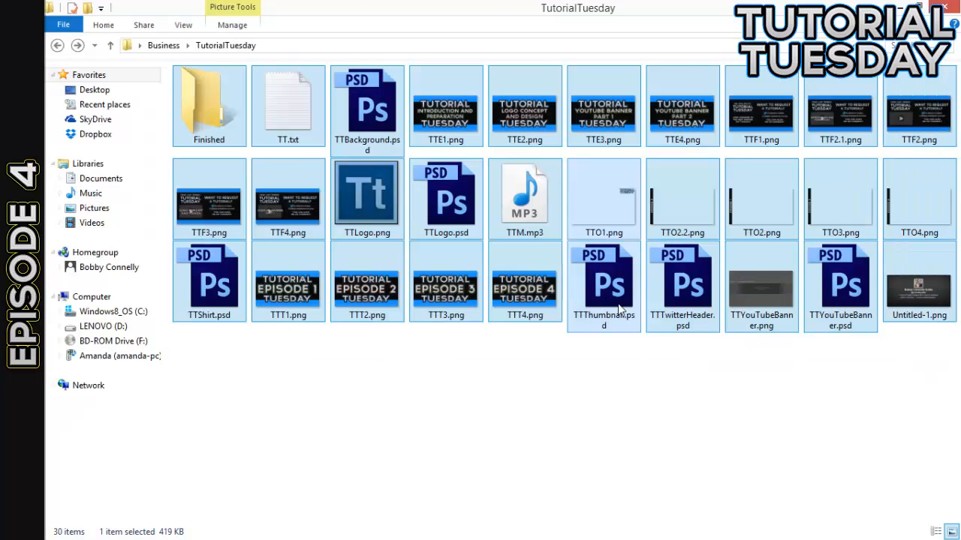
{"action": "left_click", "coordinate": [922, 368]}
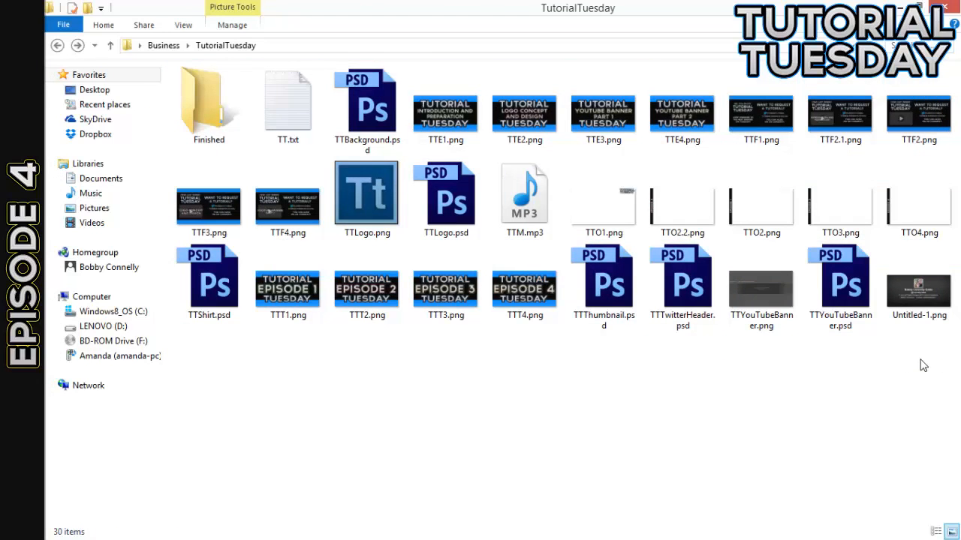
Open TTYouTubeBanner.psd from the TutorialTuesday folder in Photoshop and hide the guides
{"action": "double_click", "coordinate": [840, 278]}
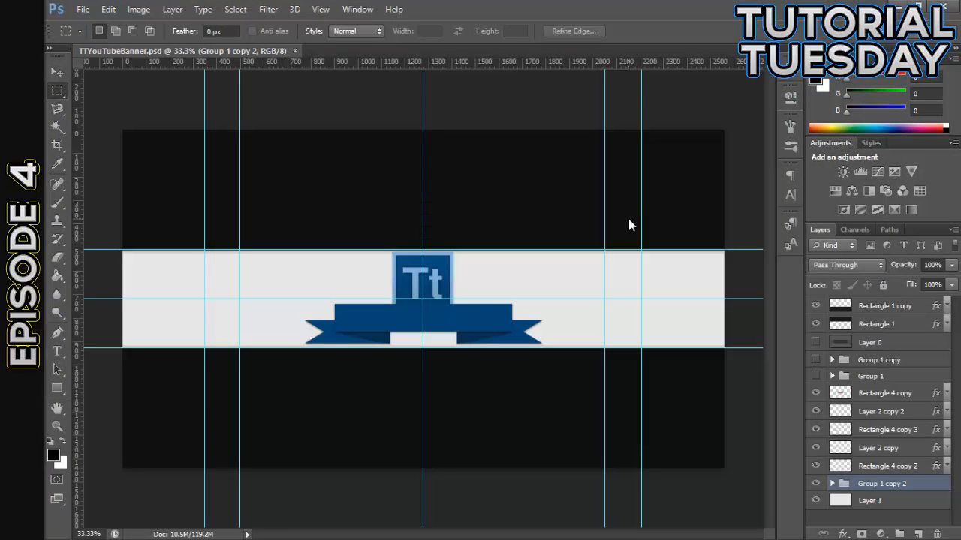
{"action": "key", "text": "ctrl+semicolon"}
{"action": "key", "text": "ctrl+plus"}
{"action": "key", "text": "ctrl+plus"}
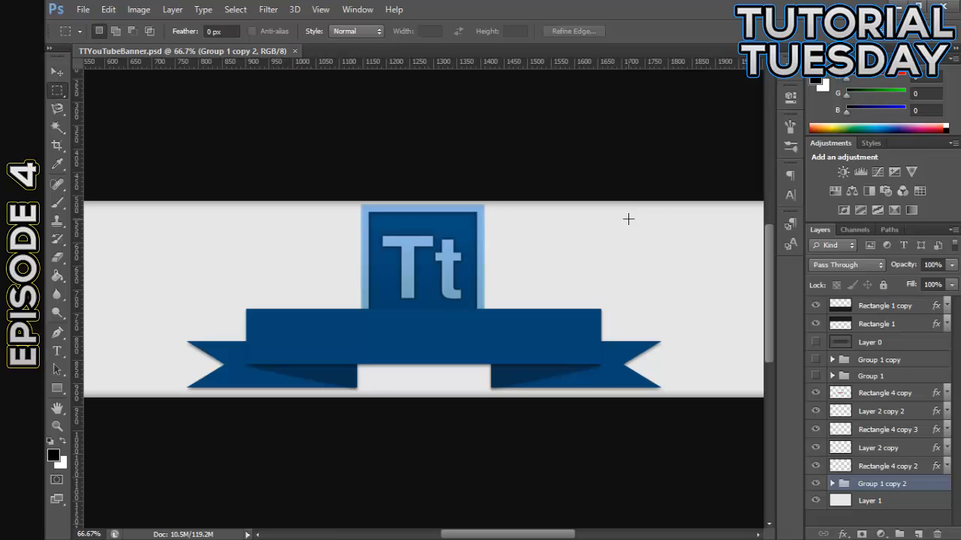
Check which artwork Group 1 copy 2 and Rectangle 4 copy 2 hold by briefly hiding each one
{"action": "left_click", "coordinate": [57, 71]}
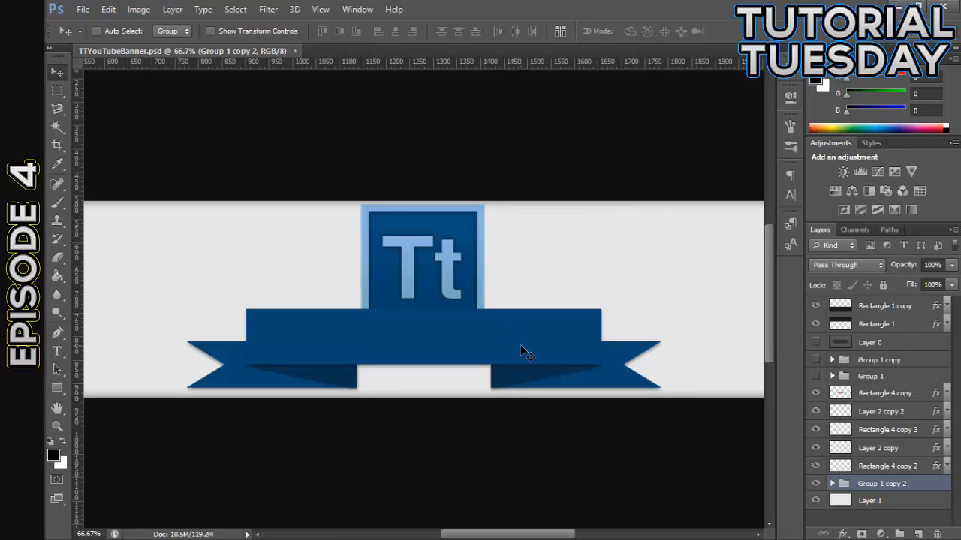
{"action": "scroll", "coordinate": [652, 366], "scroll_direction": "up", "scroll_amount": 2}
{"action": "scroll", "coordinate": [652, 367], "scroll_direction": "down", "scroll_amount": 2}
{"action": "left_click", "coordinate": [816, 484]}
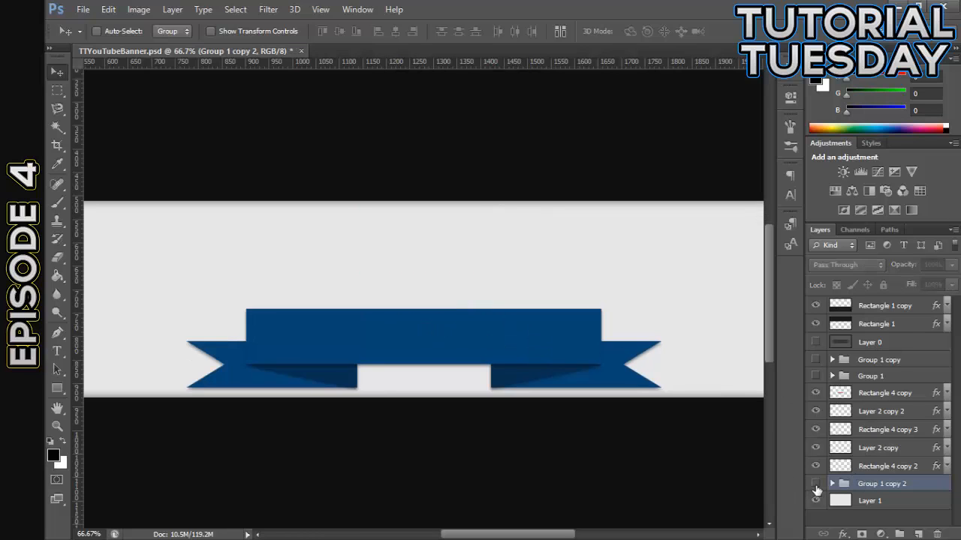
{"action": "left_click", "coordinate": [815, 484]}
{"action": "left_click", "coordinate": [815, 466]}
{"action": "left_click", "coordinate": [816, 466]}
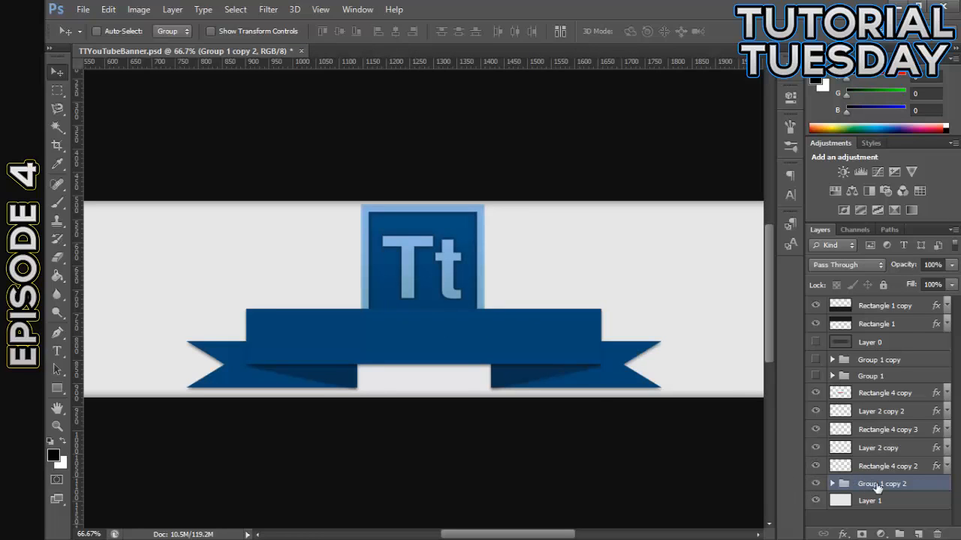
Try moving the logo group and the five ribbon layers to the vertical middle of the white band
{"action": "left_click_drag", "start_coordinate": [446, 269], "coordinate": [476, 319]}
{"action": "left_click", "coordinate": [874, 466], "text": "ctrl"}
{"action": "left_click", "coordinate": [879, 448], "text": "ctrl"}
{"action": "left_click", "coordinate": [880, 430], "text": "ctrl"}
{"action": "left_click", "coordinate": [880, 411], "text": "ctrl"}
{"action": "left_click", "coordinate": [878, 392], "text": "ctrl"}
{"action": "key", "text": "ctrl+minus"}
{"action": "key", "text": "ctrl+minus"}
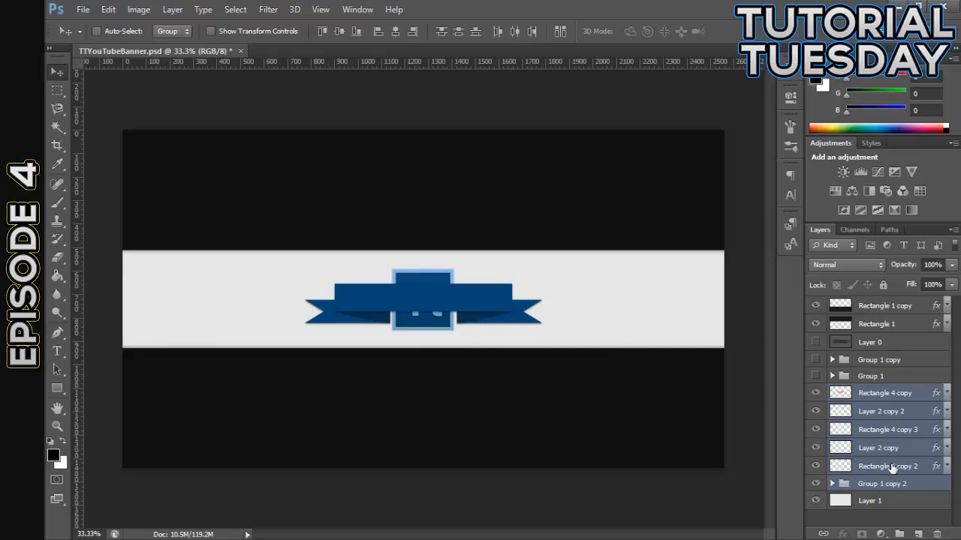
Place the ribbon layers low in the white band and move the Group 1 copy 2 logo up behind the ribbon
{"action": "left_click", "coordinate": [872, 484]}
{"action": "mouse_move", "coordinate": [431, 314]}
{"action": "left_mouse_down"}
{"action": "mouse_move", "coordinate": [431, 292]}
{"action": "mouse_move", "coordinate": [439, 329]}
{"action": "left_mouse_up"}
{"action": "left_click", "coordinate": [864, 394], "text": "shift"}
{"action": "left_click", "coordinate": [882, 483]}
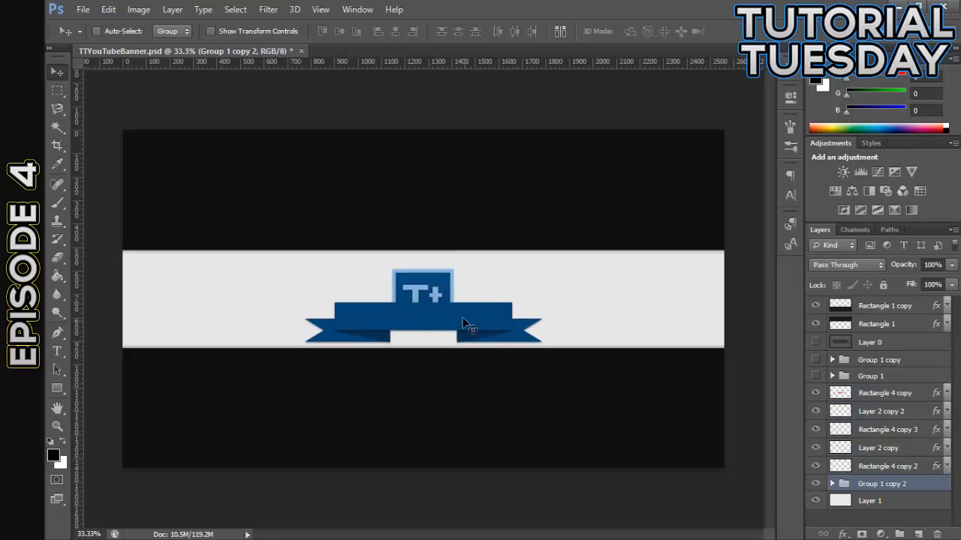
{"action": "left_click_drag", "start_coordinate": [422, 286], "coordinate": [424, 269]}
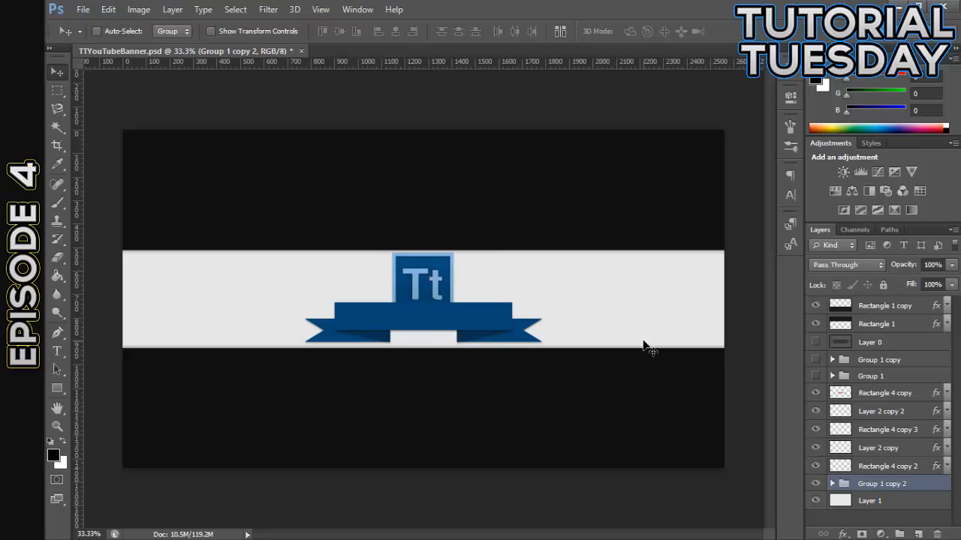
Add the white text "TUTORIAL TUESDAY" in TYPOGRAPH PRO ExtraBold on the ribbon and move its layer above Rectangle 4 copy
{"action": "key", "text": "ctrl+plus"}
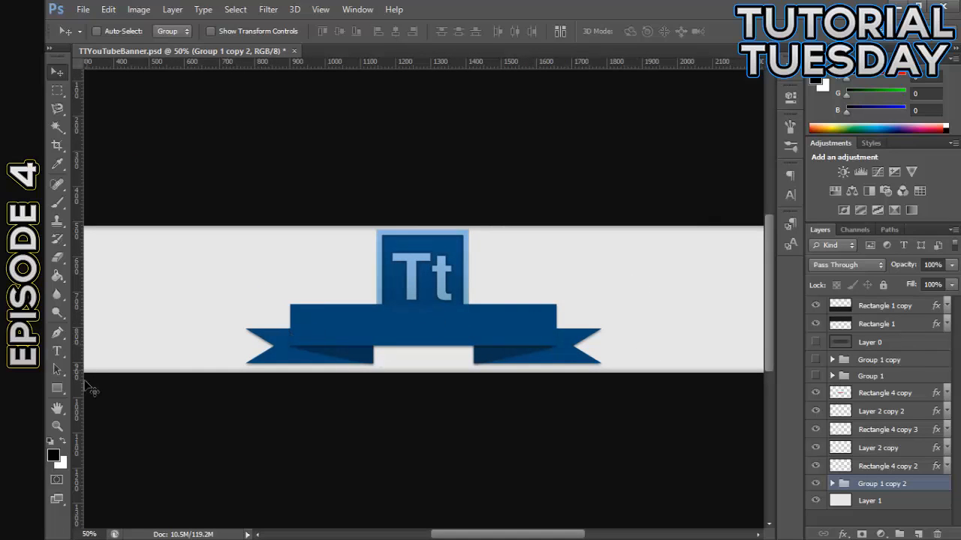
{"action": "left_click", "coordinate": [64, 440]}
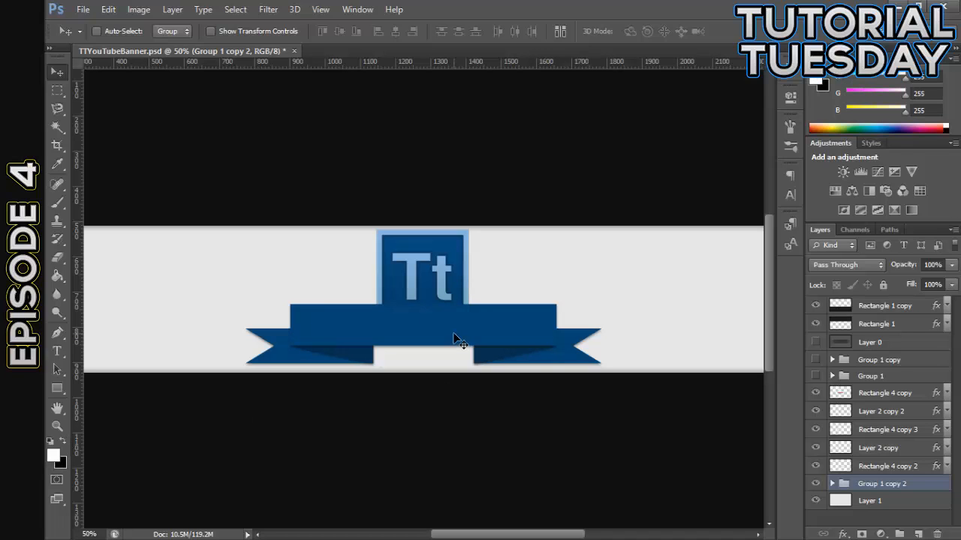
{"action": "left_click", "coordinate": [57, 351]}
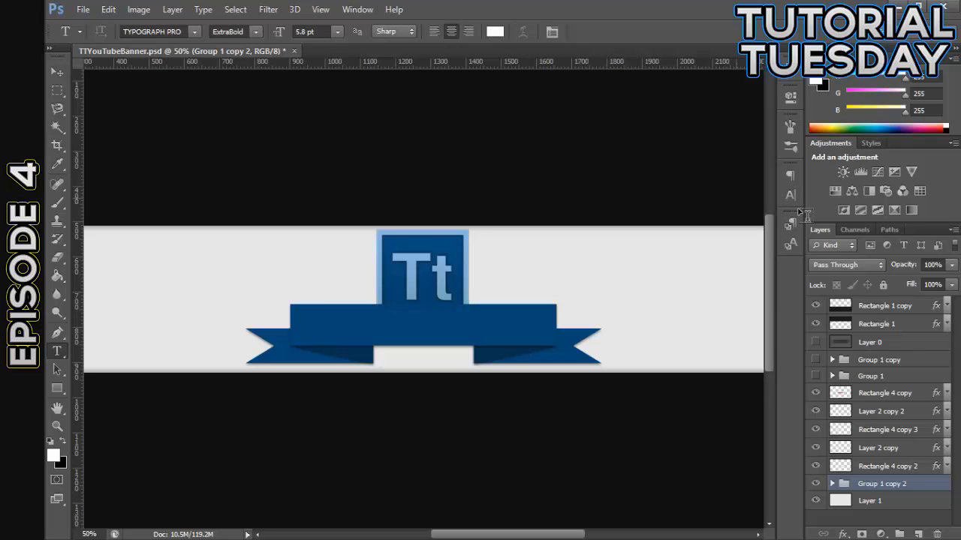
{"action": "left_click", "coordinate": [788, 196]}
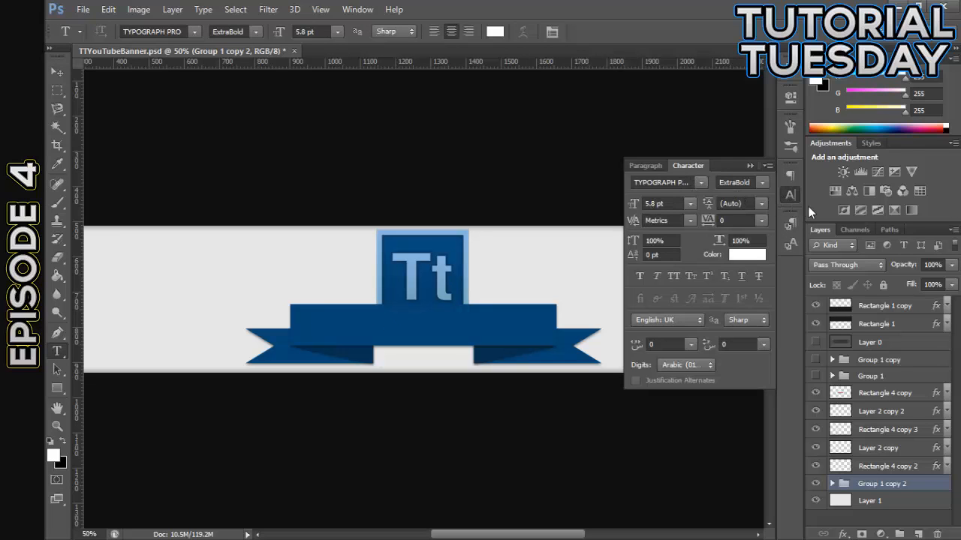
{"action": "left_click", "coordinate": [790, 197]}
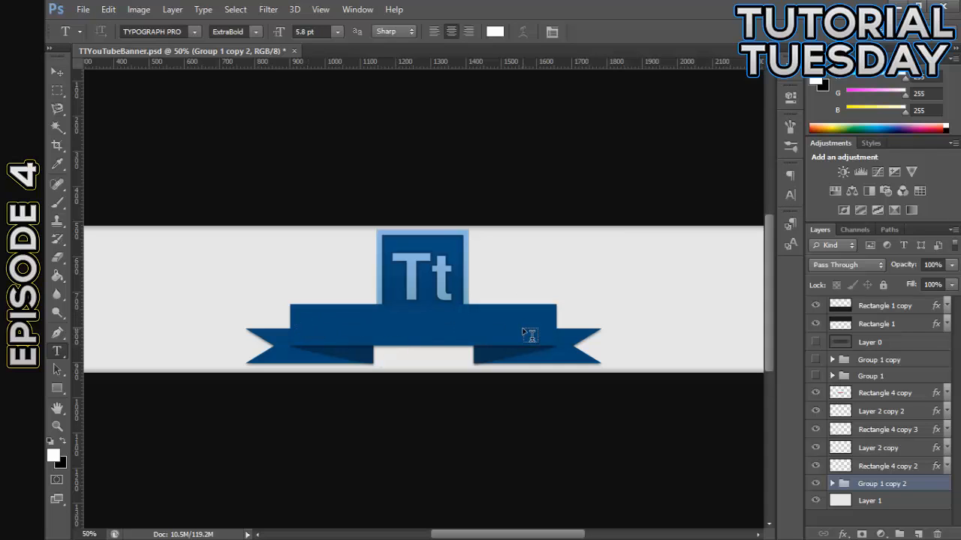
{"action": "left_click", "coordinate": [321, 319]}
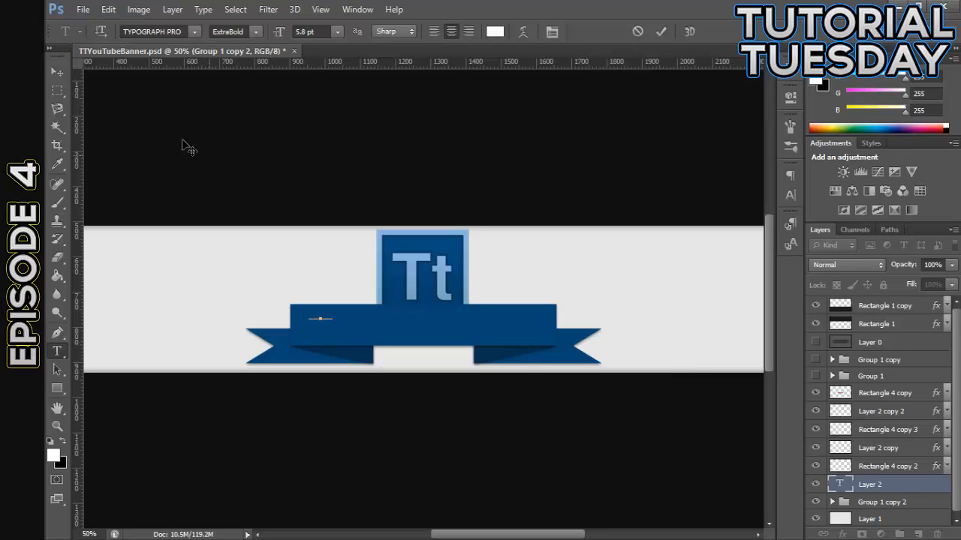
{"action": "left_click", "coordinate": [57, 71]}
{"action": "left_click_drag", "start_coordinate": [885, 492], "coordinate": [883, 391]}
Scale the TUTORIAL TUESDAY text to about 1080% and centre it on the ribbon's front panel
{"action": "key", "text": "ctrl+t"}
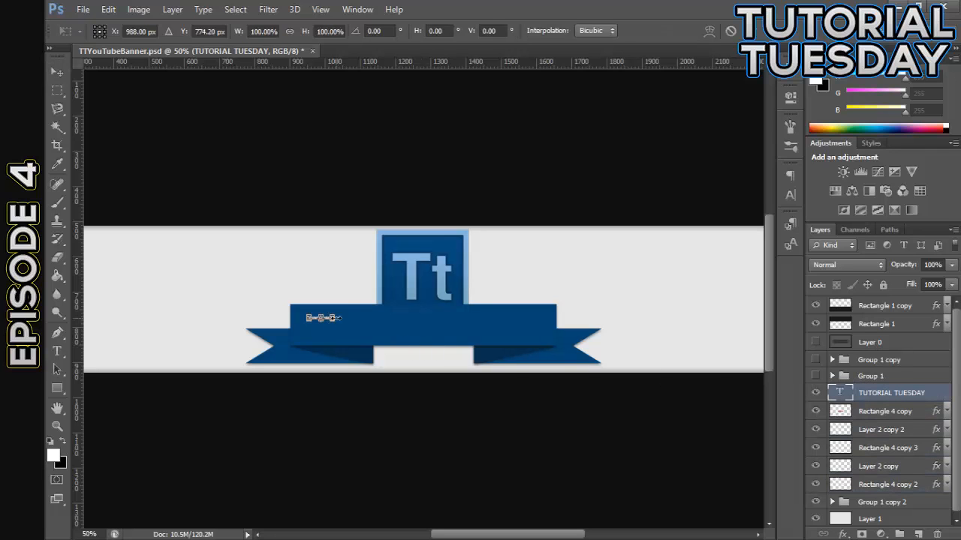
{"action": "left_click_drag", "start_coordinate": [334, 316], "coordinate": [477, 255]}
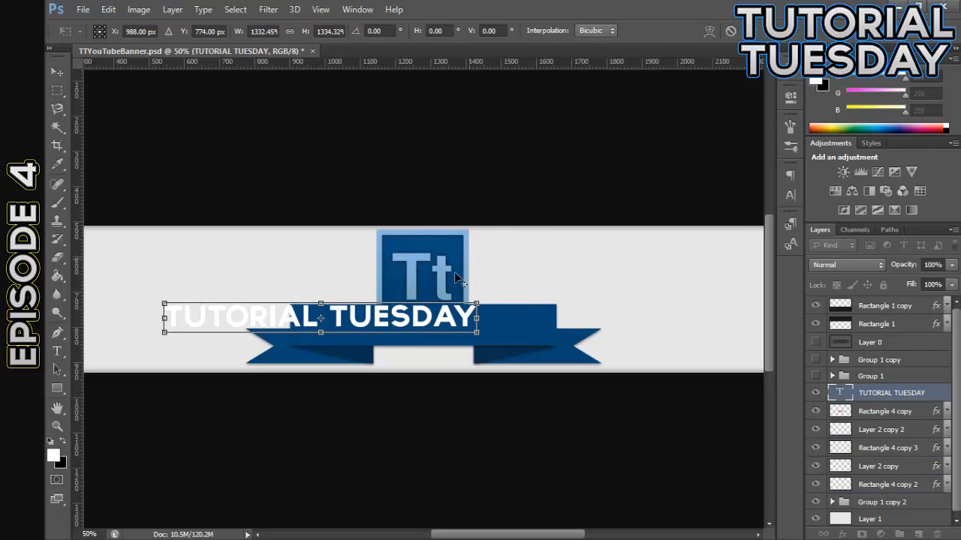
{"action": "left_click_drag", "start_coordinate": [428, 313], "coordinate": [551, 315]}
{"action": "left_click", "coordinate": [59, 73]}
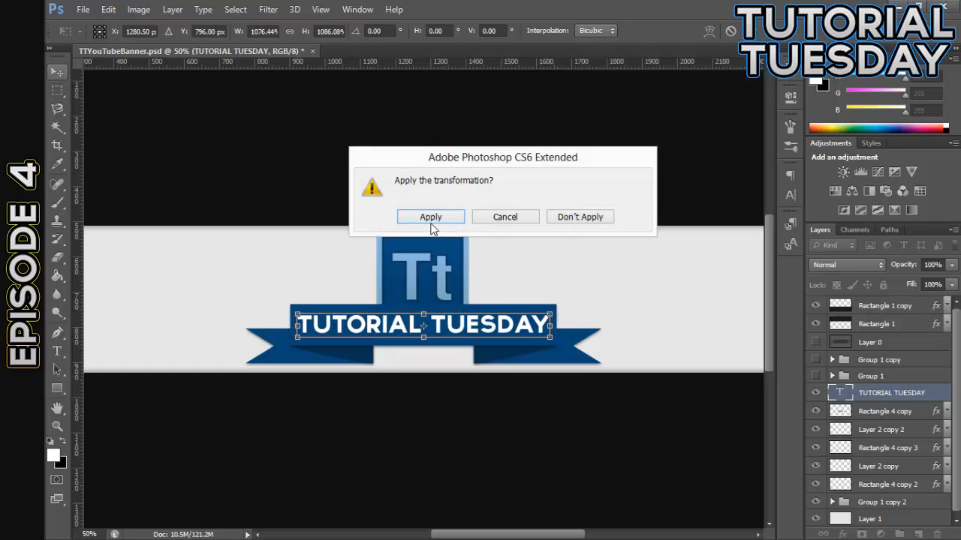
{"action": "left_click", "coordinate": [430, 218]}
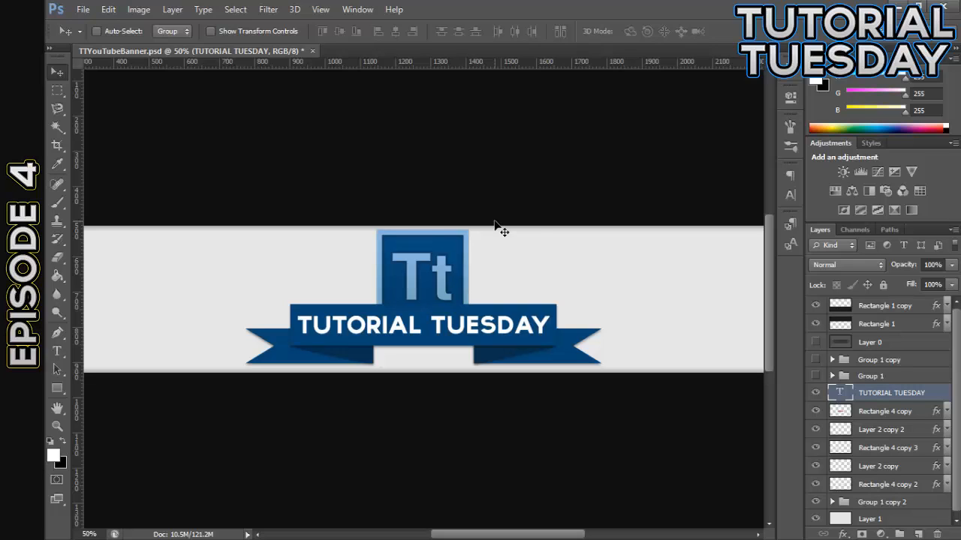
Add a Gradient Overlay effect to the TUTORIAL TUESDAY text layer
{"action": "key", "text": "ctrl+plus"}
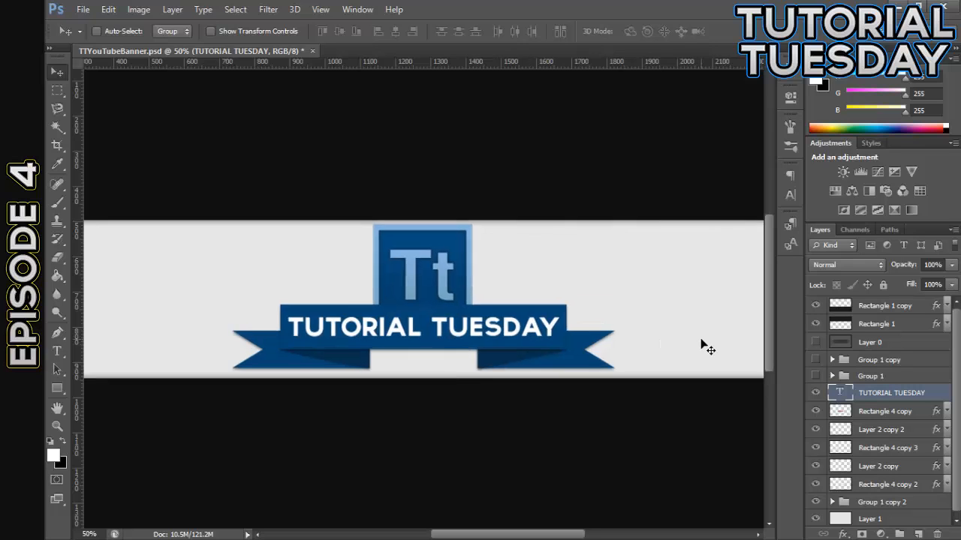
{"action": "key", "text": "ctrl+plus"}
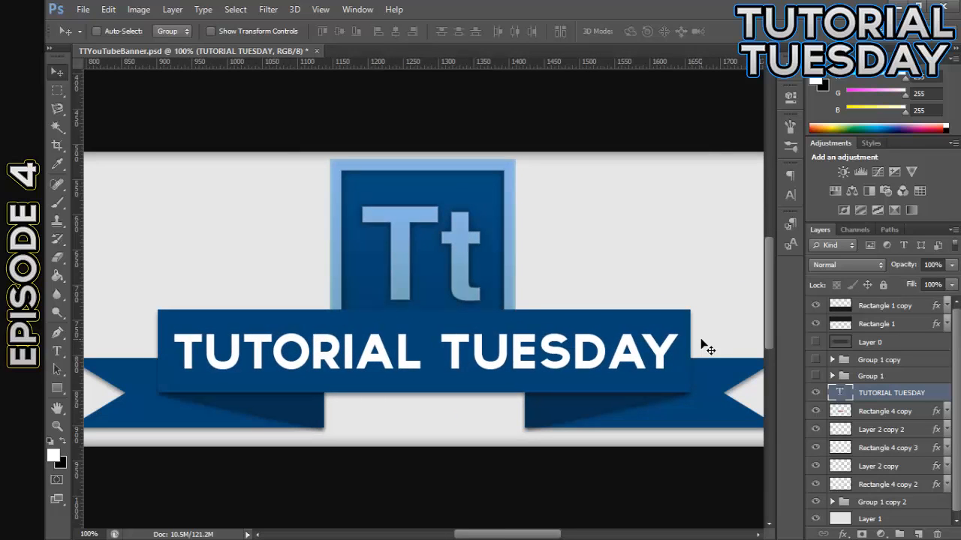
{"action": "double_click", "coordinate": [934, 399]}
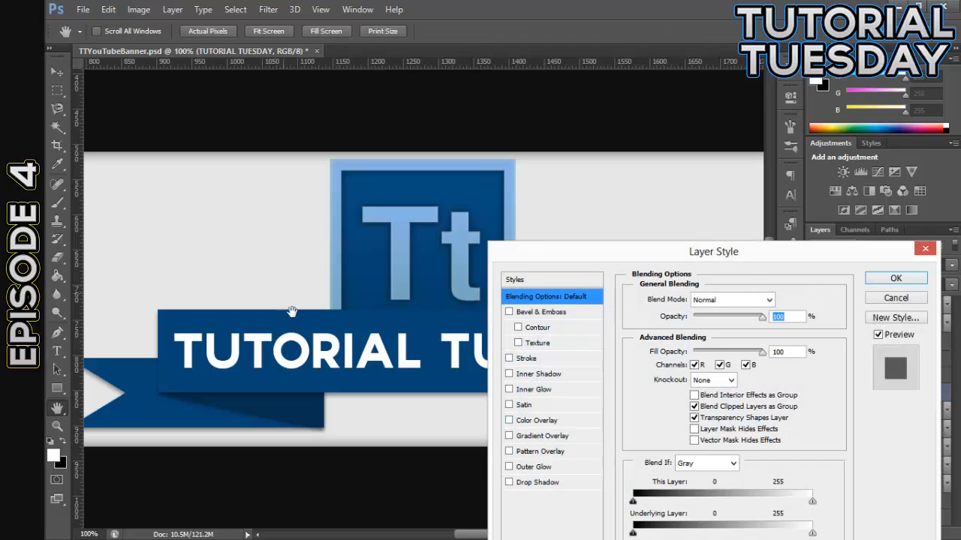
{"action": "left_click", "coordinate": [509, 436]}
{"action": "left_click", "coordinate": [541, 435]}
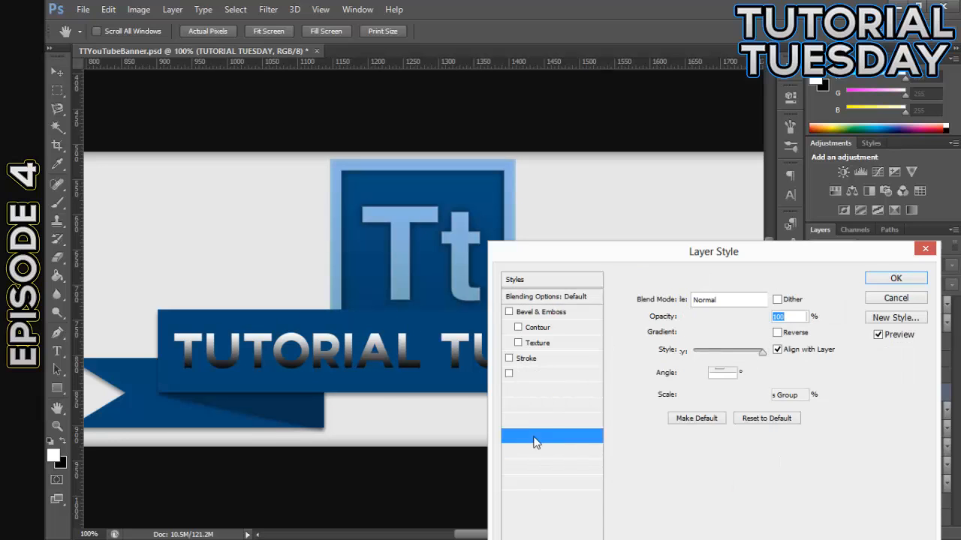
Change the black start stop of the text's overlay gradient to mid grey #878787
{"action": "left_click", "coordinate": [709, 316]}
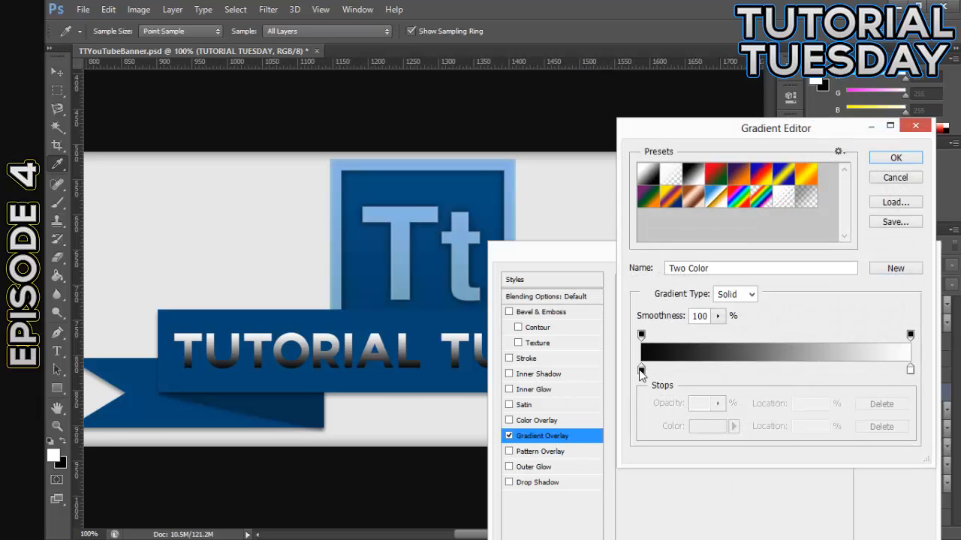
{"action": "left_click", "coordinate": [641, 369]}
{"action": "double_click", "coordinate": [641, 369]}
{"action": "left_click_drag", "start_coordinate": [409, 446], "coordinate": [371, 407]}
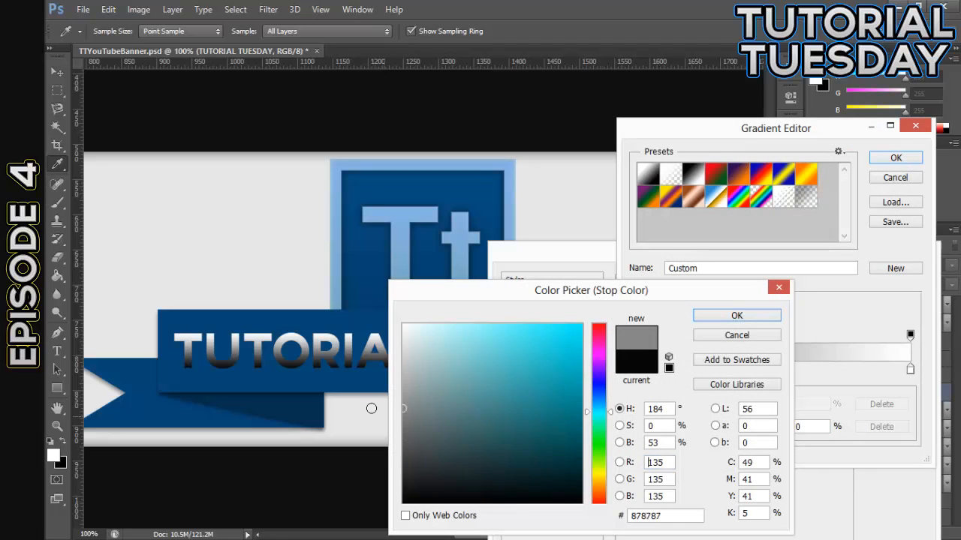
{"action": "left_click", "coordinate": [722, 318]}
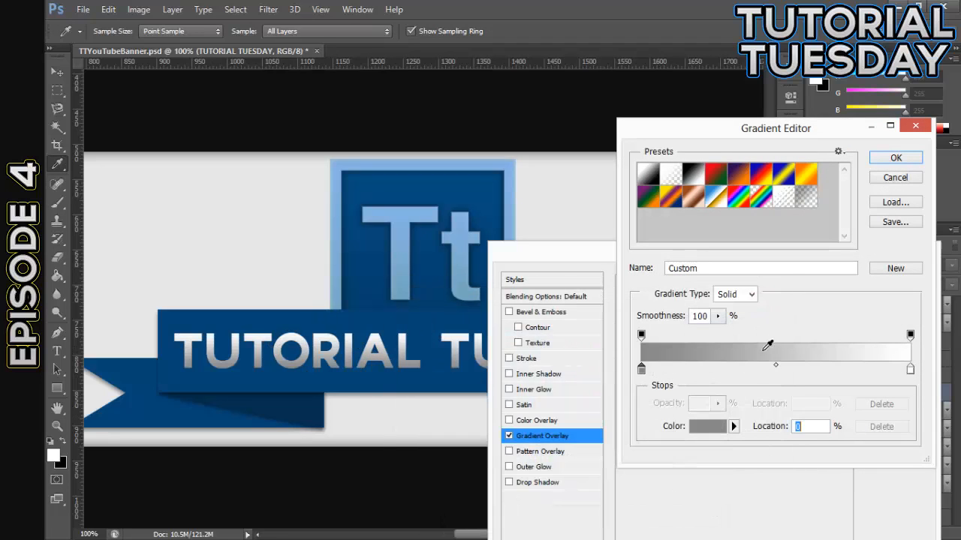
{"action": "left_click", "coordinate": [641, 369]}
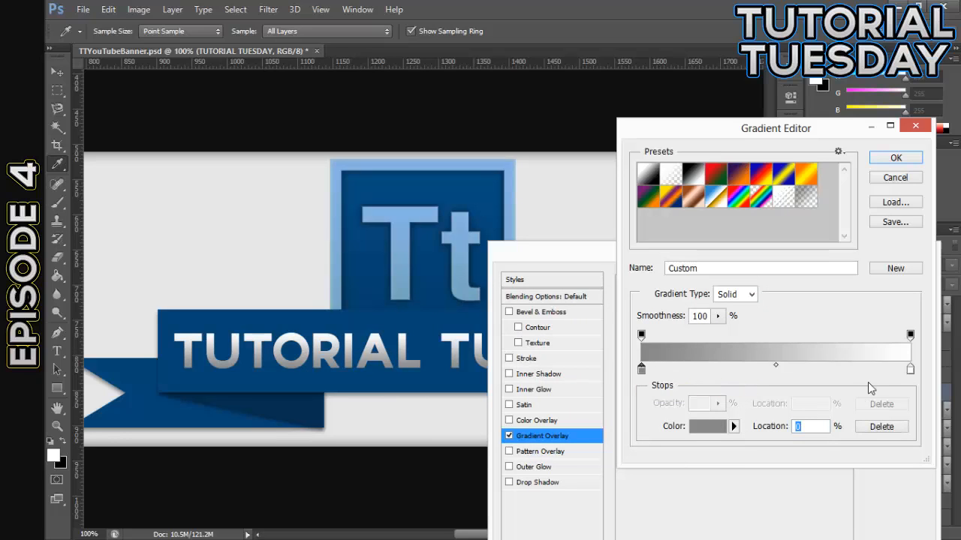
Change the white end stop of the text's overlay gradient to very light grey #f0f0f0
{"action": "double_click", "coordinate": [909, 369]}
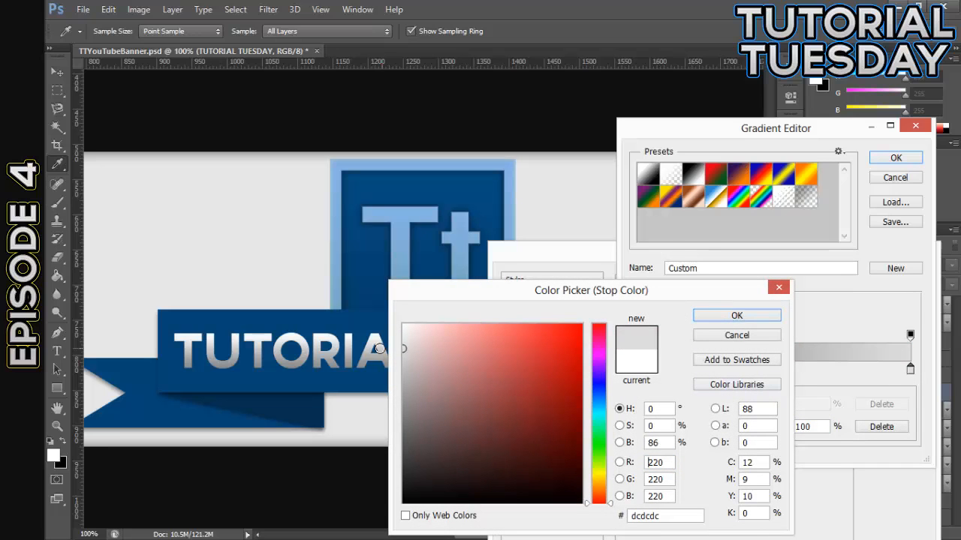
{"action": "left_click", "coordinate": [396, 359]}
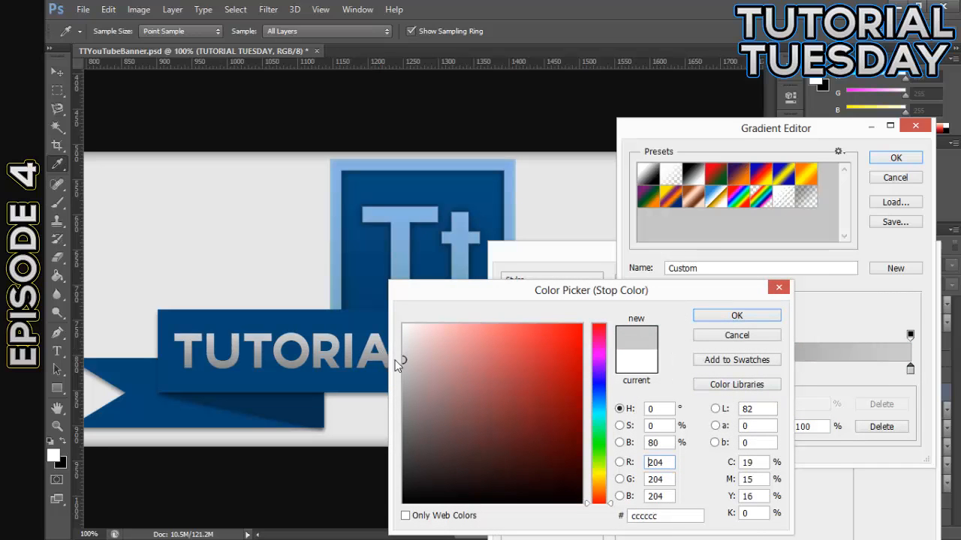
{"action": "left_click", "coordinate": [398, 356]}
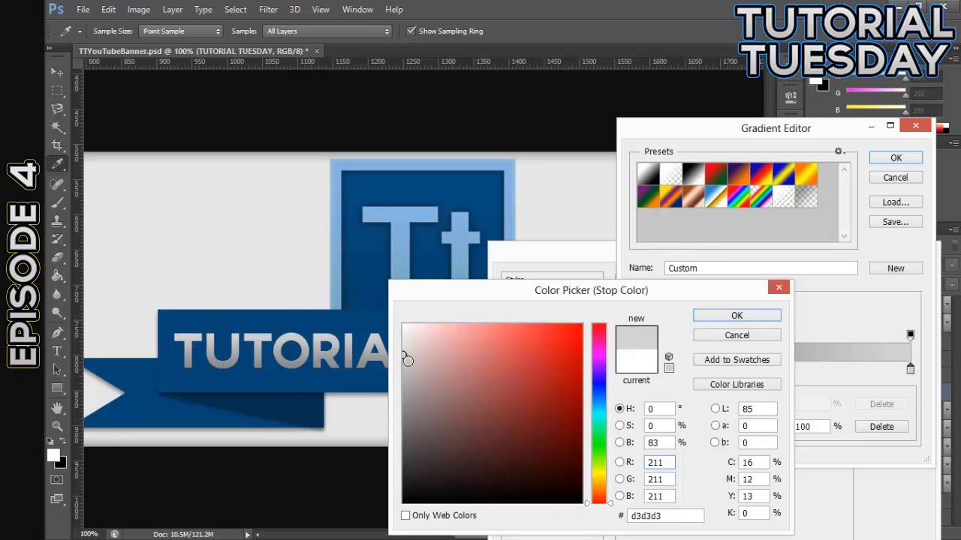
{"action": "left_click_drag", "start_coordinate": [411, 348], "coordinate": [363, 337]}
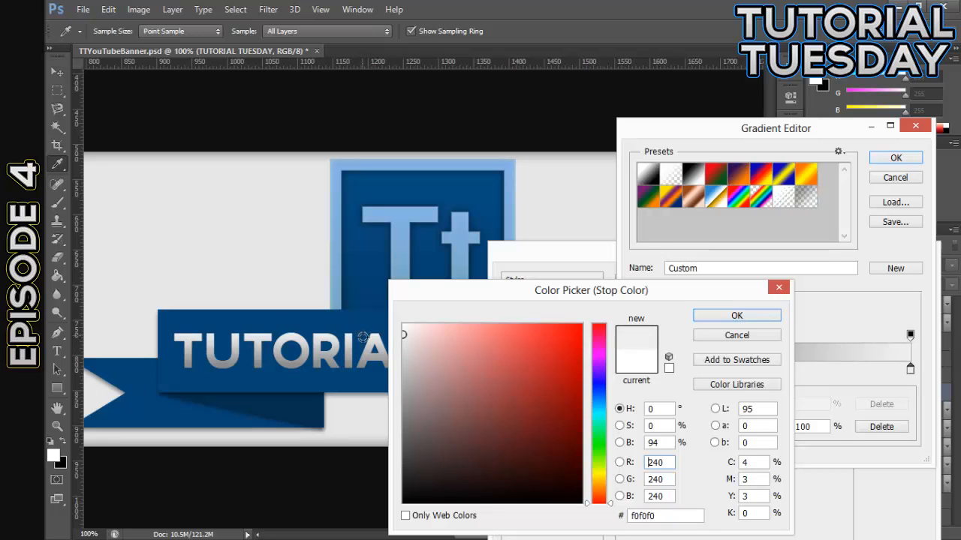
{"action": "left_click", "coordinate": [770, 317]}
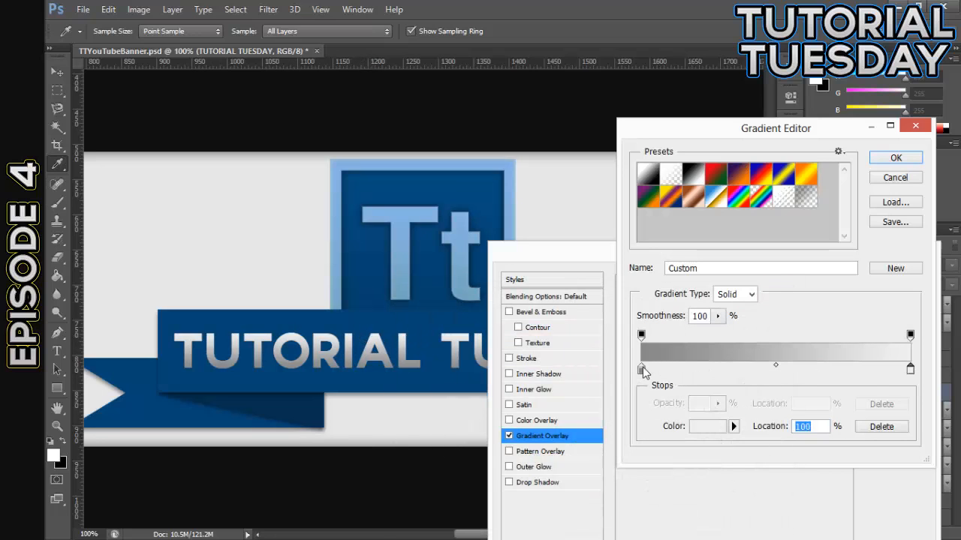
Lighten the start stop of the text's overlay gradient to a lighter grey and apply the Gradient Overlay
{"action": "left_click", "coordinate": [641, 369]}
{"action": "double_click", "coordinate": [642, 369]}
{"action": "mouse_move", "coordinate": [407, 345]}
{"action": "left_mouse_down"}
{"action": "mouse_move", "coordinate": [380, 354]}
{"action": "mouse_move", "coordinate": [402, 365]}
{"action": "mouse_move", "coordinate": [404, 381]}
{"action": "mouse_move", "coordinate": [386, 370]}
{"action": "mouse_move", "coordinate": [397, 378]}
{"action": "left_mouse_up"}
{"action": "left_click", "coordinate": [715, 319]}
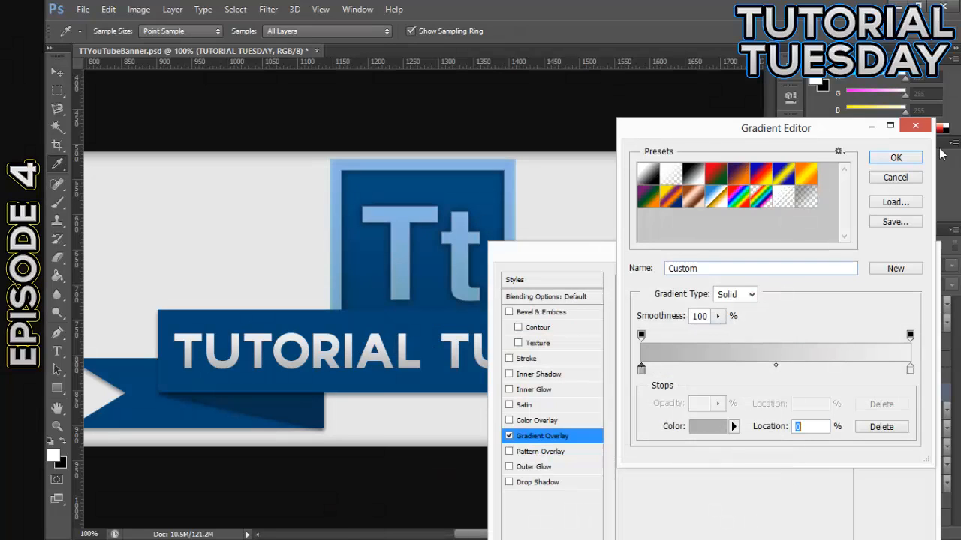
{"action": "left_click", "coordinate": [896, 157]}
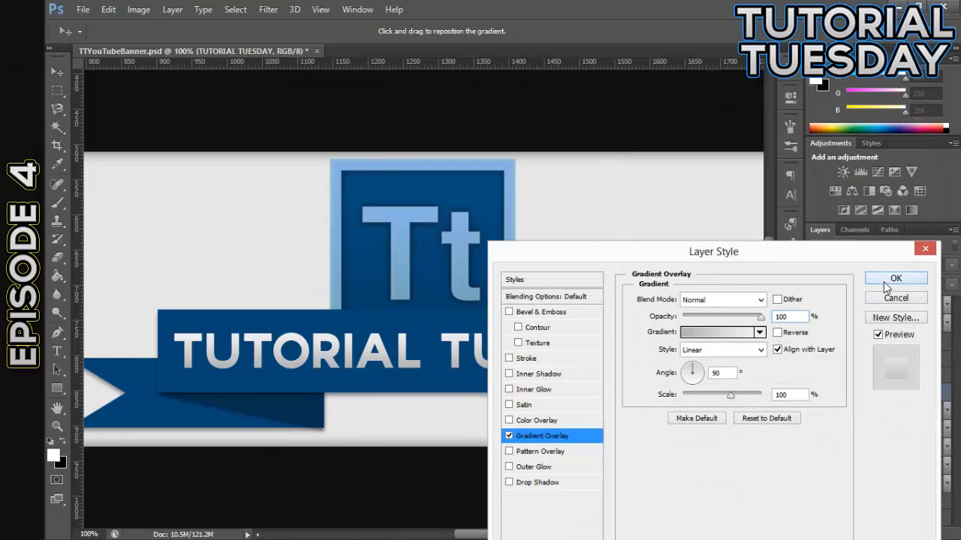
{"action": "left_click", "coordinate": [884, 281]}
Add a black outside Stroke of 2 px at 40% opacity to the TUTORIAL TUESDAY text layer
{"action": "key", "text": "ctrl+minus"}
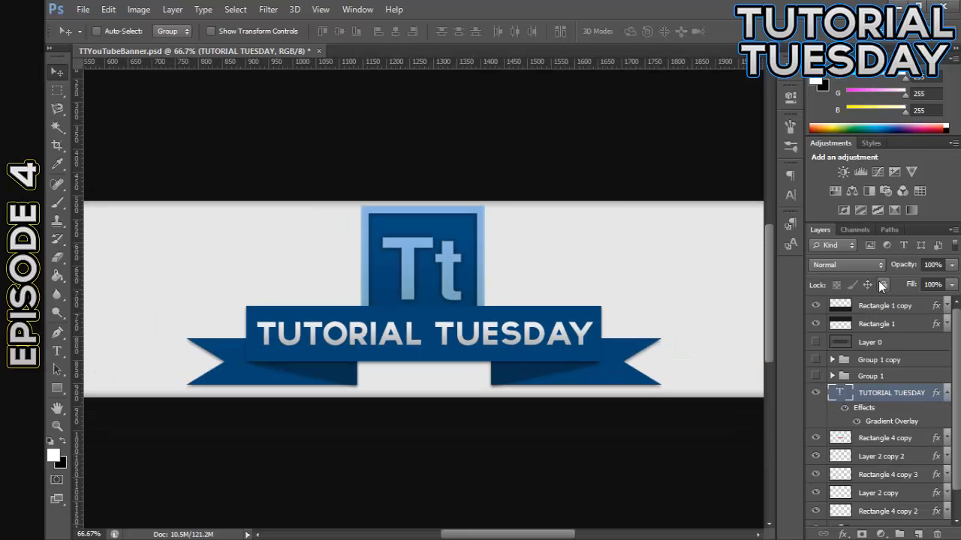
{"action": "key", "text": "ctrl+minus"}
{"action": "key", "text": "ctrl+plus"}
{"action": "key", "text": "ctrl+plus"}
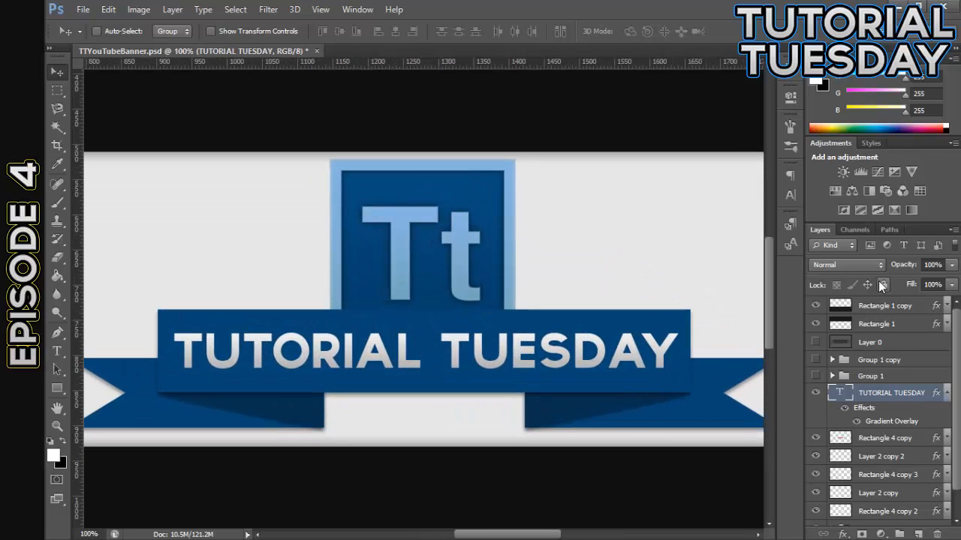
{"action": "left_click", "coordinate": [946, 393]}
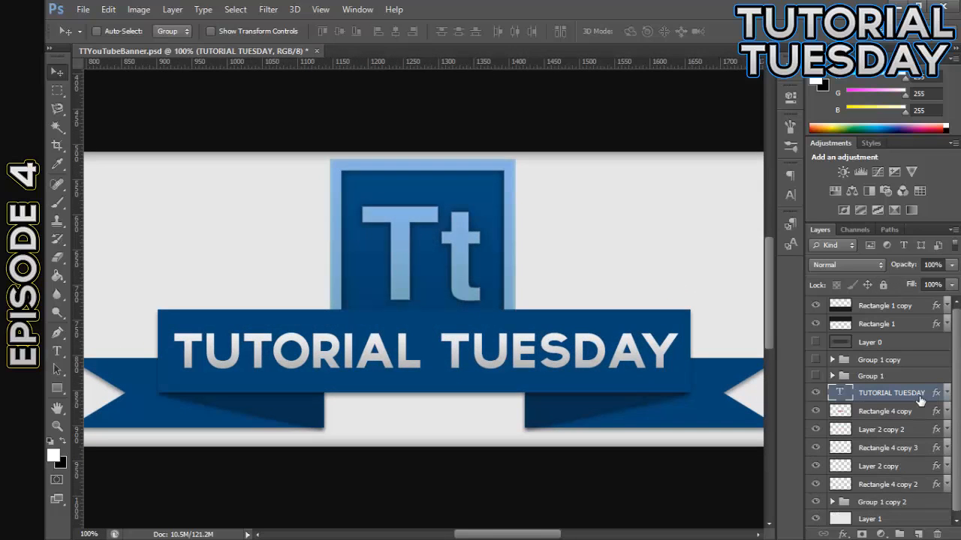
{"action": "double_click", "coordinate": [928, 398]}
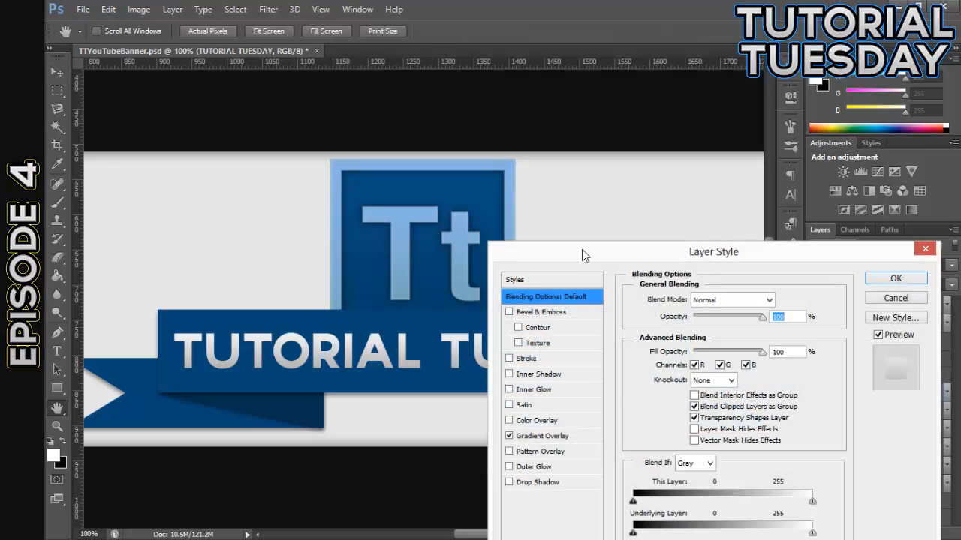
{"action": "left_click_drag", "start_coordinate": [585, 257], "coordinate": [581, 214]}
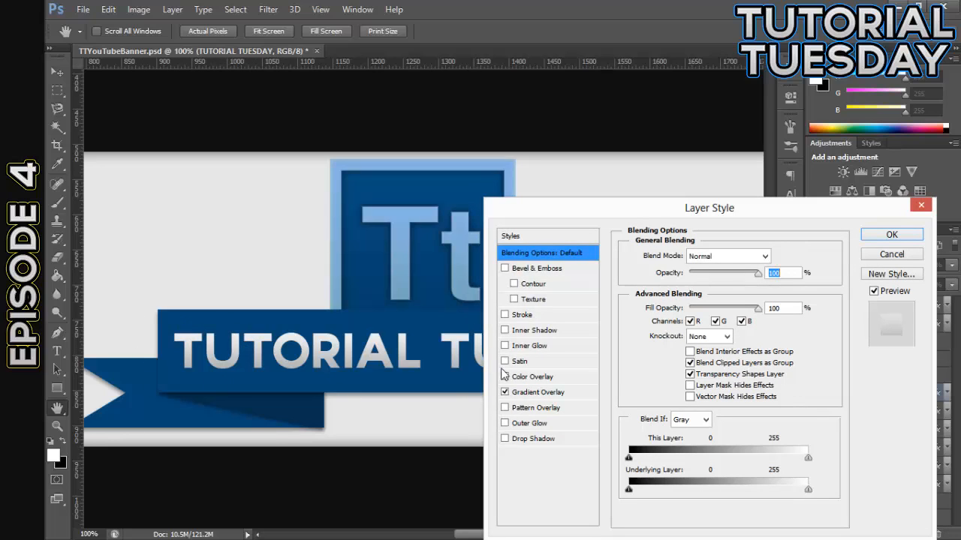
{"action": "left_click", "coordinate": [505, 314]}
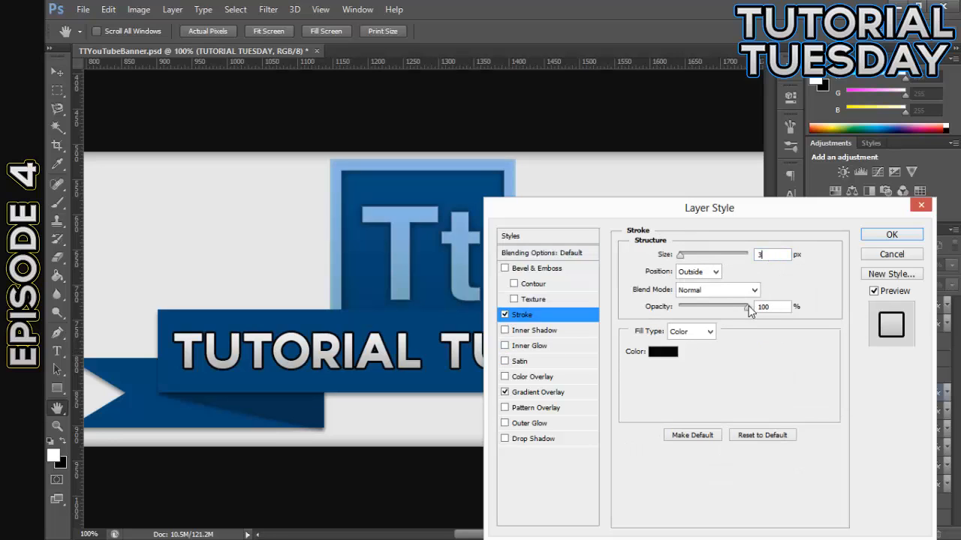
{"action": "key", "text": "Down"}
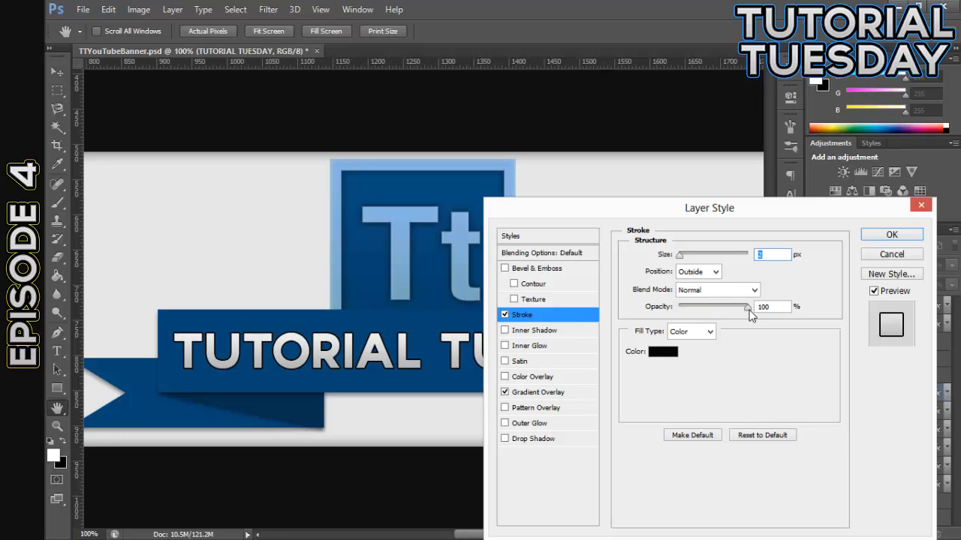
{"action": "mouse_move", "coordinate": [750, 315]}
{"action": "left_mouse_down"}
{"action": "mouse_move", "coordinate": [684, 318]}
{"action": "mouse_move", "coordinate": [707, 319]}
{"action": "left_mouse_up"}
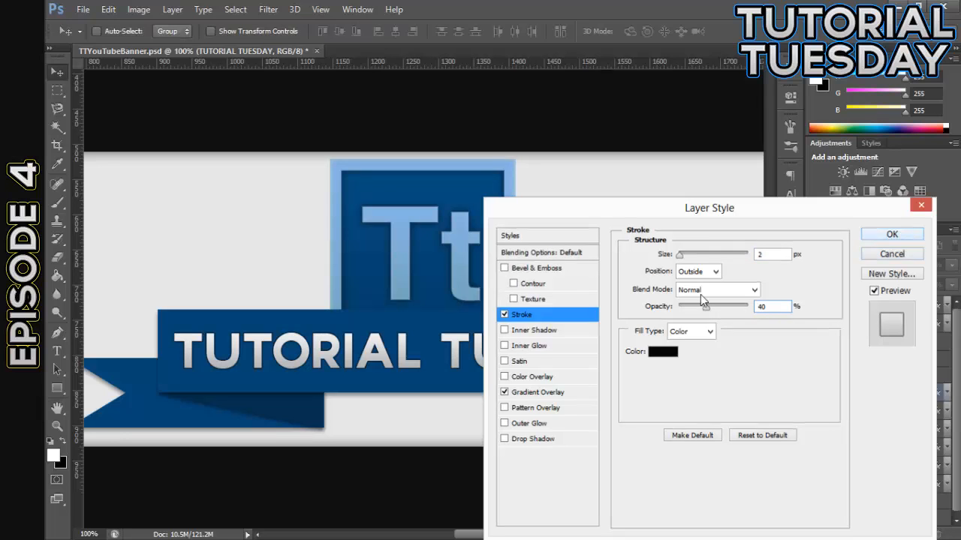
{"action": "left_click", "coordinate": [891, 234]}
Replace the Color Overlay with a Gradient Overlay in the layer style of Rectangle 4 copy, the ribbon's front panel
{"action": "key", "text": "ctrl+minus"}
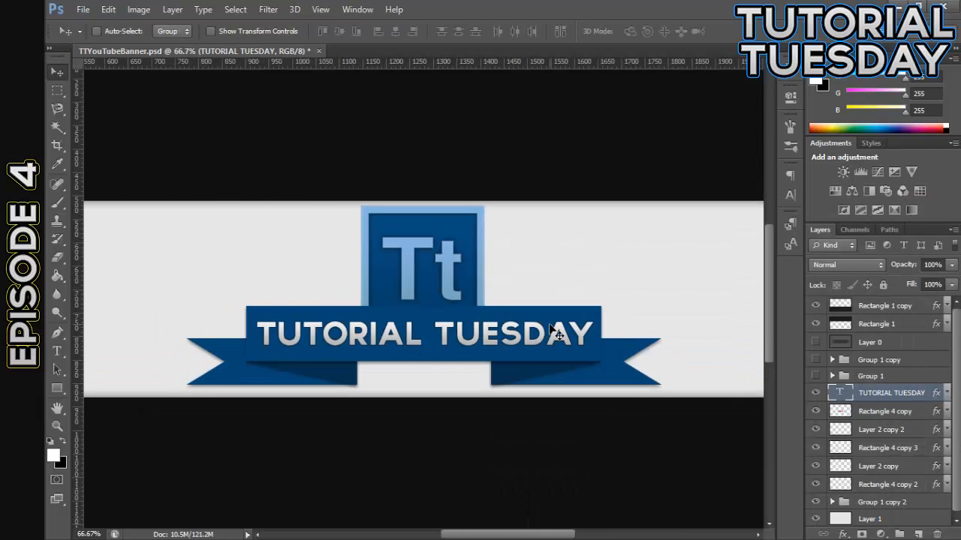
{"action": "key", "text": "ctrl+plus"}
{"action": "key", "text": "ctrl+minus"}
{"action": "double_click", "coordinate": [915, 413]}
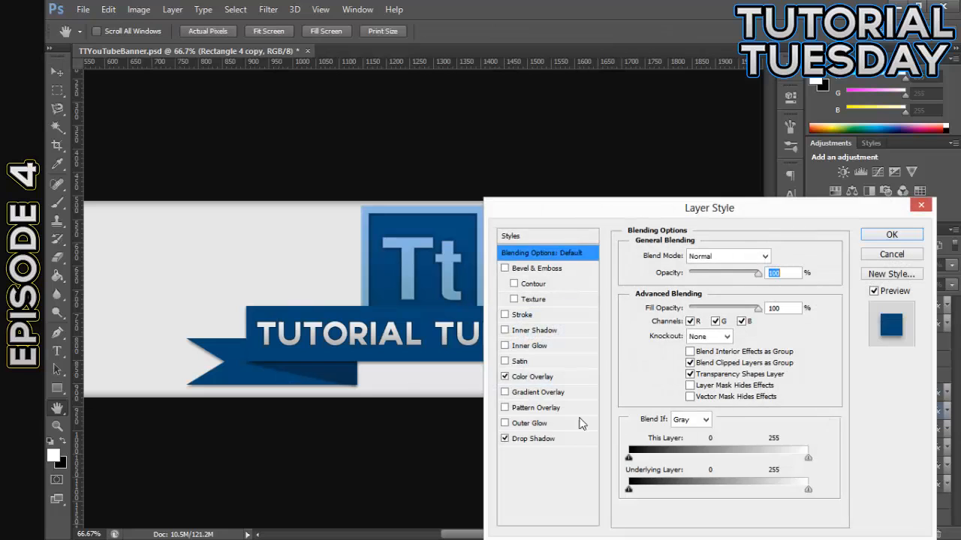
{"action": "left_click", "coordinate": [504, 376]}
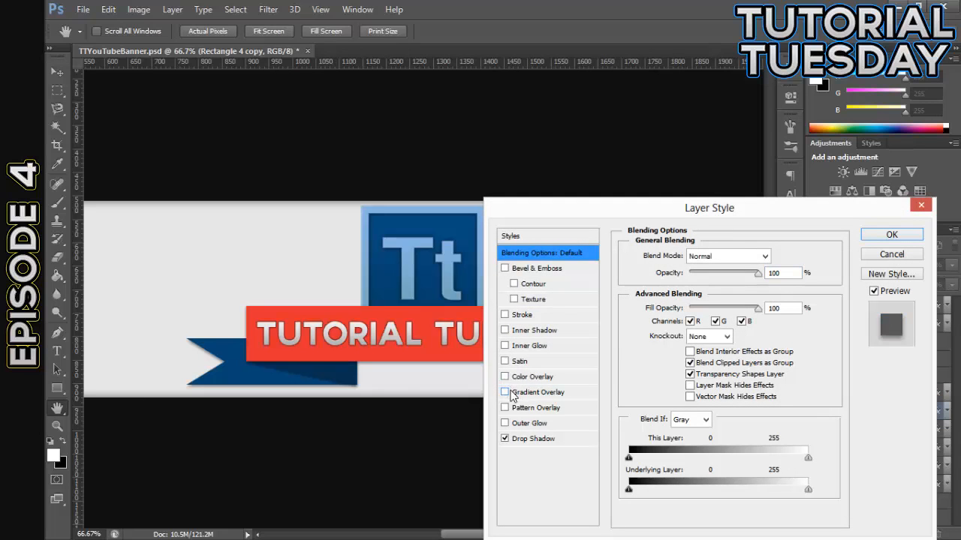
{"action": "left_click", "coordinate": [505, 392]}
{"action": "left_click", "coordinate": [522, 393]}
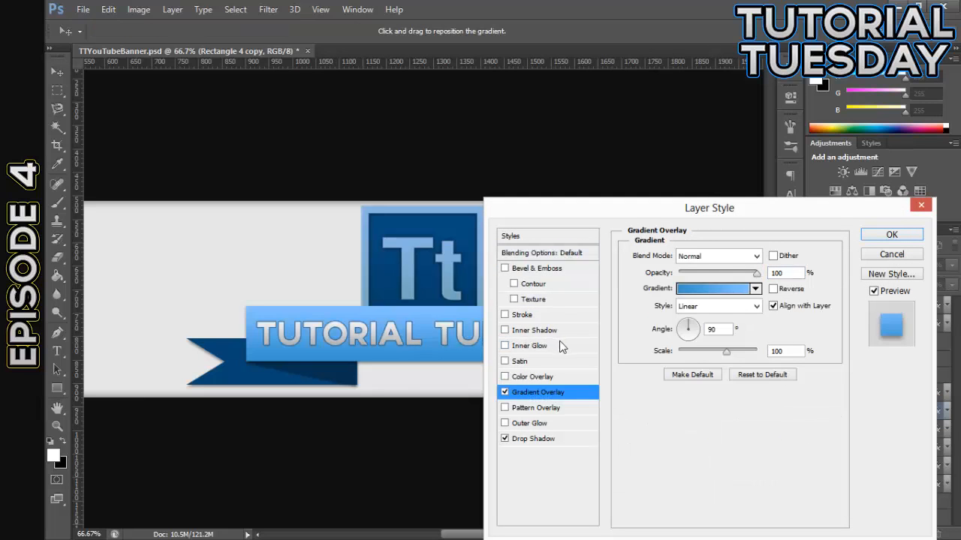
{"action": "left_click", "coordinate": [504, 377]}
{"action": "left_click", "coordinate": [504, 392]}
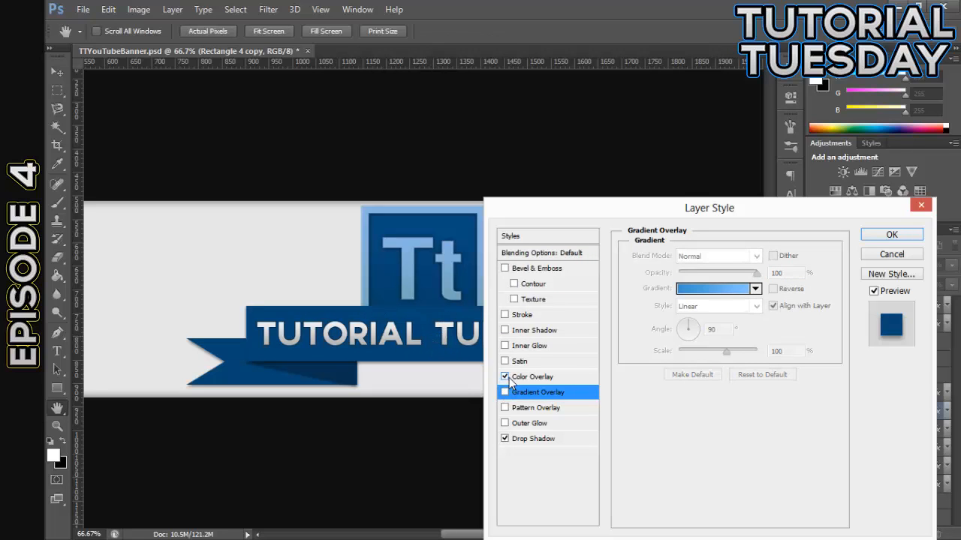
{"action": "left_click", "coordinate": [505, 377]}
{"action": "left_click", "coordinate": [504, 391]}
Set the panel gradient's start stop to navy sampled from the ribbon's dark fold and its end stop to #074574 sampled from the ribbon tail
{"action": "left_click", "coordinate": [711, 288]}
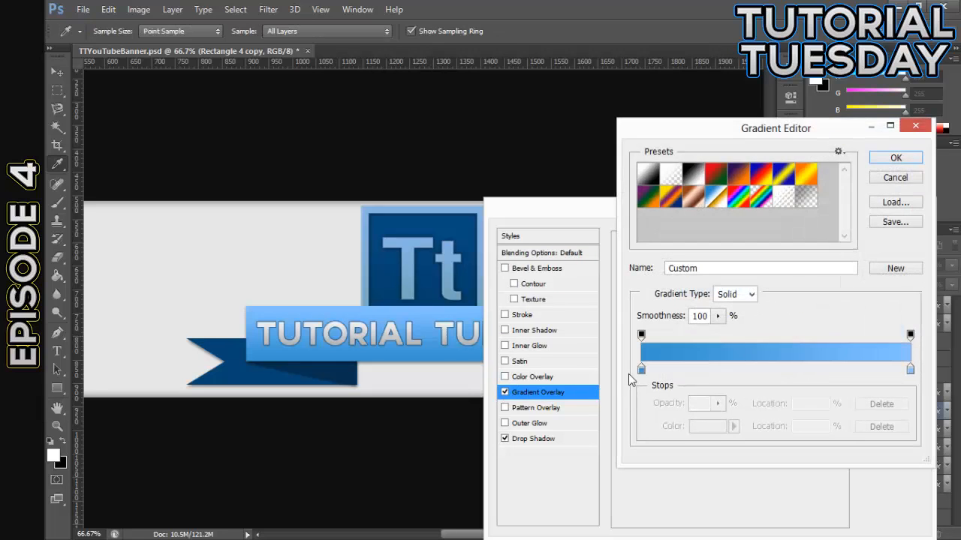
{"action": "double_click", "coordinate": [639, 371]}
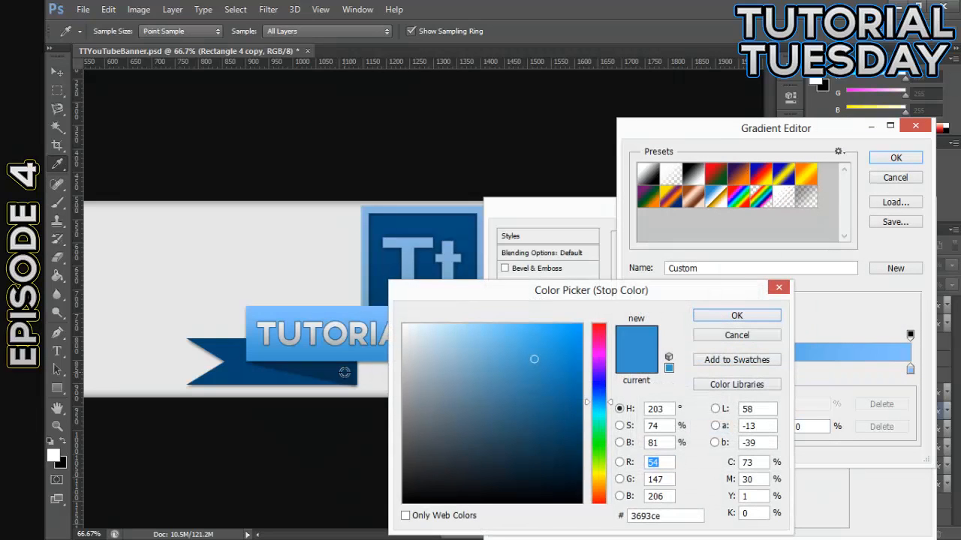
{"action": "left_click", "coordinate": [343, 373]}
{"action": "left_click", "coordinate": [711, 316]}
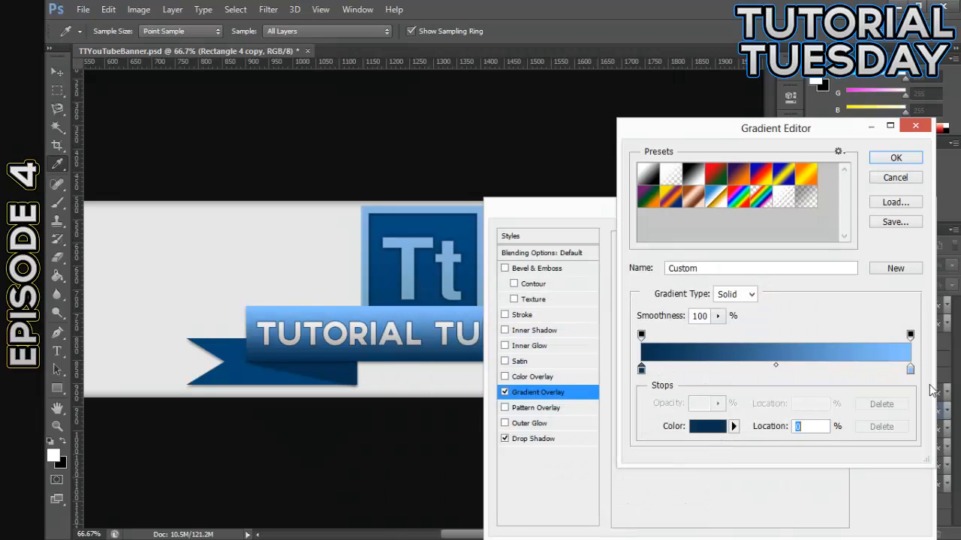
{"action": "double_click", "coordinate": [909, 369]}
{"action": "left_click", "coordinate": [268, 380]}
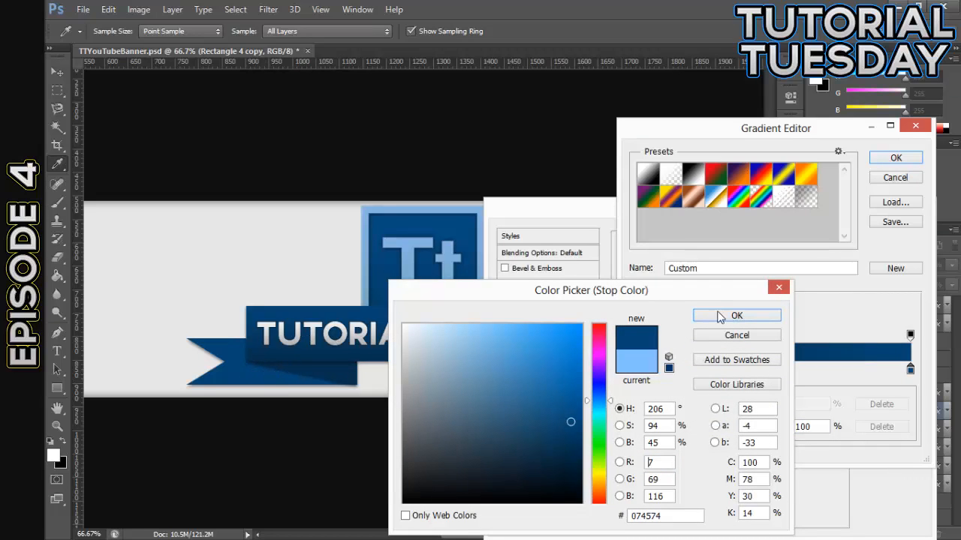
{"action": "left_click", "coordinate": [739, 315]}
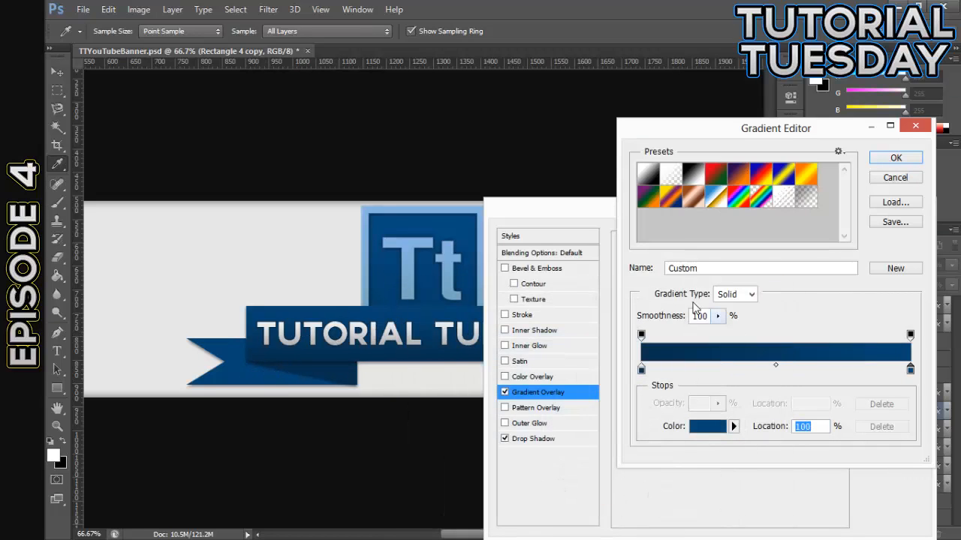
{"action": "left_click", "coordinate": [895, 158]}
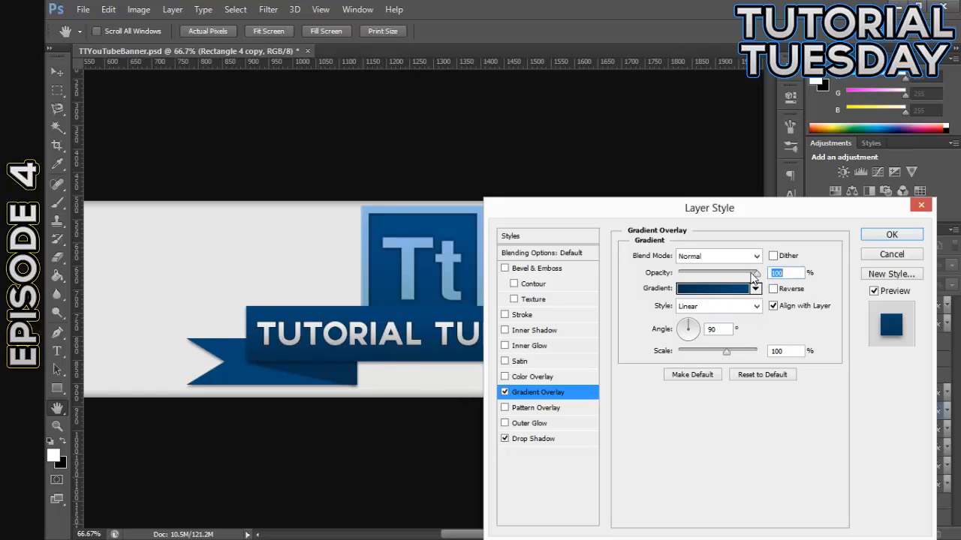
Add a black outside Stroke of 2 px at 40% opacity to the Rectangle 4 copy layer
{"action": "left_click", "coordinate": [505, 315]}
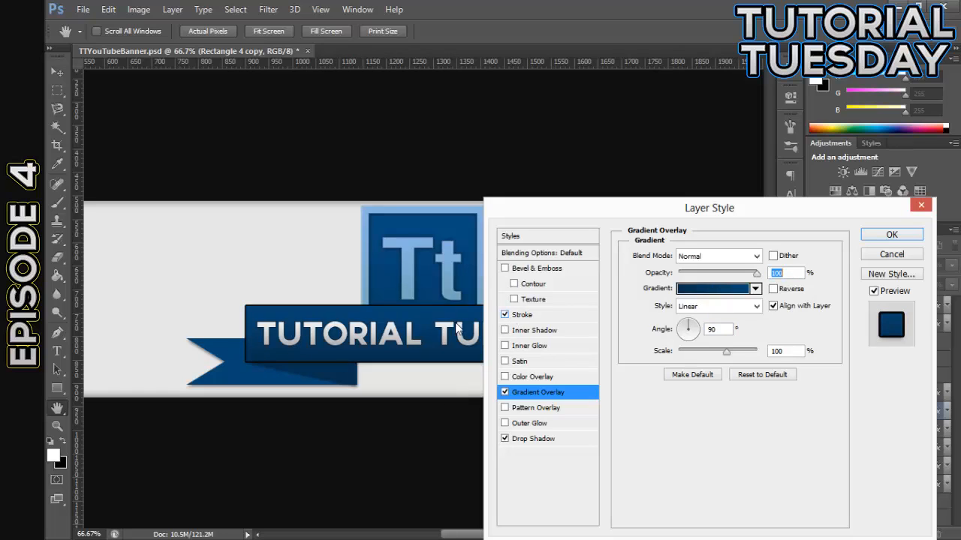
{"action": "left_click", "coordinate": [525, 315]}
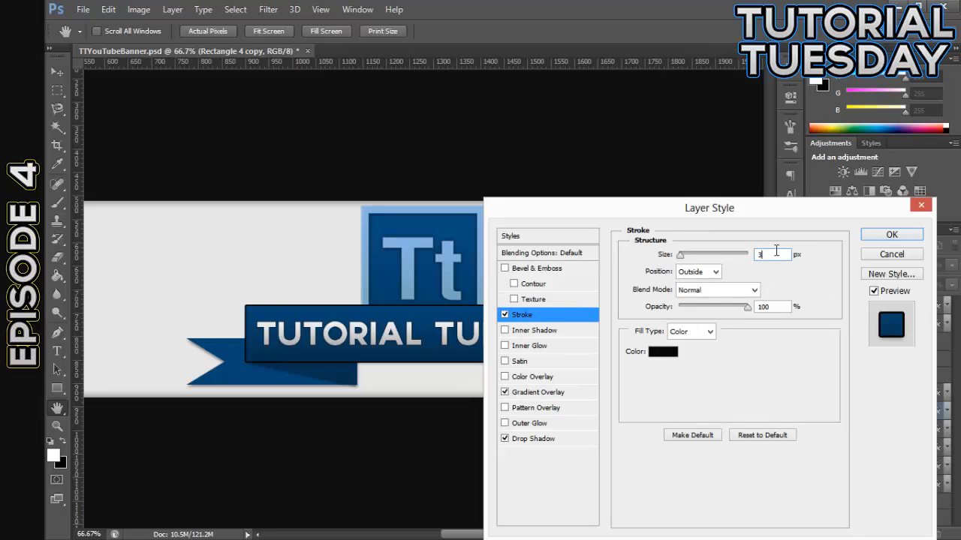
{"action": "key", "text": "Down"}
{"action": "double_click", "coordinate": [772, 307]}
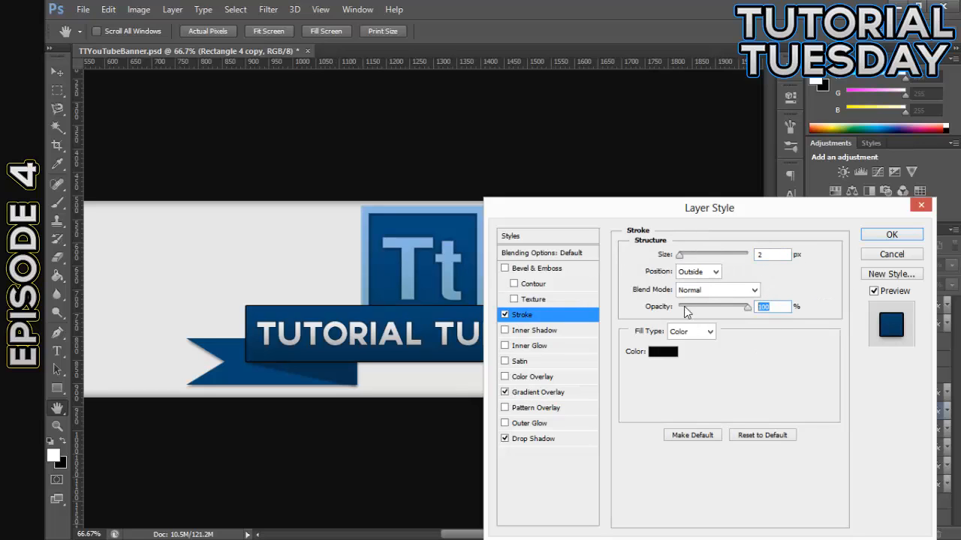
{"action": "type", "text": "40"}
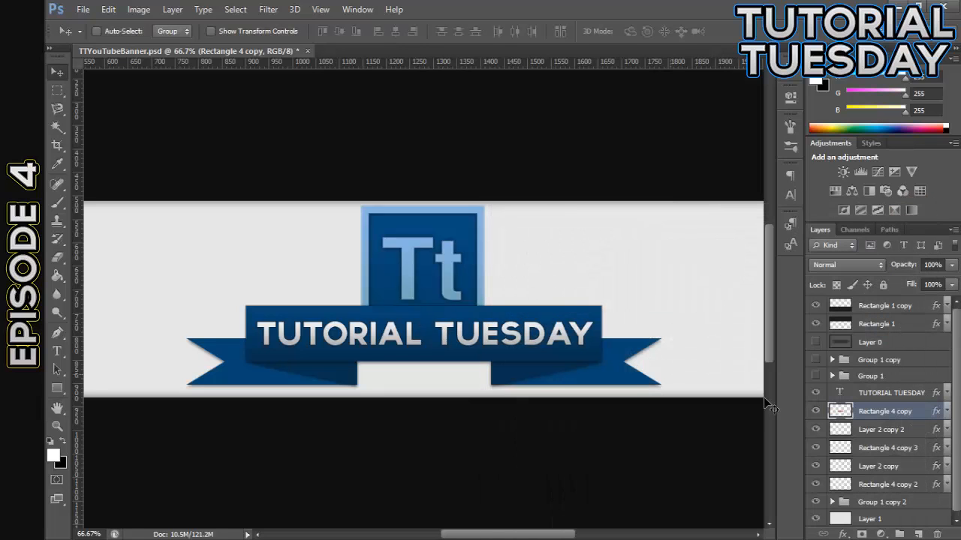
Hide the logo group Group 1 copy 2 behind the ribbon
{"action": "scroll", "coordinate": [850, 426], "scroll_direction": "down", "scroll_amount": 1}
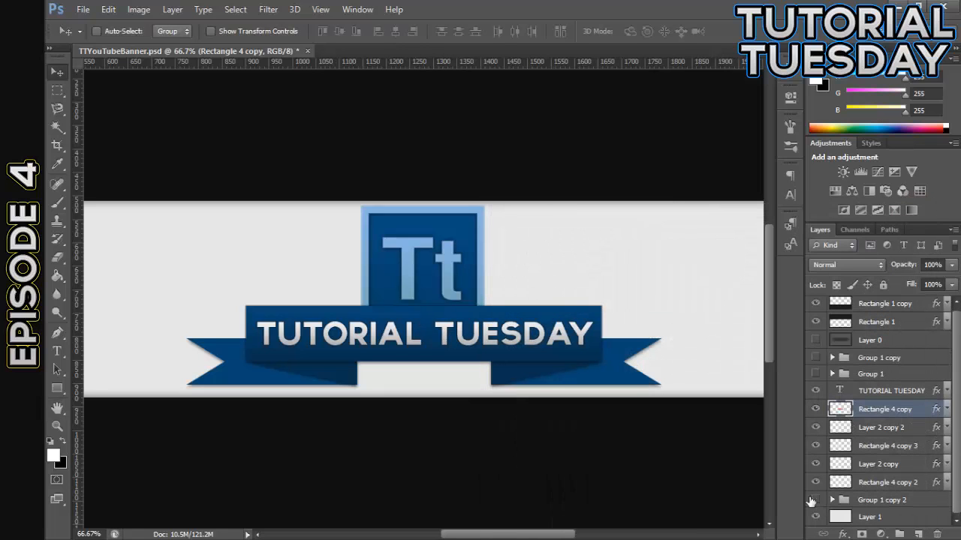
{"action": "left_click", "coordinate": [815, 499]}
{"action": "key", "text": "ctrl+plus"}
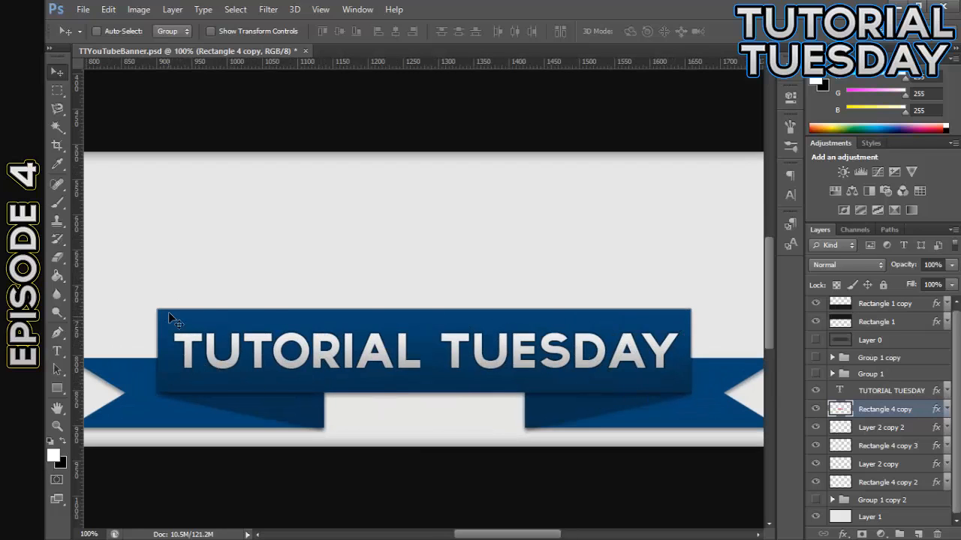
Copy the layer style of Rectangle 4 copy and clear it from the layer
{"action": "right_click", "coordinate": [918, 415]}
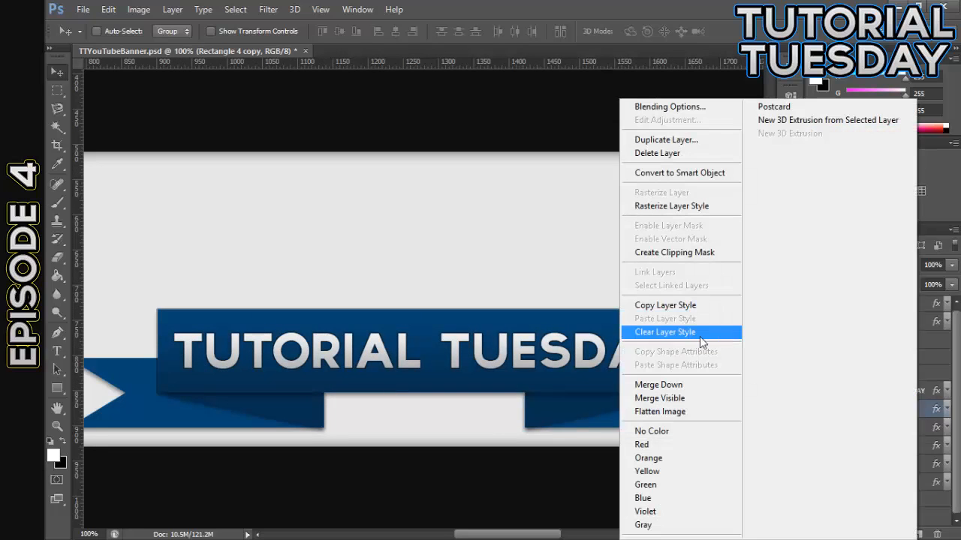
{"action": "left_click", "coordinate": [675, 307]}
{"action": "right_click", "coordinate": [917, 415]}
{"action": "left_click", "coordinate": [653, 315]}
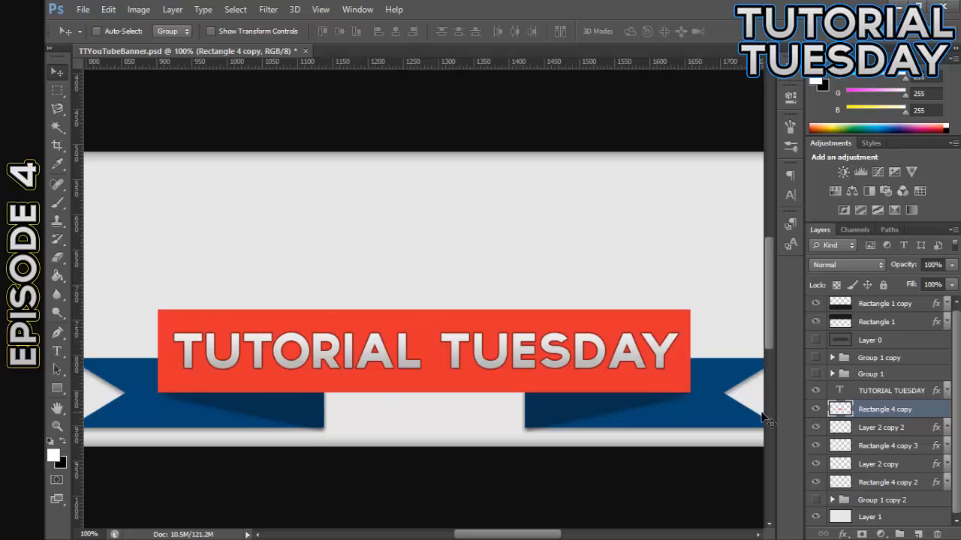
Paste the copied layer style onto the Rectangle 4 copy layer and collapse its effects list
{"action": "right_click", "coordinate": [914, 414]}
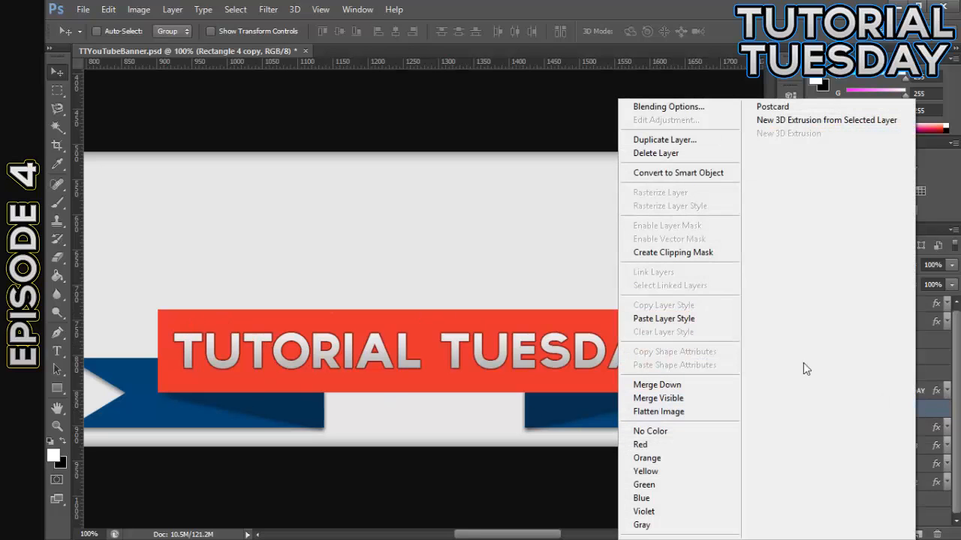
{"action": "left_click", "coordinate": [686, 325]}
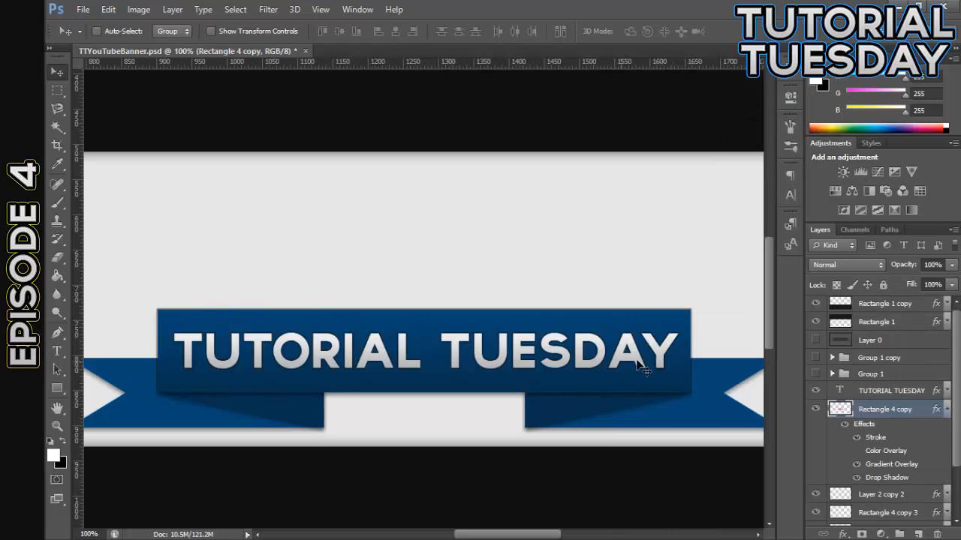
{"action": "left_click", "coordinate": [947, 411]}
Identify the two ribbon tail layers and paste the copied layer style onto both Rectangle 4 copy 2 and Rectangle 4 copy 3
{"action": "left_click", "coordinate": [816, 427]}
{"action": "left_click", "coordinate": [816, 427]}
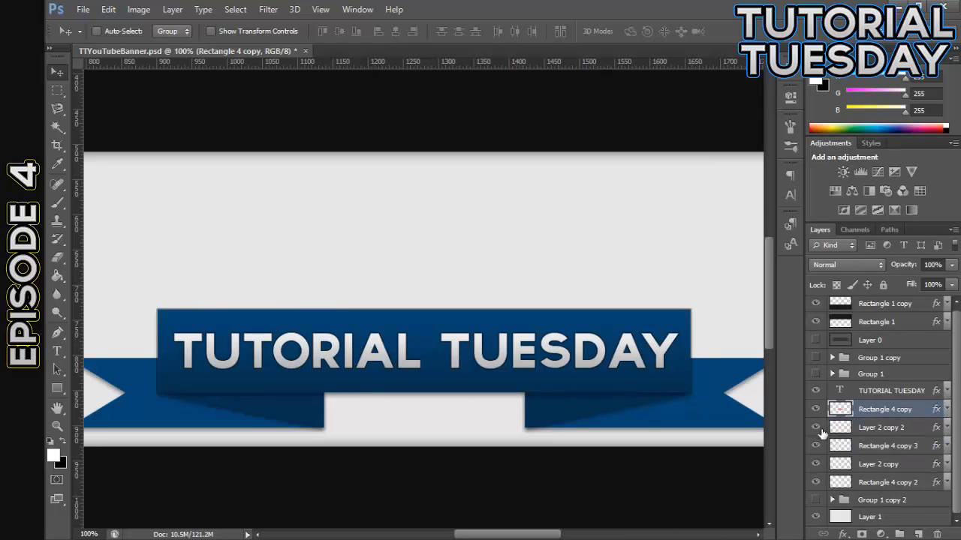
{"action": "left_click", "coordinate": [816, 446]}
{"action": "left_click", "coordinate": [816, 445]}
{"action": "left_click", "coordinate": [815, 482]}
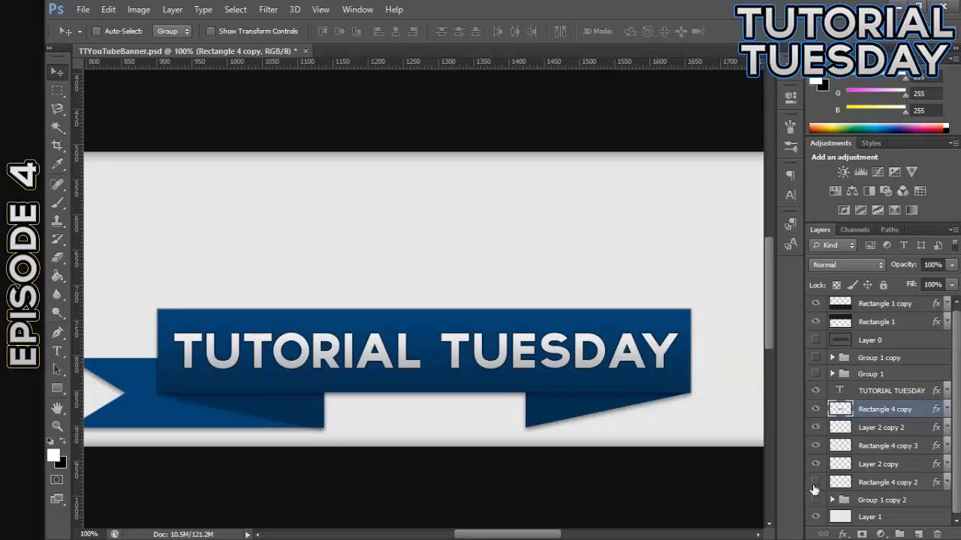
{"action": "left_click", "coordinate": [816, 482]}
{"action": "left_click", "coordinate": [897, 482]}
{"action": "left_click", "coordinate": [906, 446], "text": "ctrl"}
{"action": "right_click", "coordinate": [912, 448]}
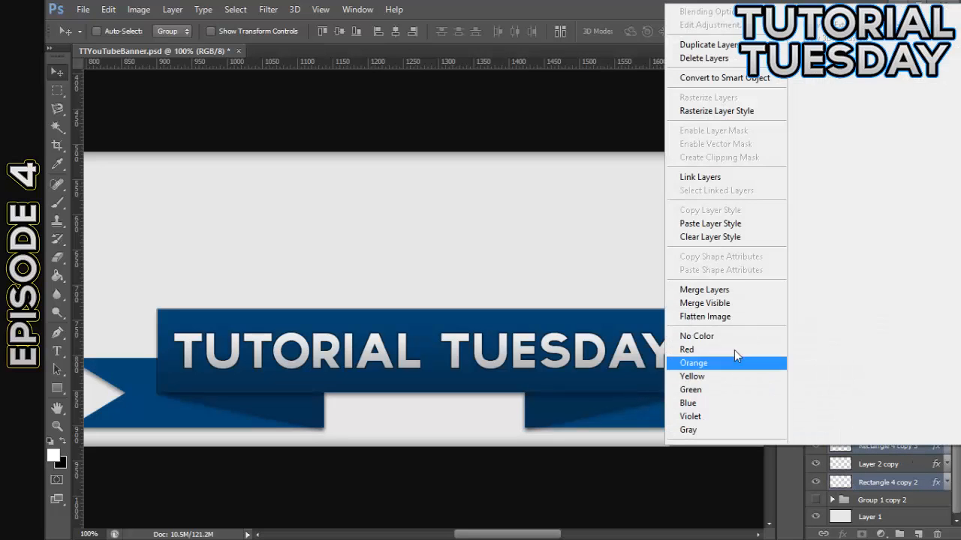
{"action": "left_click", "coordinate": [687, 227]}
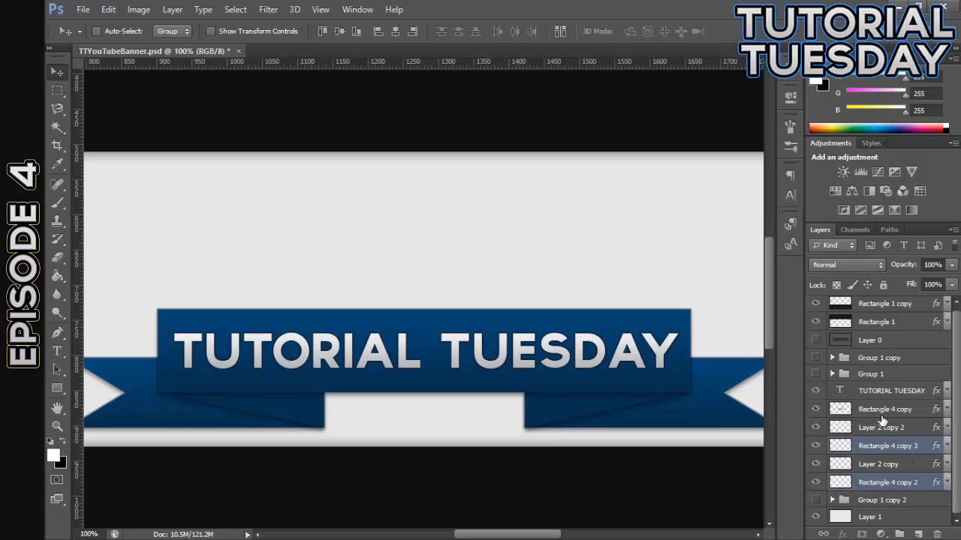
Paste the copied layer style onto the ribbon fold layer Layer 2 copy
{"action": "left_click", "coordinate": [905, 411]}
{"action": "left_click", "coordinate": [872, 448]}
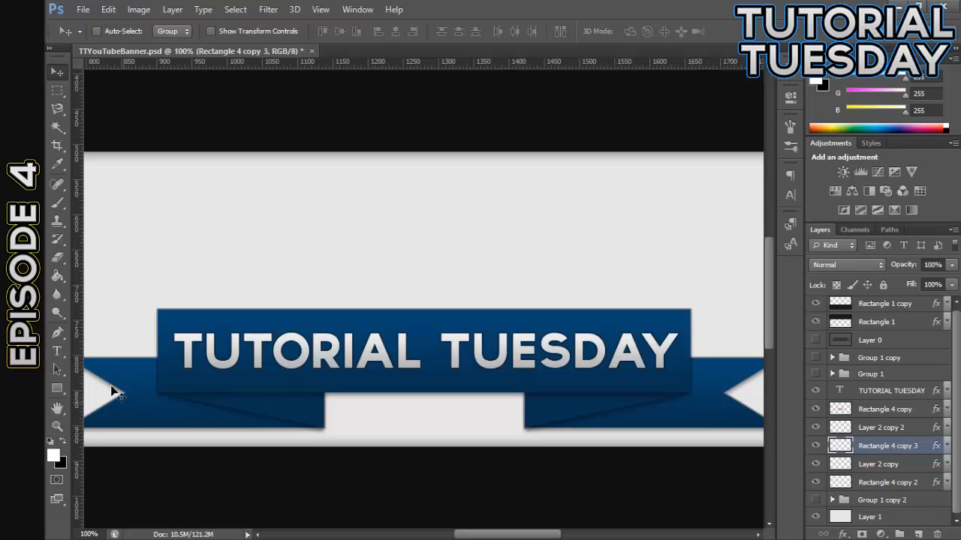
{"action": "left_click", "coordinate": [898, 466]}
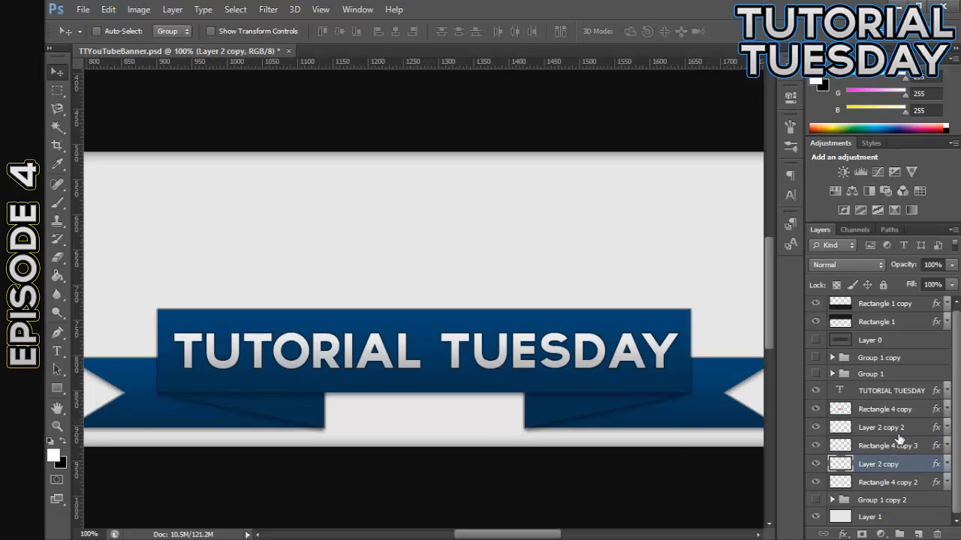
{"action": "right_click", "coordinate": [908, 468]}
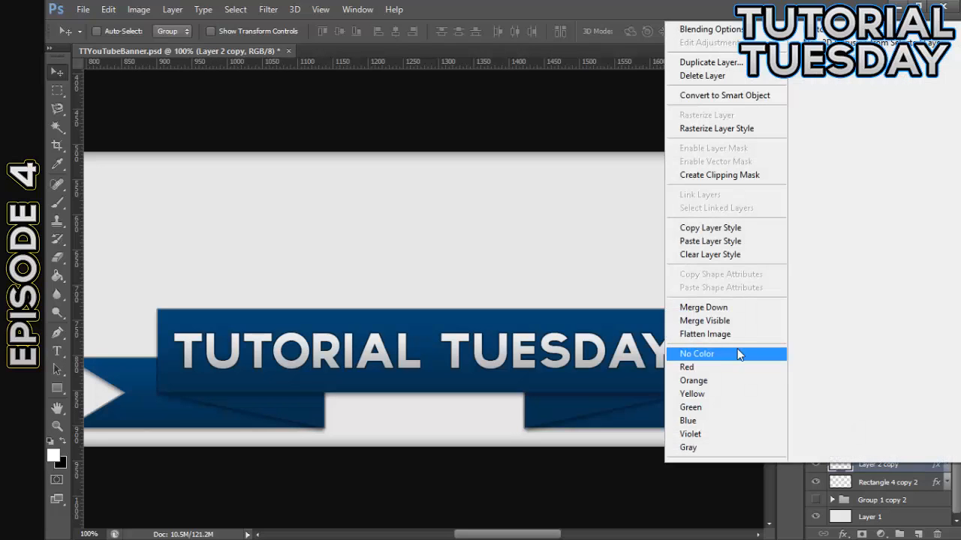
{"action": "left_click", "coordinate": [721, 244]}
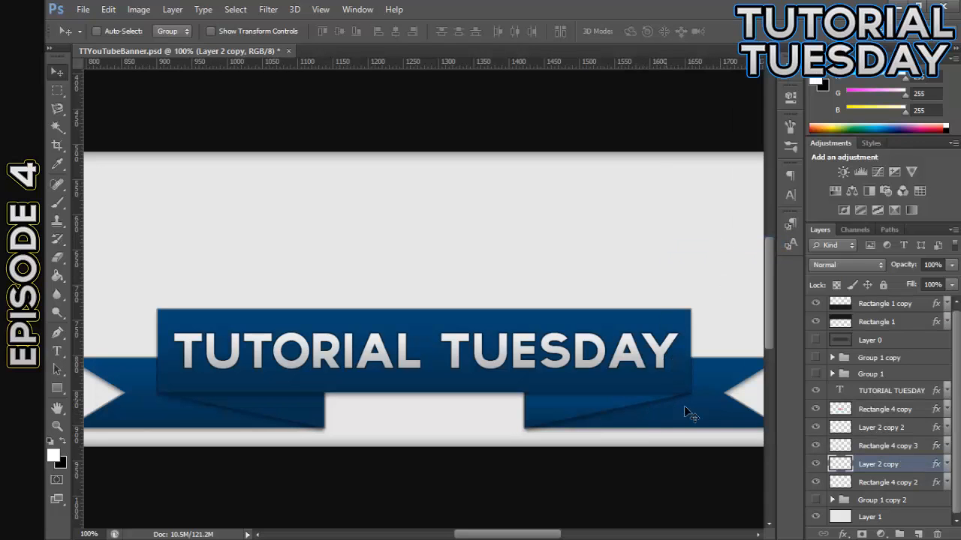
Try reversing the Gradient Overlay of the Layer 2 copy layer
{"action": "double_click", "coordinate": [919, 467]}
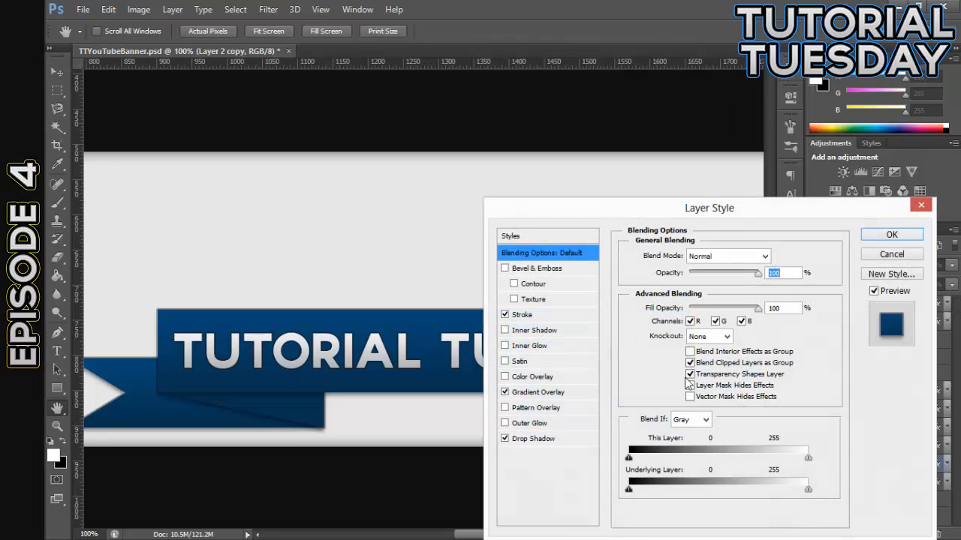
{"action": "left_click", "coordinate": [538, 391]}
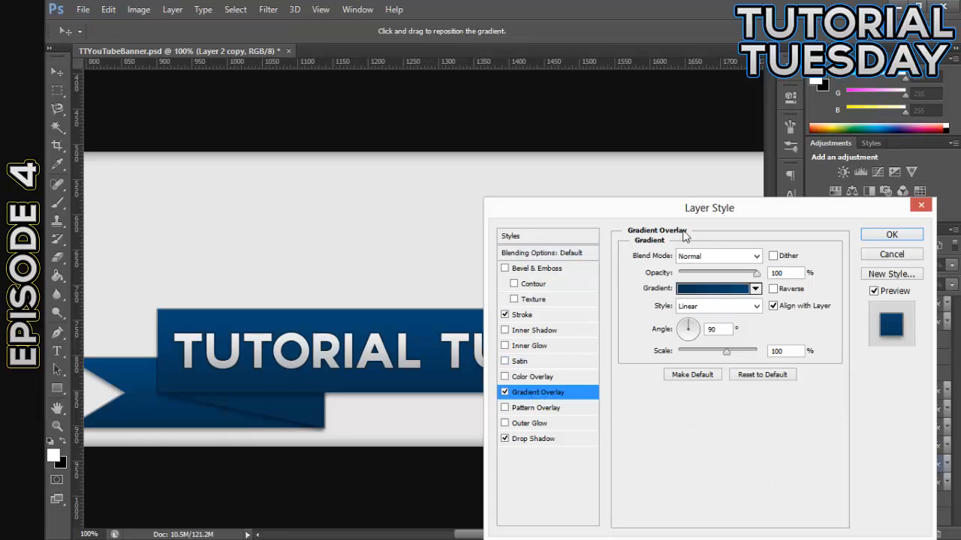
{"action": "left_click_drag", "start_coordinate": [711, 210], "coordinate": [278, 168]}
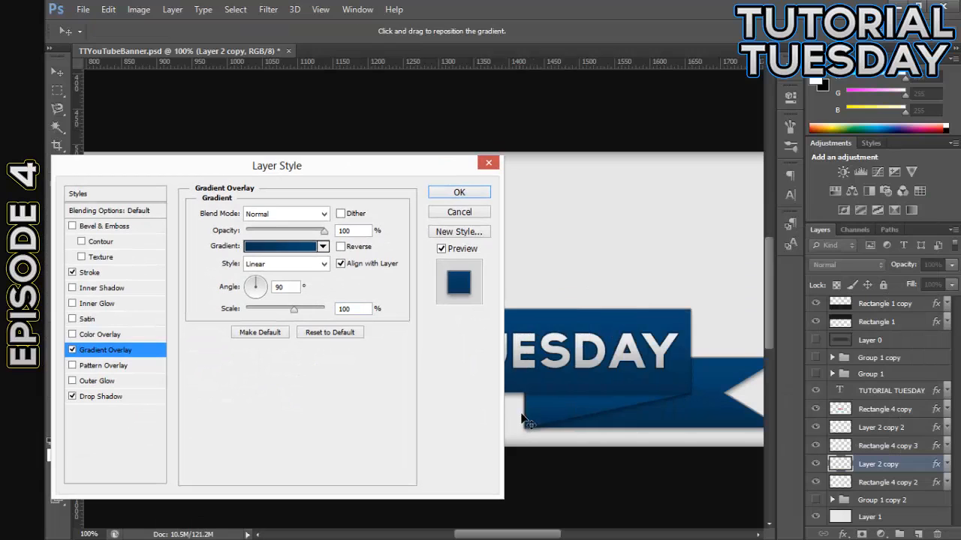
{"action": "left_click", "coordinate": [342, 247]}
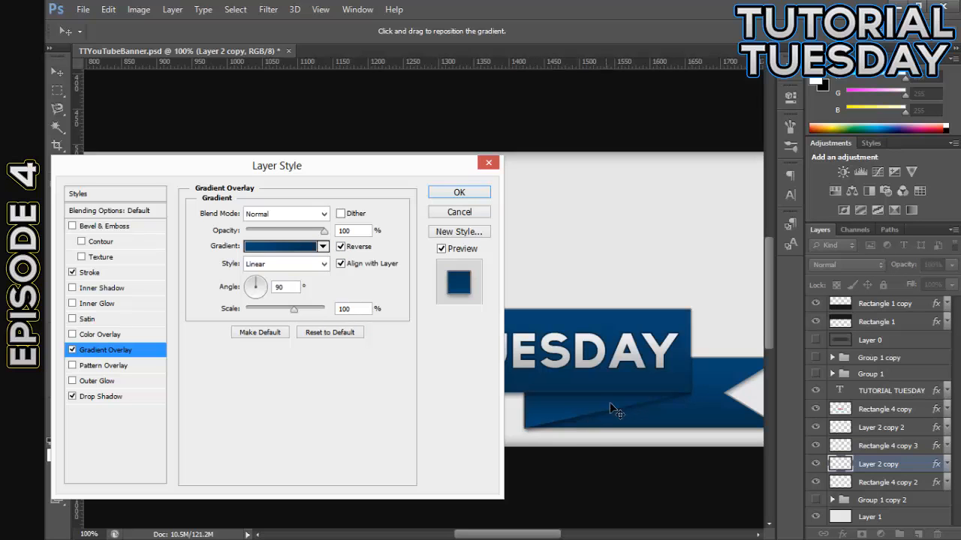
Darken the end stop of Layer 2 copy's overlay gradient to #031829 and turn off Reverse
{"action": "left_click", "coordinate": [299, 248]}
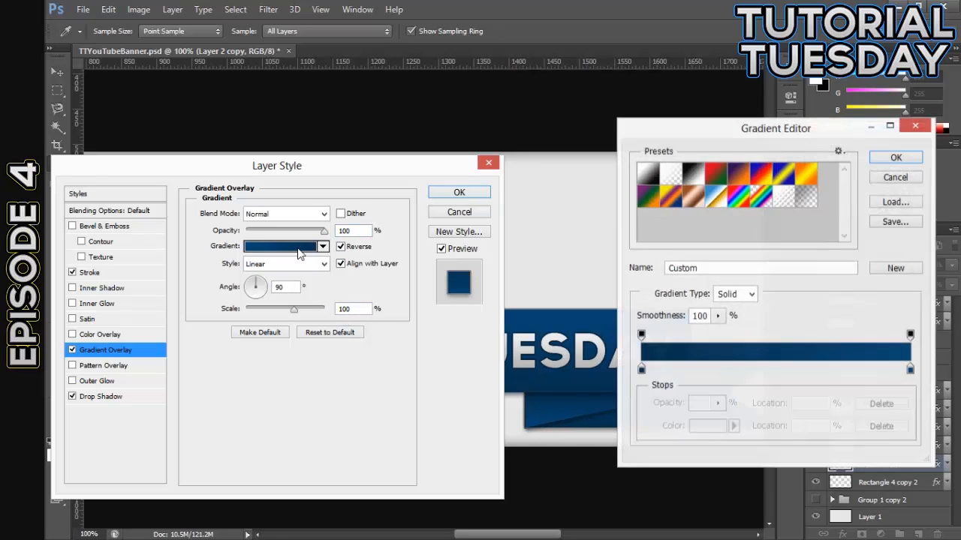
{"action": "double_click", "coordinate": [910, 368]}
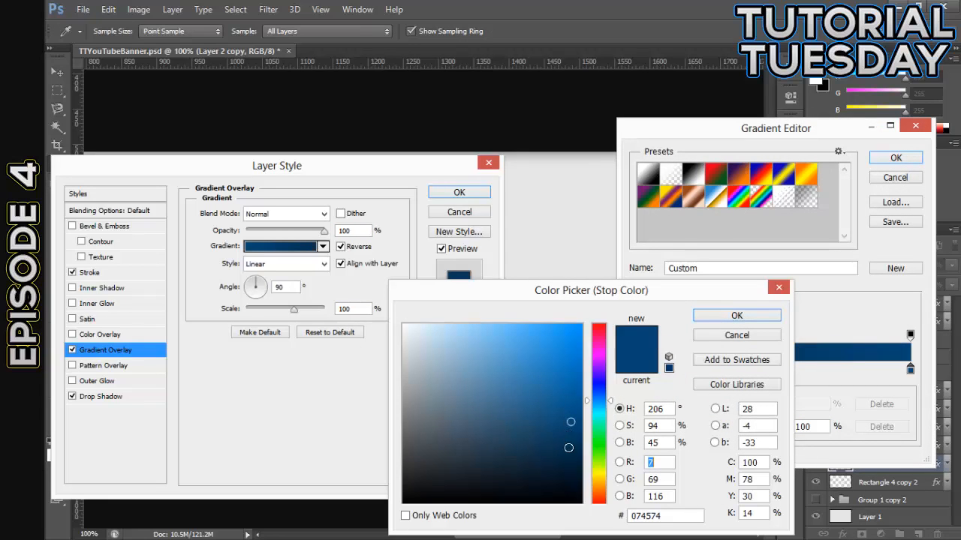
{"action": "left_click", "coordinate": [569, 458]}
{"action": "left_click_drag", "start_coordinate": [595, 296], "coordinate": [269, 221]}
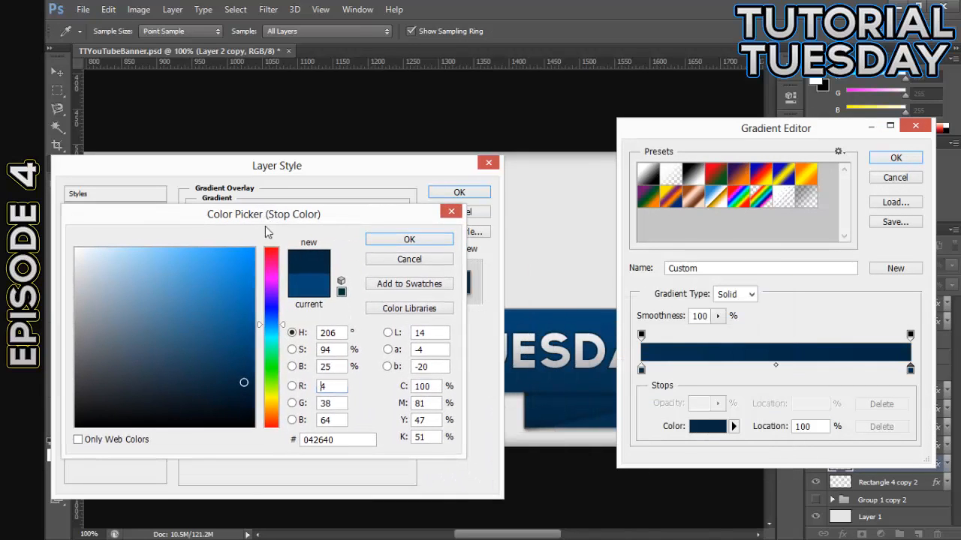
{"action": "left_click", "coordinate": [244, 400]}
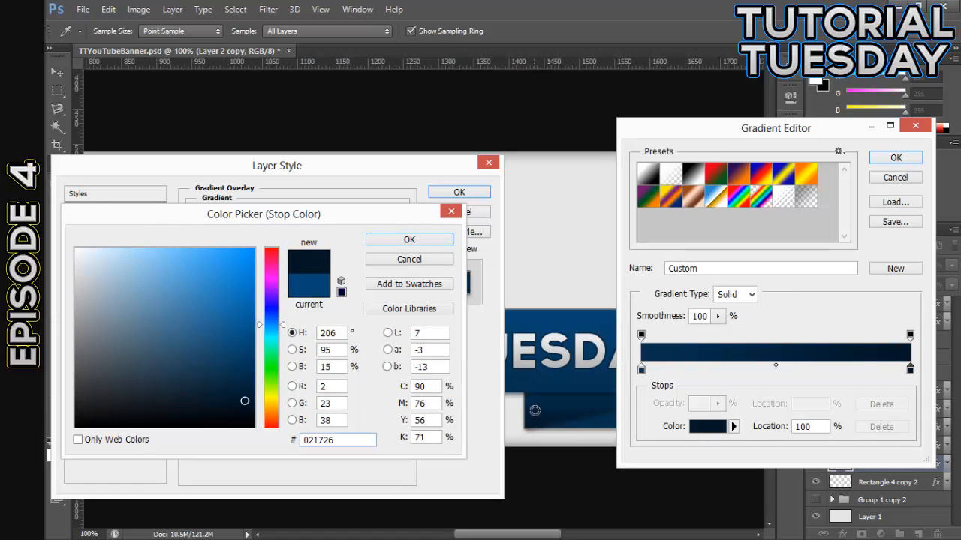
{"action": "left_click_drag", "start_coordinate": [244, 401], "coordinate": [243, 398]}
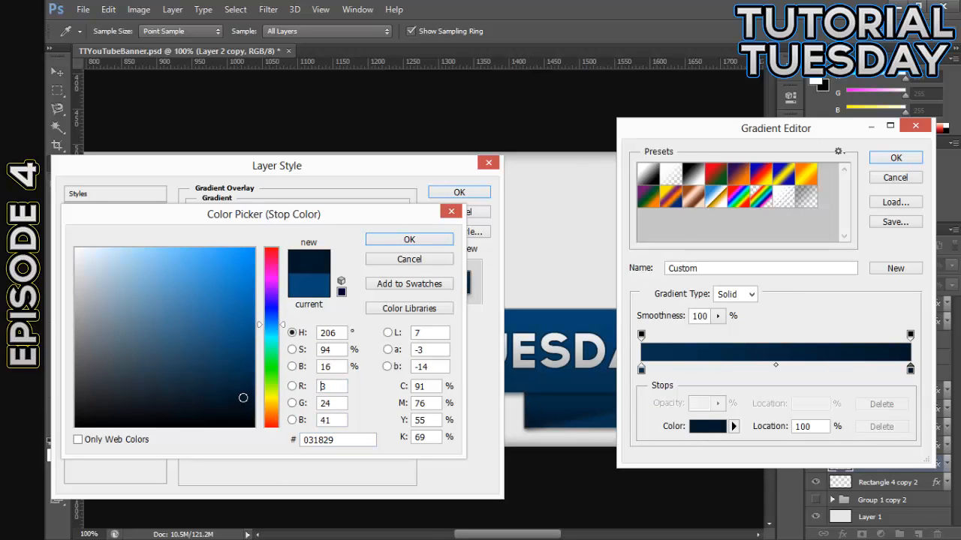
{"action": "left_click", "coordinate": [408, 240]}
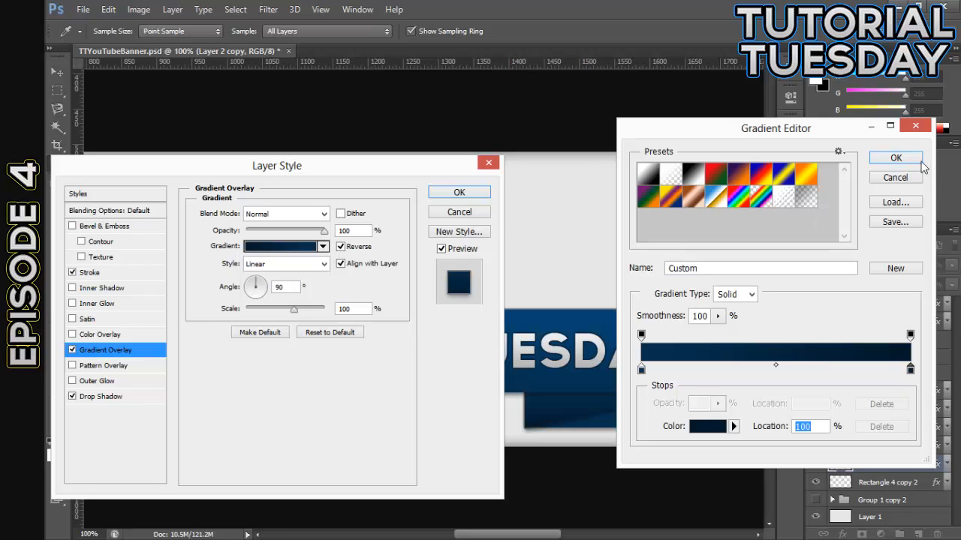
{"action": "left_click", "coordinate": [895, 159]}
{"action": "left_click", "coordinate": [341, 247]}
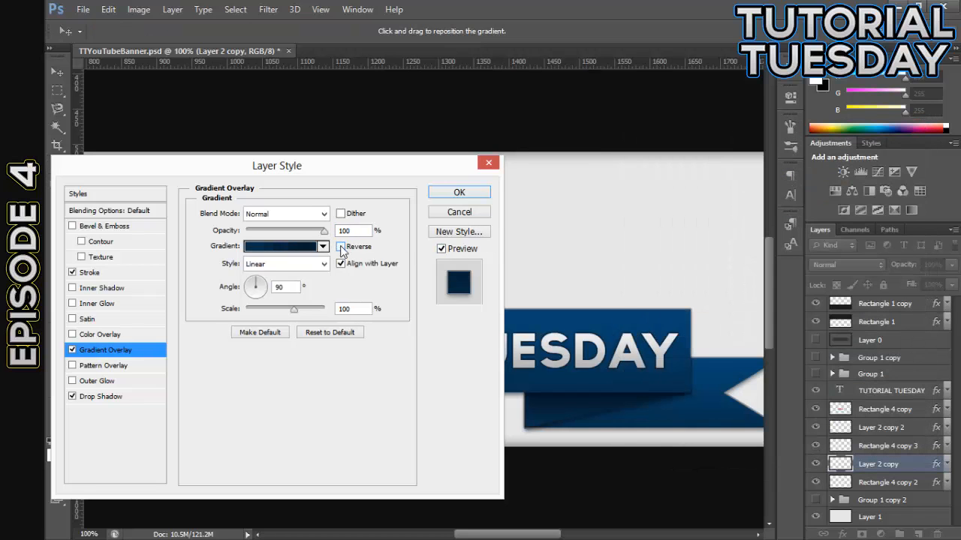
{"action": "left_click", "coordinate": [466, 194]}
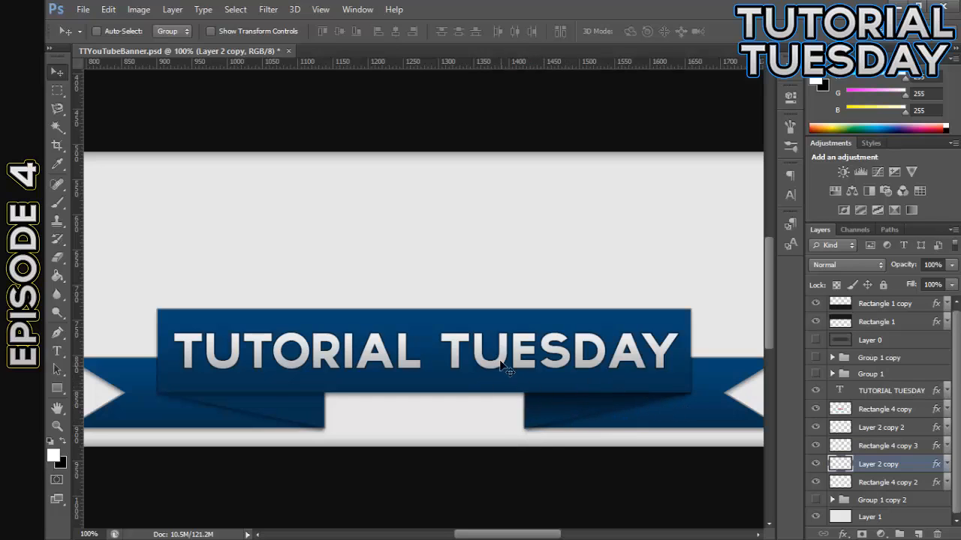
Set the end stop of Layer 2 copy's Gradient Overlay to #04243d
{"action": "double_click", "coordinate": [918, 469]}
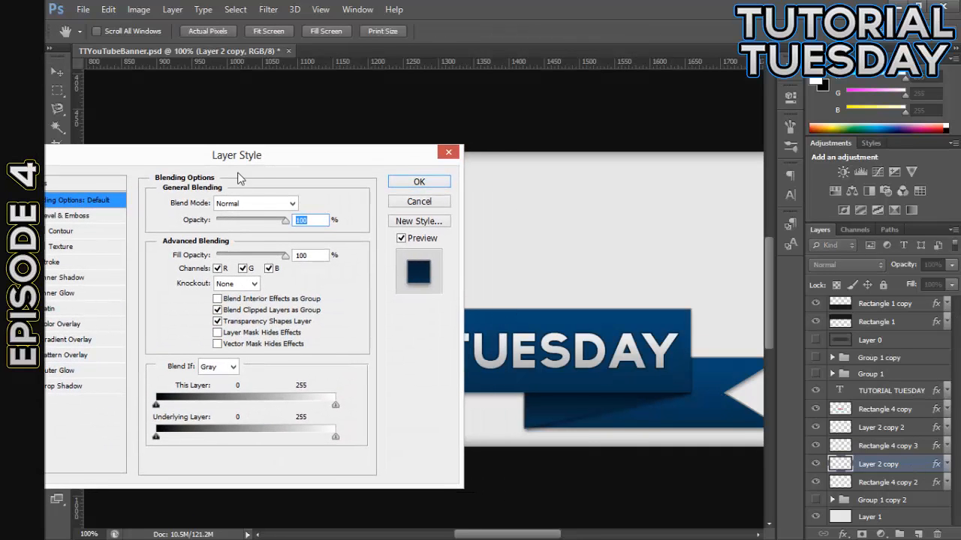
{"action": "left_click", "coordinate": [81, 343]}
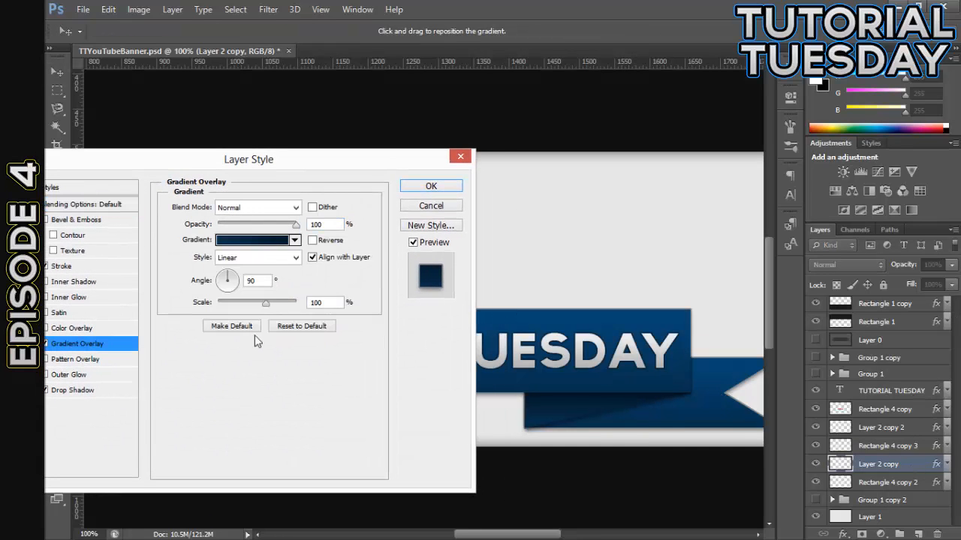
{"action": "left_click", "coordinate": [275, 241]}
{"action": "double_click", "coordinate": [909, 369]}
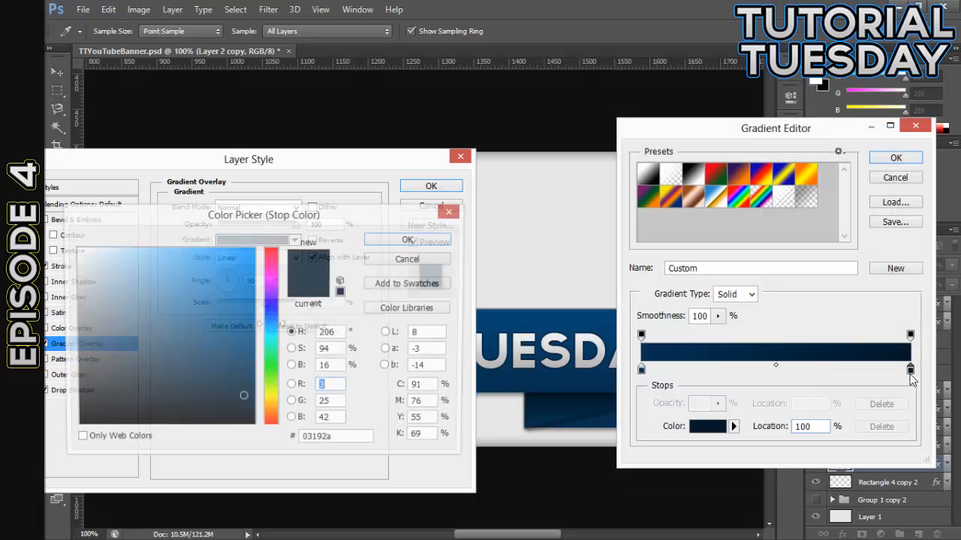
{"action": "left_click", "coordinate": [243, 381]}
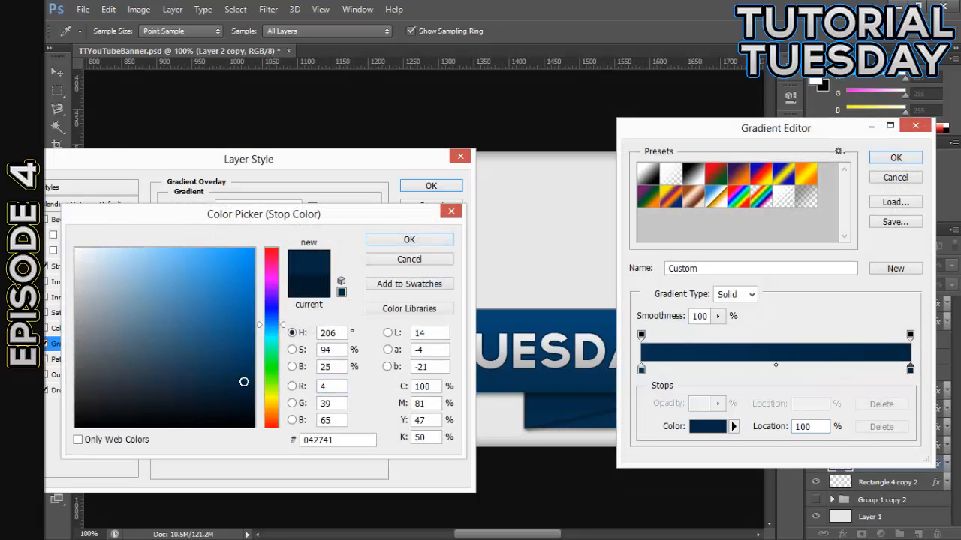
{"action": "left_click_drag", "start_coordinate": [243, 381], "coordinate": [243, 384]}
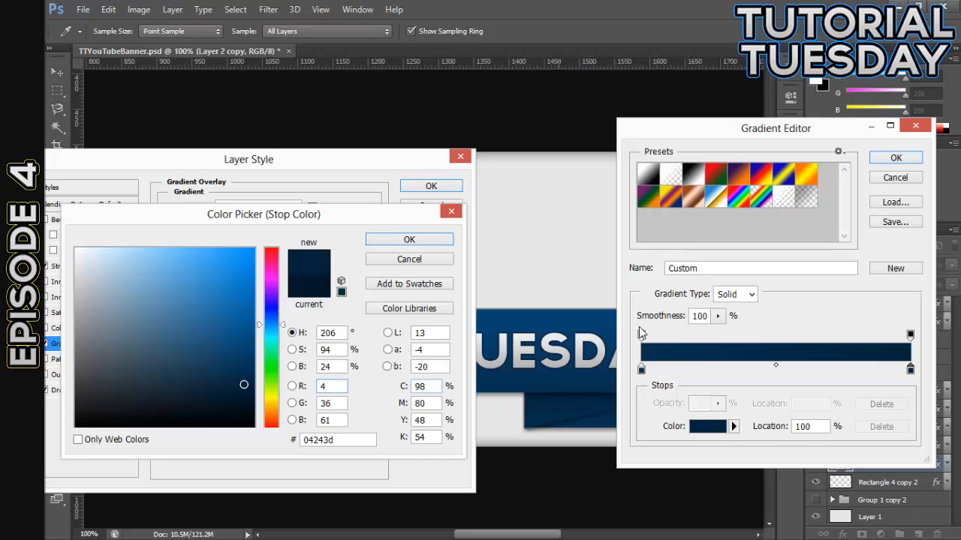
{"action": "left_click", "coordinate": [409, 240]}
{"action": "left_click", "coordinate": [895, 160]}
{"action": "left_click_drag", "start_coordinate": [295, 168], "coordinate": [333, 171]}
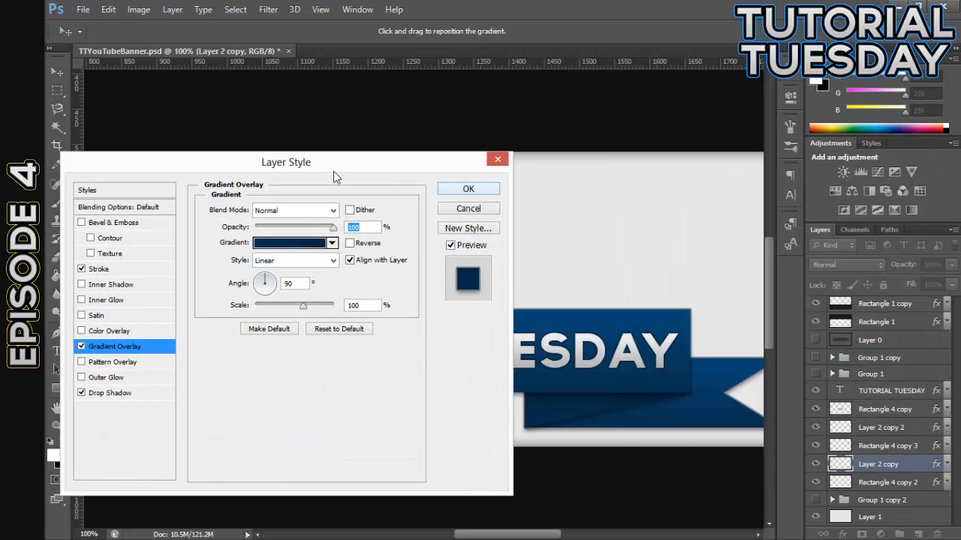
{"action": "left_click", "coordinate": [458, 190]}
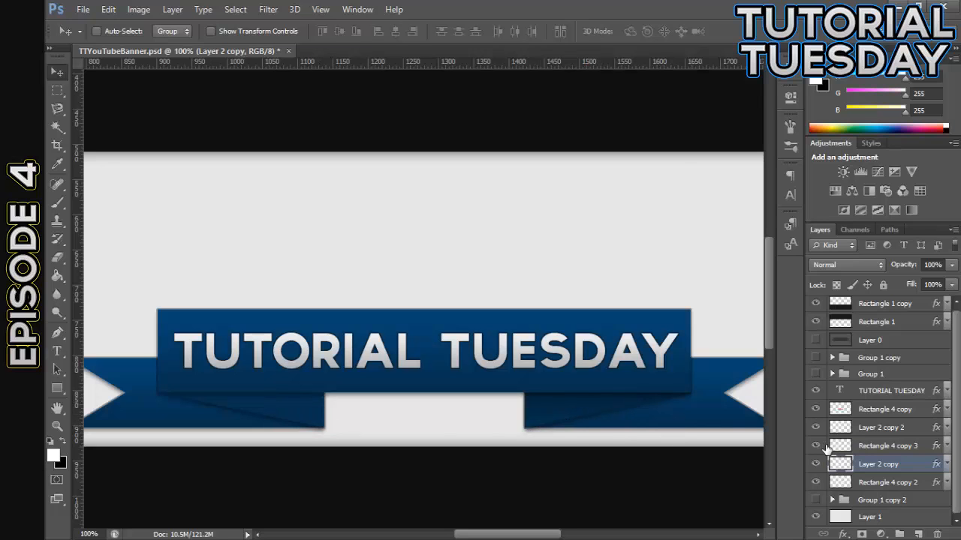
Copy the layer style of Layer 2 copy and paste it onto the other fold layer, Layer 2 copy 2
{"action": "right_click", "coordinate": [905, 464]}
{"action": "left_click", "coordinate": [706, 224]}
{"action": "right_click", "coordinate": [914, 424]}
{"action": "left_click", "coordinate": [662, 316]}
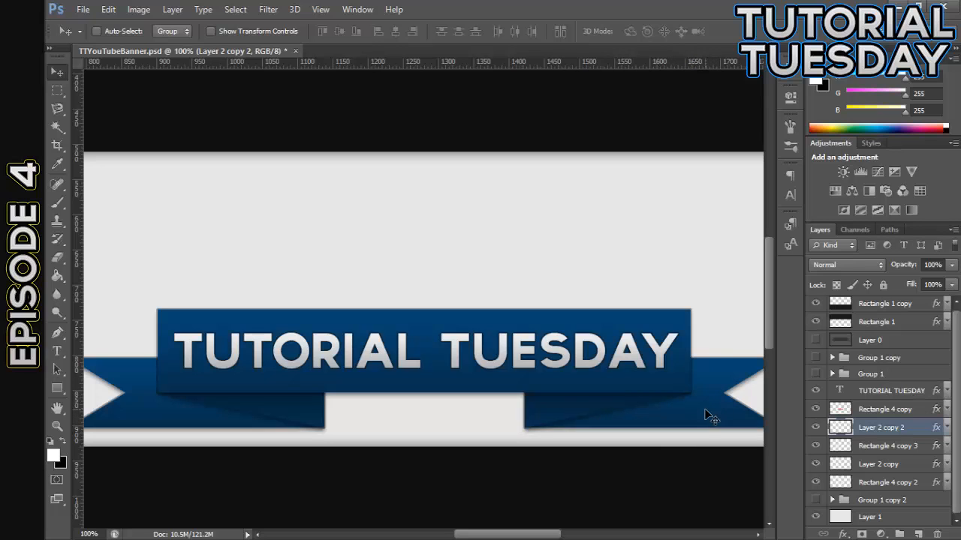
Set the Drop Shadow of the Layer 2 copy 2 fold to 100% opacity, 3 px distance and 10 px size
{"action": "left_click_drag", "start_coordinate": [491, 533], "coordinate": [529, 448]}
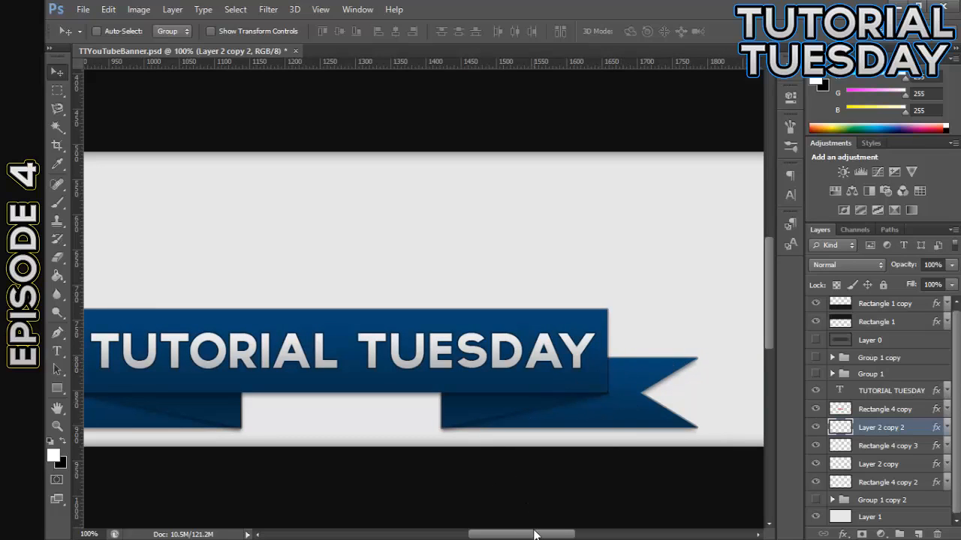
{"action": "mouse_move", "coordinate": [529, 538]}
{"action": "left_mouse_down"}
{"action": "mouse_move", "coordinate": [504, 537]}
{"action": "mouse_move", "coordinate": [518, 538]}
{"action": "left_mouse_up"}
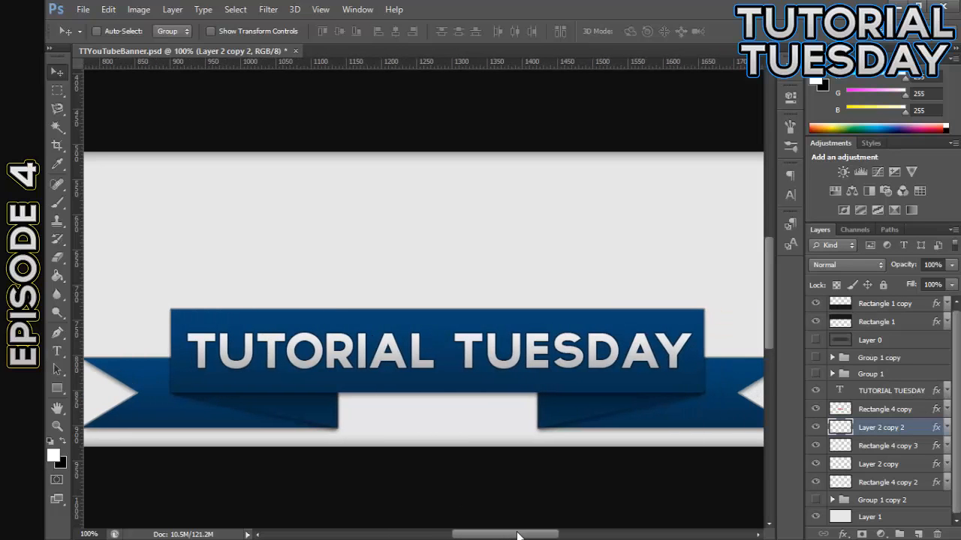
{"action": "double_click", "coordinate": [917, 433]}
{"action": "left_click_drag", "start_coordinate": [265, 161], "coordinate": [584, 167]}
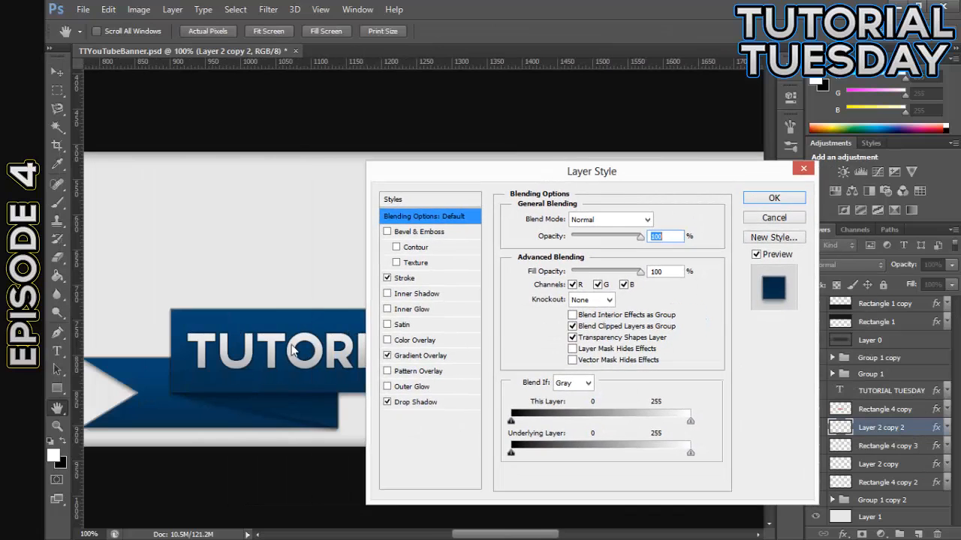
{"action": "left_click", "coordinate": [389, 309]}
{"action": "left_click", "coordinate": [389, 310]}
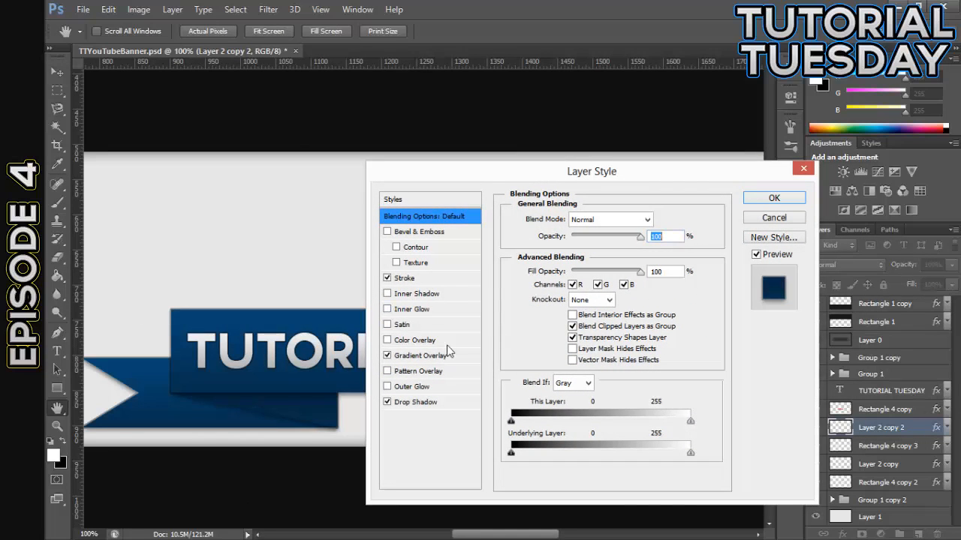
{"action": "left_click", "coordinate": [405, 403]}
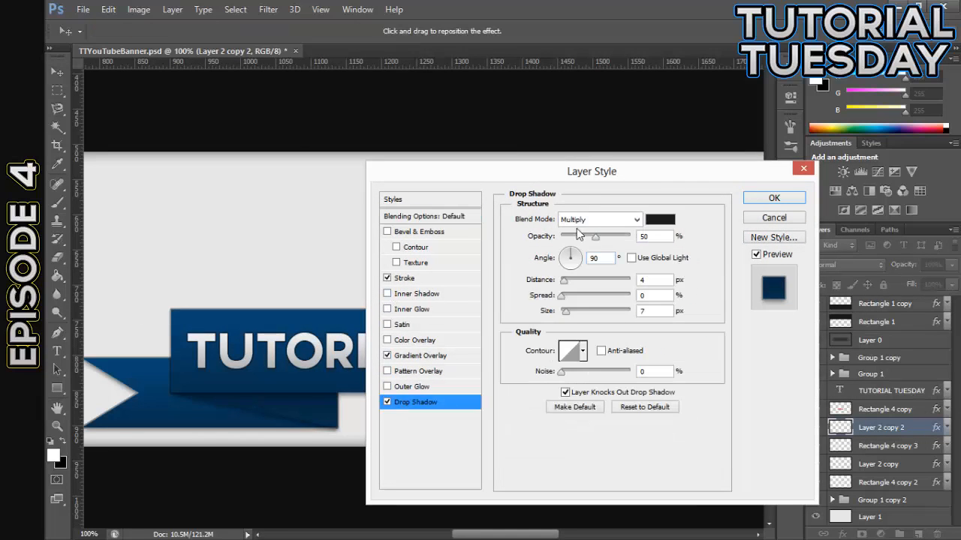
{"action": "left_click_drag", "start_coordinate": [598, 240], "coordinate": [638, 239]}
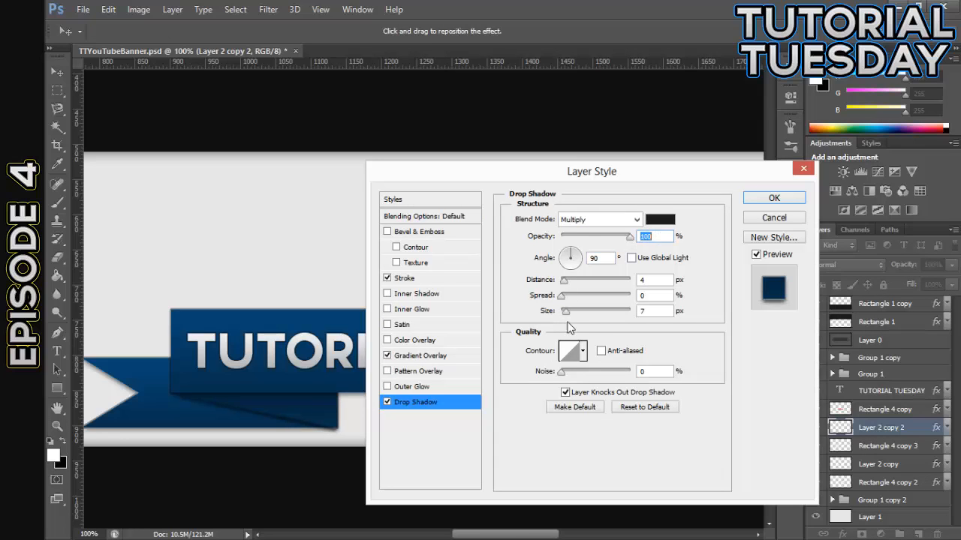
{"action": "left_click_drag", "start_coordinate": [568, 318], "coordinate": [568, 316]}
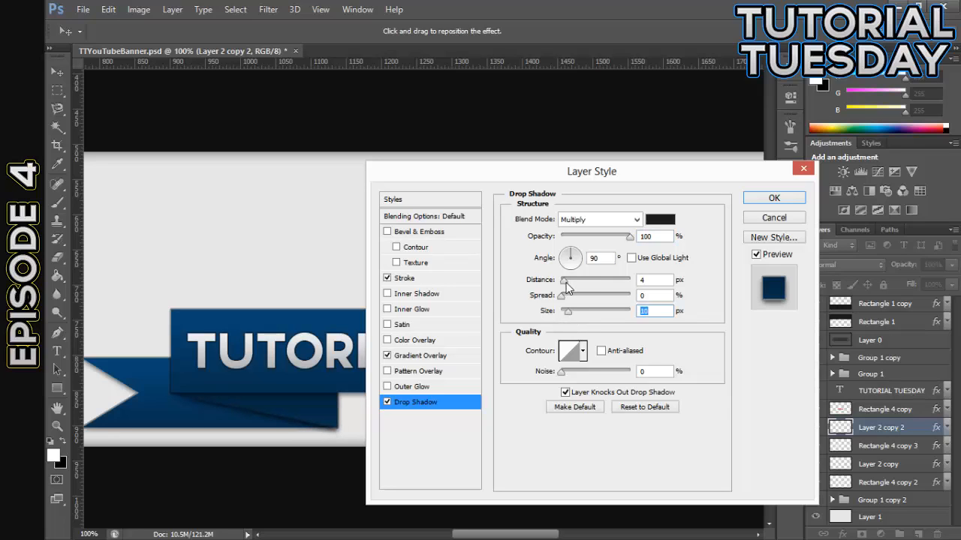
{"action": "left_click_drag", "start_coordinate": [565, 284], "coordinate": [568, 286]}
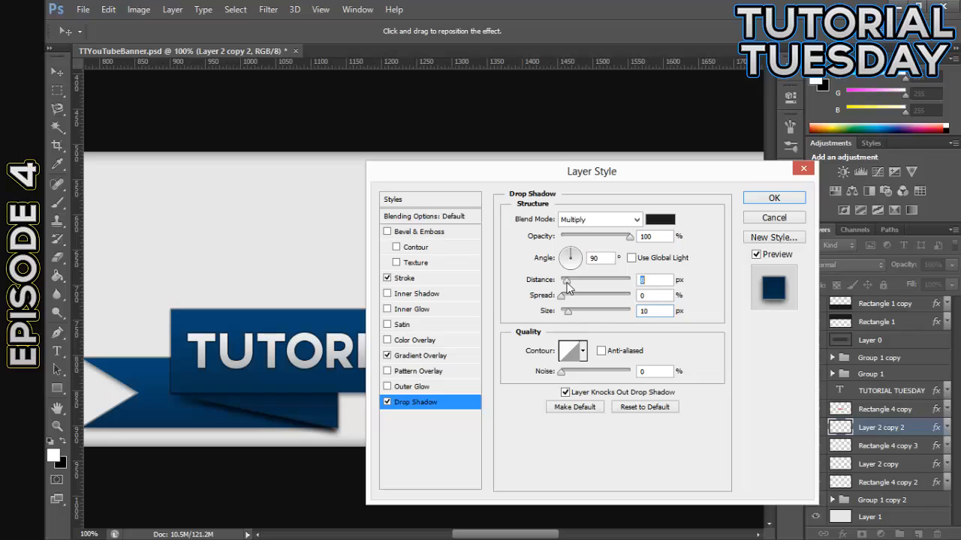
{"action": "left_click_drag", "start_coordinate": [566, 288], "coordinate": [562, 286]}
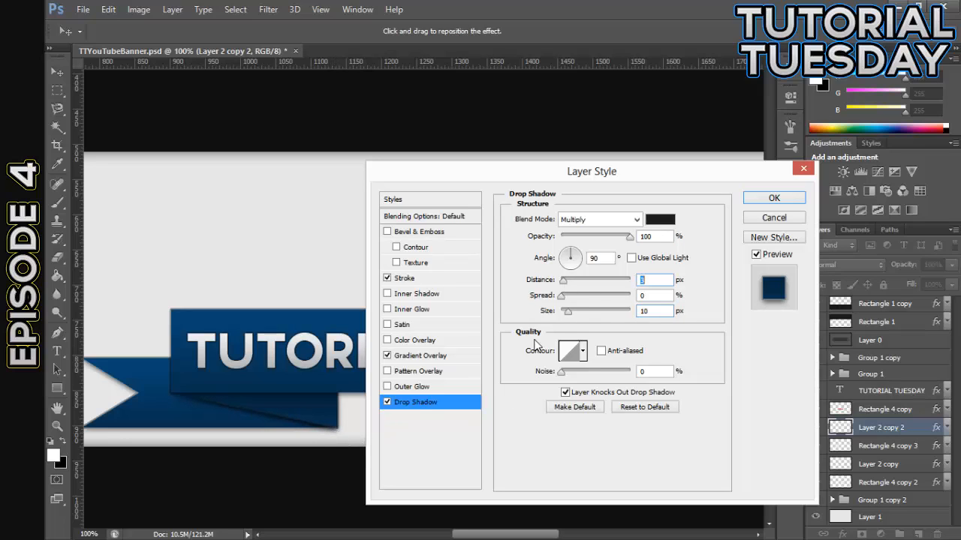
Increase Layer 2 copy 2's Drop Shadow size to 18 px, lower its opacity to about 78% and apply the style
{"action": "left_click", "coordinate": [569, 313]}
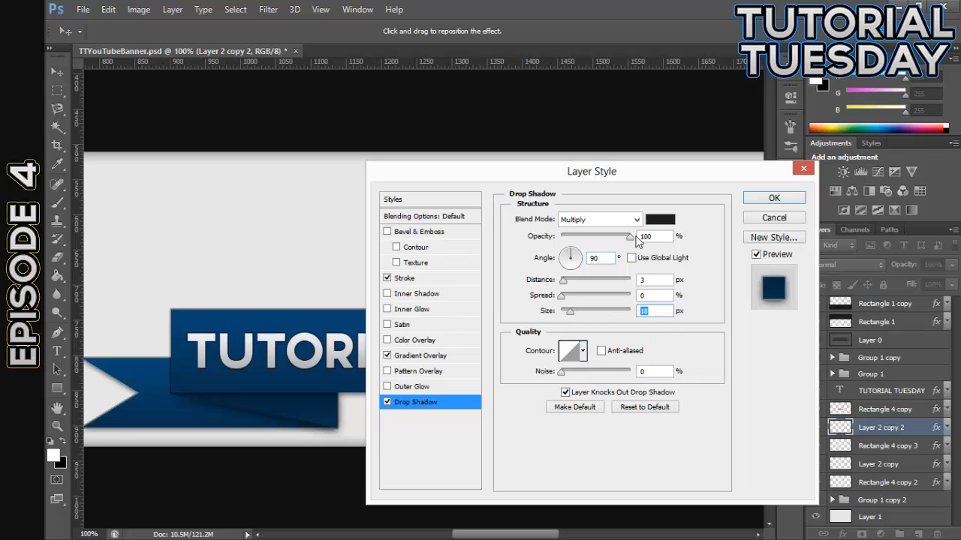
{"action": "mouse_move", "coordinate": [633, 238]}
{"action": "left_mouse_down"}
{"action": "mouse_move", "coordinate": [599, 240]}
{"action": "mouse_move", "coordinate": [622, 239]}
{"action": "left_mouse_up"}
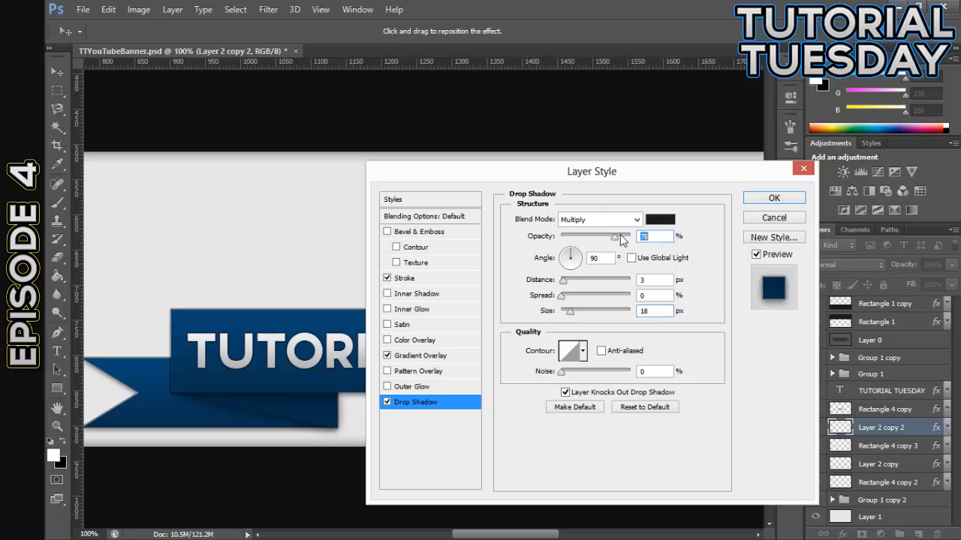
{"action": "left_click", "coordinate": [773, 198]}
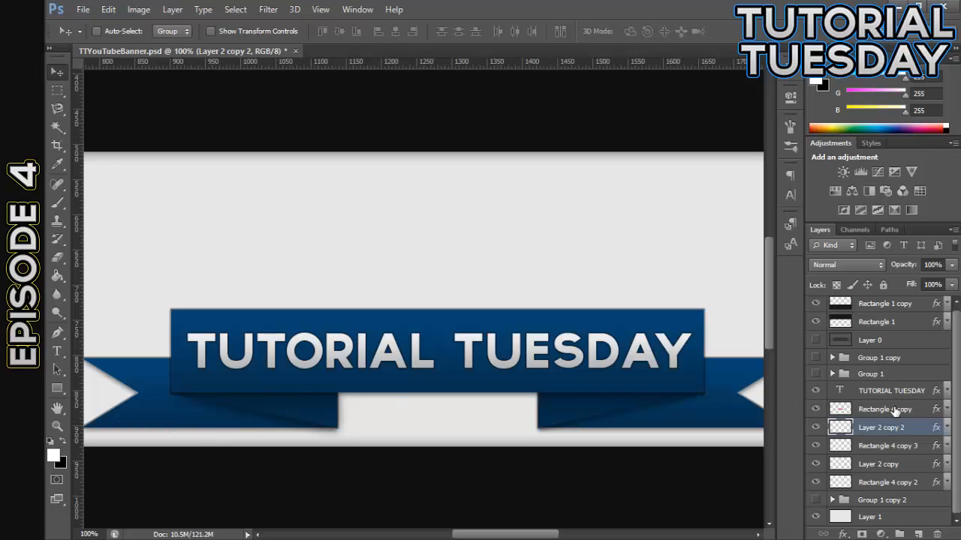
Reduce the Drop Shadow opacity of the ribbon's main panel, Rectangle 4 copy, to 23%
{"action": "double_click", "coordinate": [924, 410]}
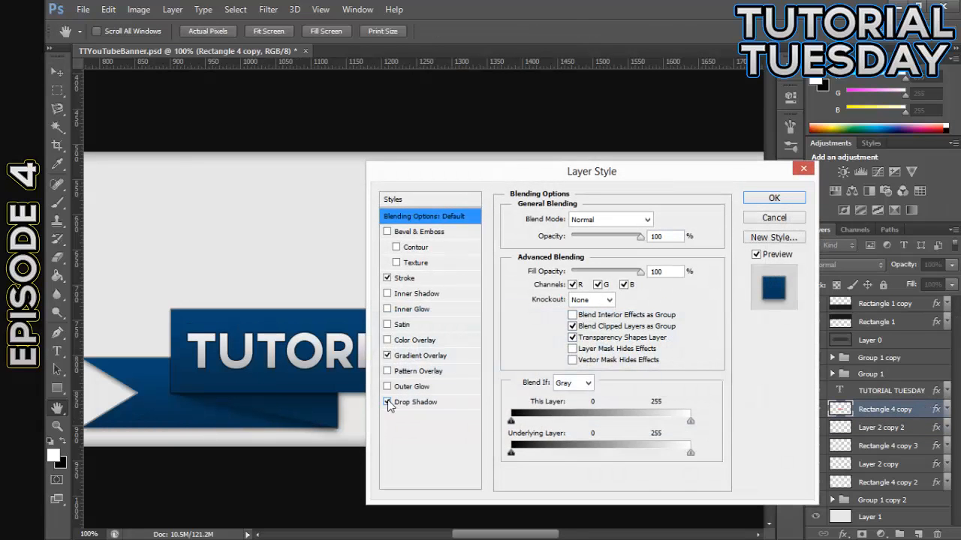
{"action": "left_click", "coordinate": [388, 403]}
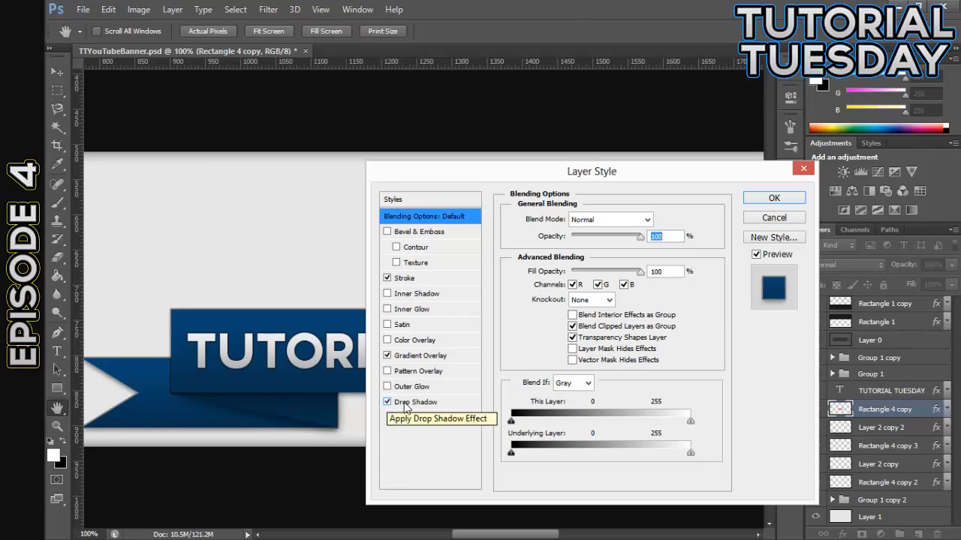
{"action": "left_click", "coordinate": [409, 403]}
{"action": "left_click_drag", "start_coordinate": [598, 241], "coordinate": [577, 242]}
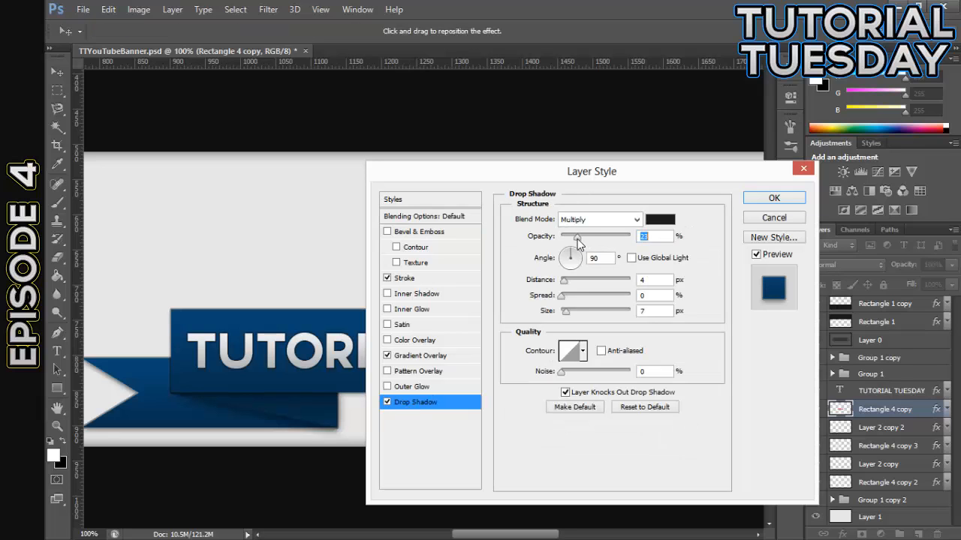
{"action": "left_click", "coordinate": [775, 197]}
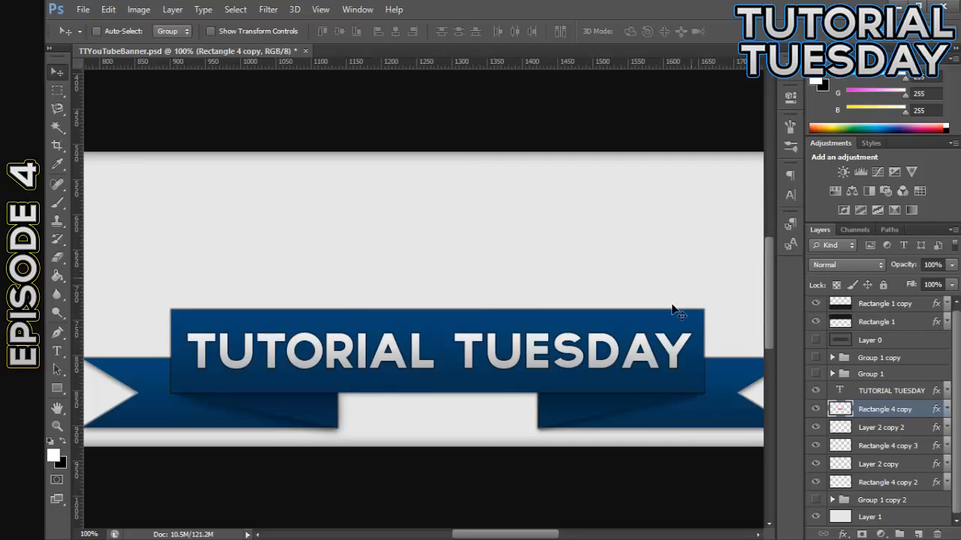
Copy the layer style of Layer 2 copy 2 and paste it onto the other fold, Layer 2 copy
{"action": "right_click", "coordinate": [911, 471]}
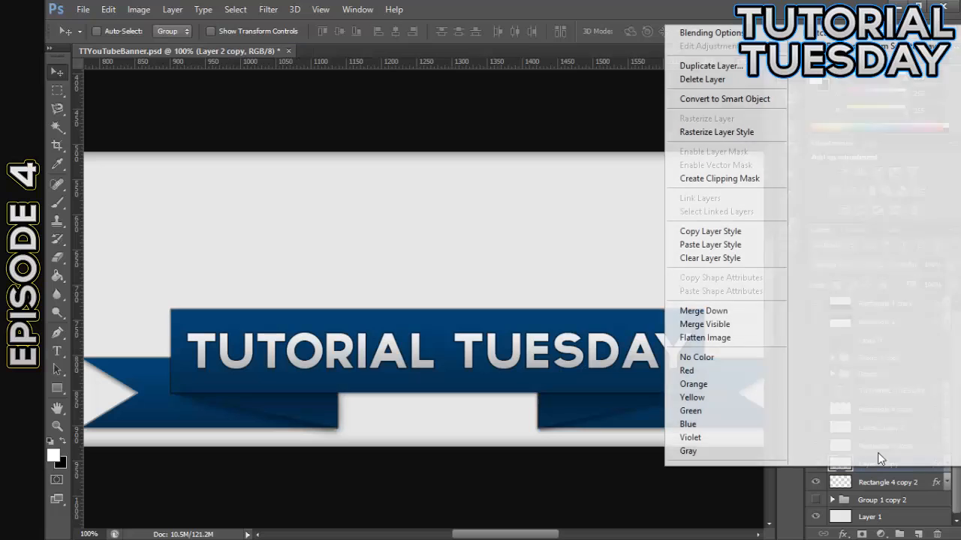
{"action": "left_click", "coordinate": [901, 478]}
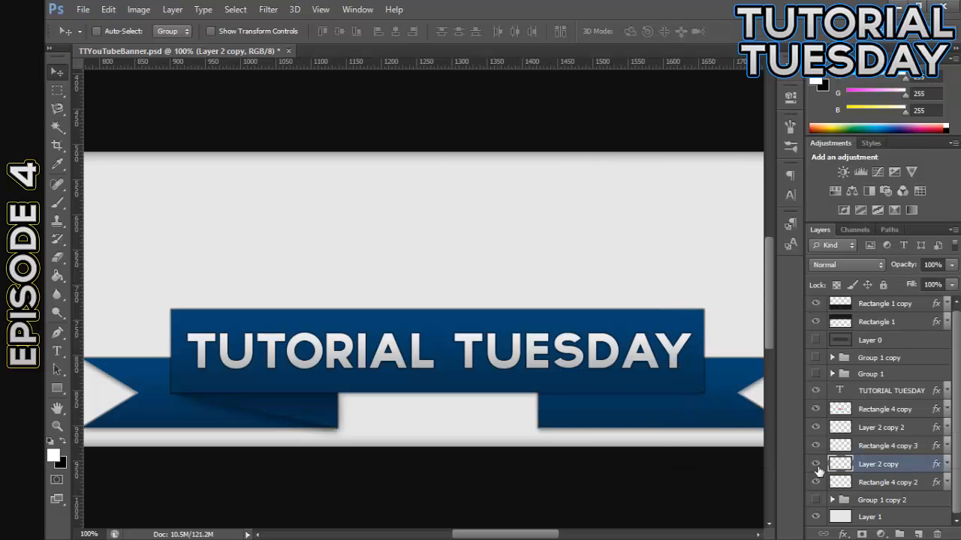
{"action": "left_click", "coordinate": [817, 469]}
{"action": "right_click", "coordinate": [922, 431]}
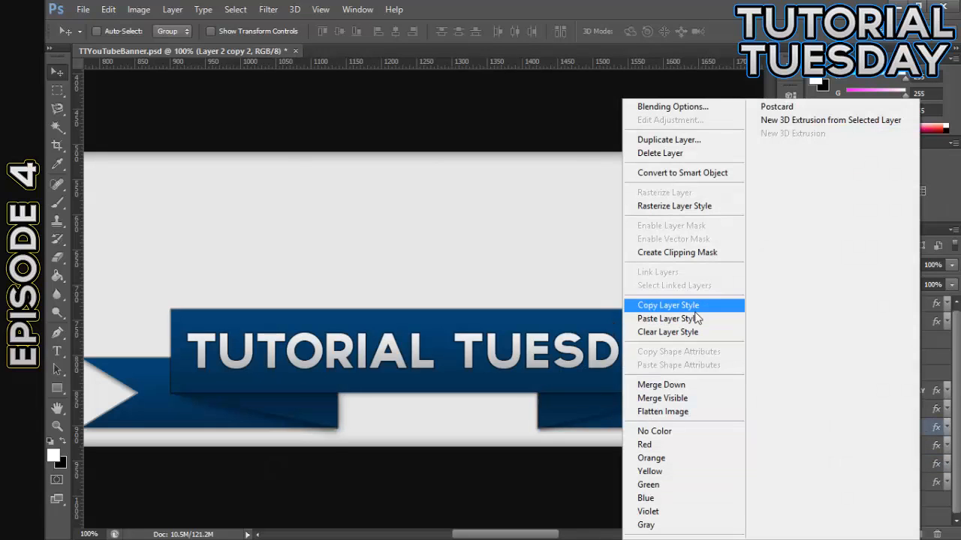
{"action": "left_click", "coordinate": [697, 305]}
{"action": "left_click", "coordinate": [911, 461]}
{"action": "right_click", "coordinate": [911, 461]}
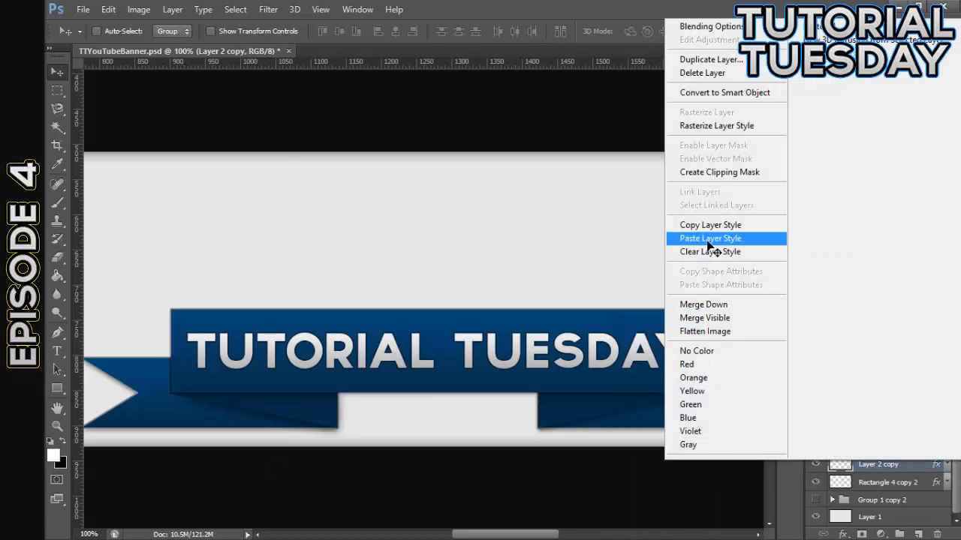
{"action": "left_click", "coordinate": [710, 238]}
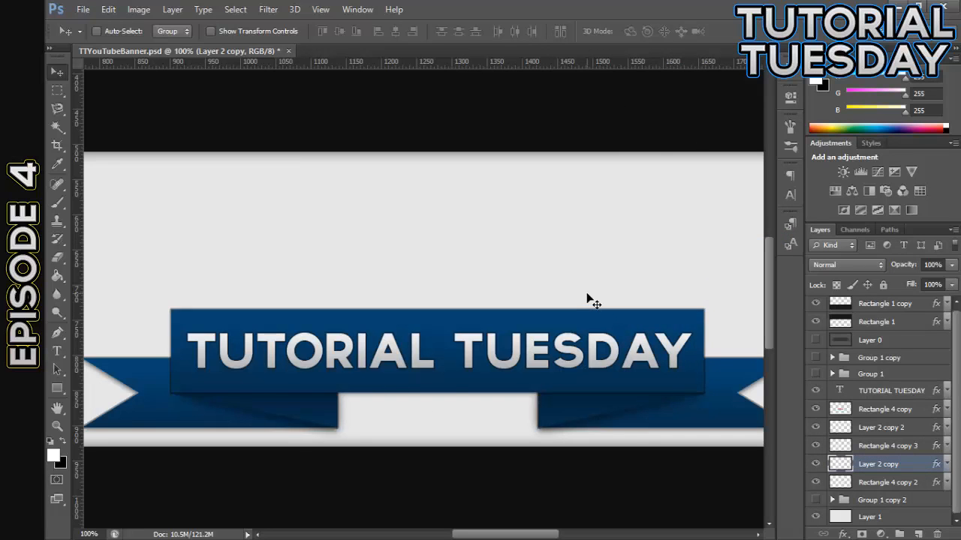
Select the TUTORIAL TUESDAY text and all five ribbon layers and move them up to about the middle of the light banner strip
{"action": "key", "text": "ctrl+minus"}
{"action": "key", "text": "ctrl+minus"}
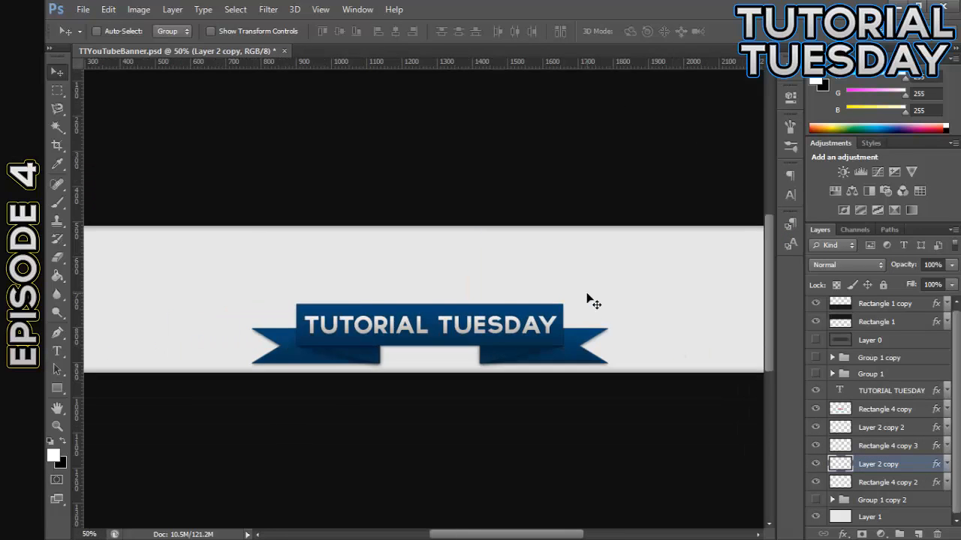
{"action": "key", "text": "ctrl+plus"}
{"action": "key", "text": "ctrl+minus"}
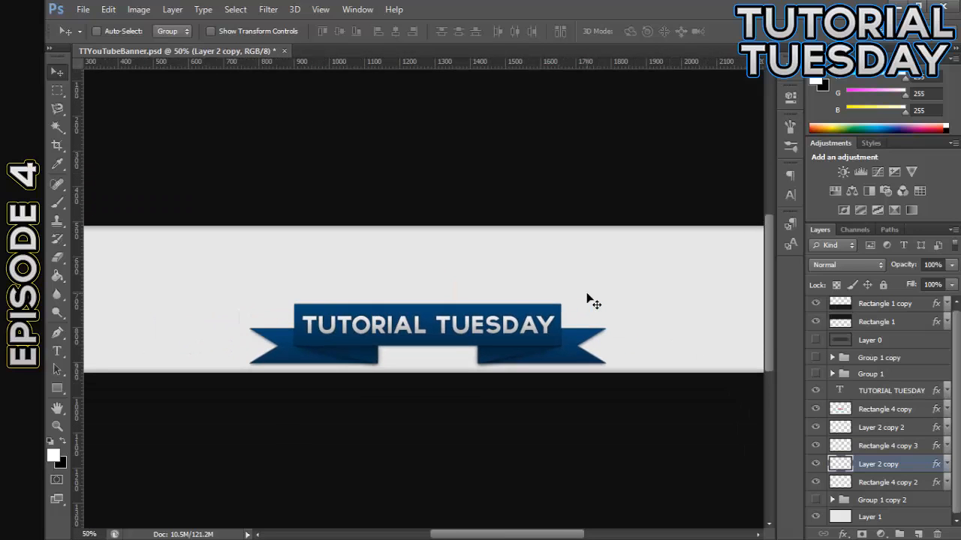
{"action": "left_click", "coordinate": [893, 411]}
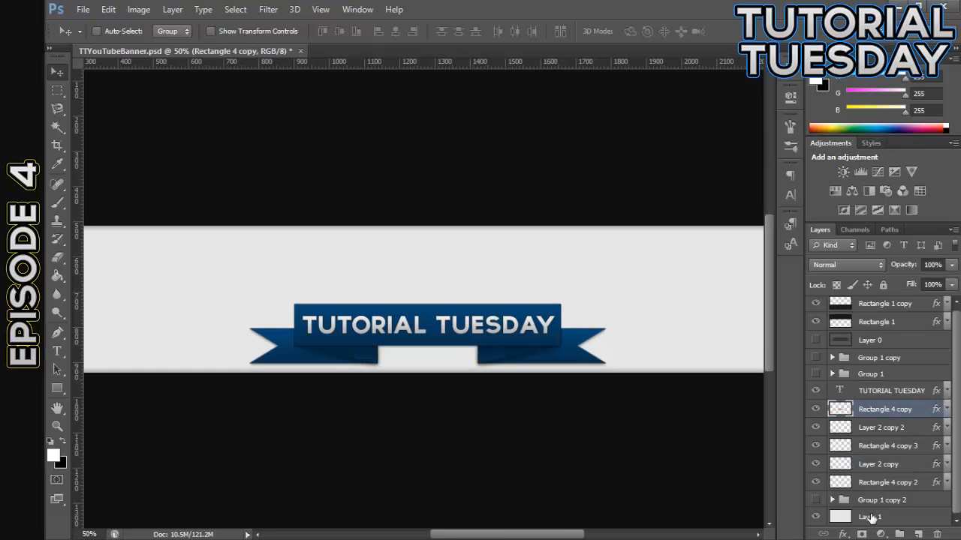
{"action": "left_click", "coordinate": [885, 488], "text": "shift"}
{"action": "left_click", "coordinate": [871, 391], "text": "ctrl"}
{"action": "left_click_drag", "start_coordinate": [467, 338], "coordinate": [458, 319]}
{"action": "key", "text": "z"}
{"action": "key", "text": "v"}
{"action": "key", "text": "ctrl+1"}
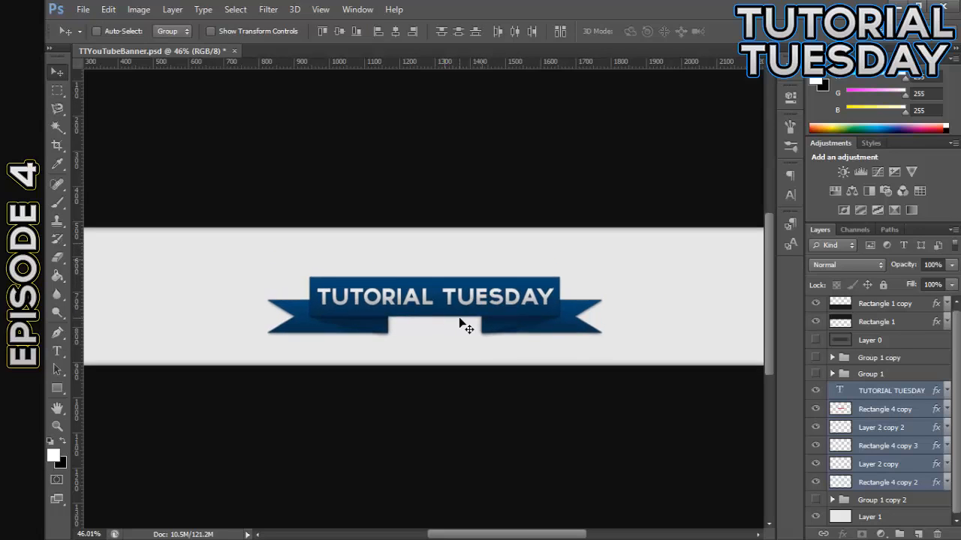
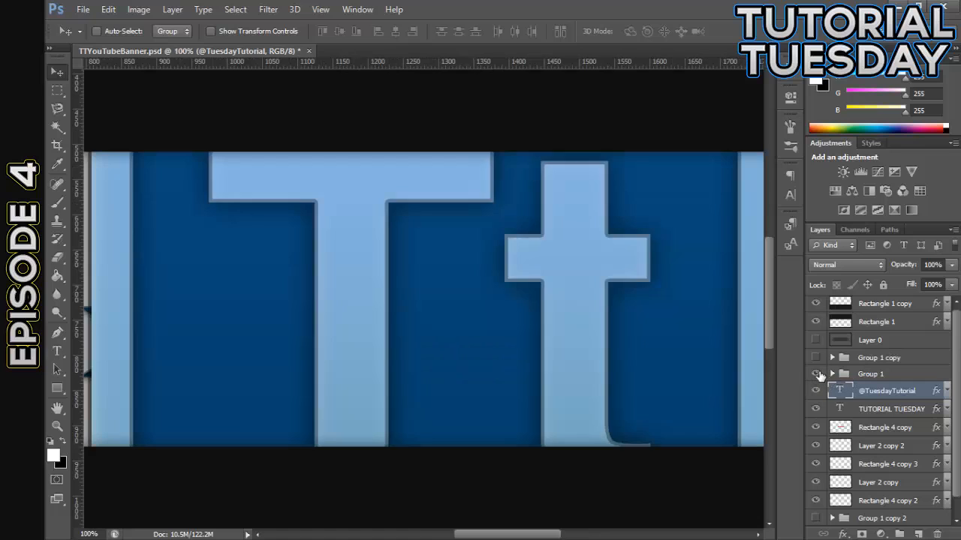
Try out the logo in Group 1 copy 2 behind the ribbon by repositioning it vertically, and hide the group again
{"action": "scroll", "coordinate": [861, 442], "scroll_direction": "down", "scroll_amount": 1}
{"action": "left_click", "coordinate": [812, 503]}
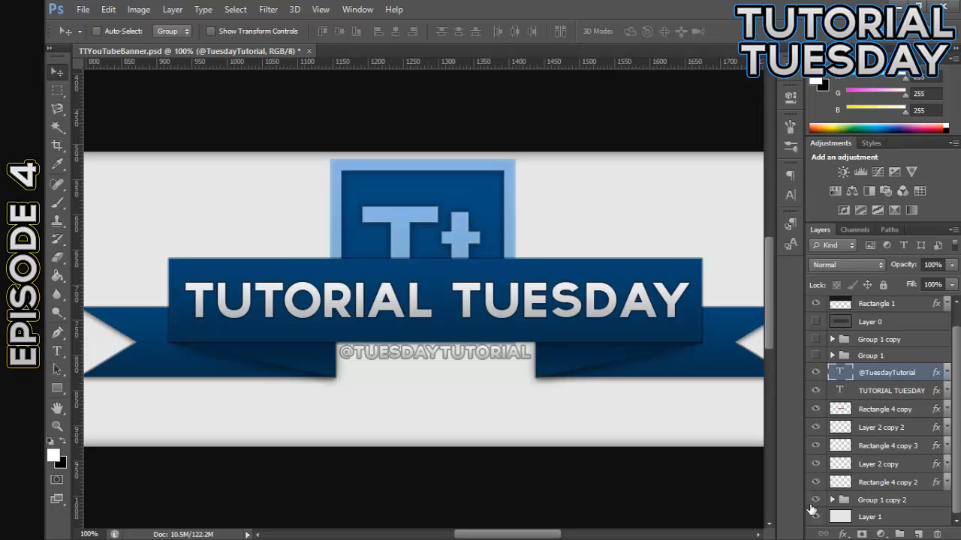
{"action": "left_click", "coordinate": [863, 498]}
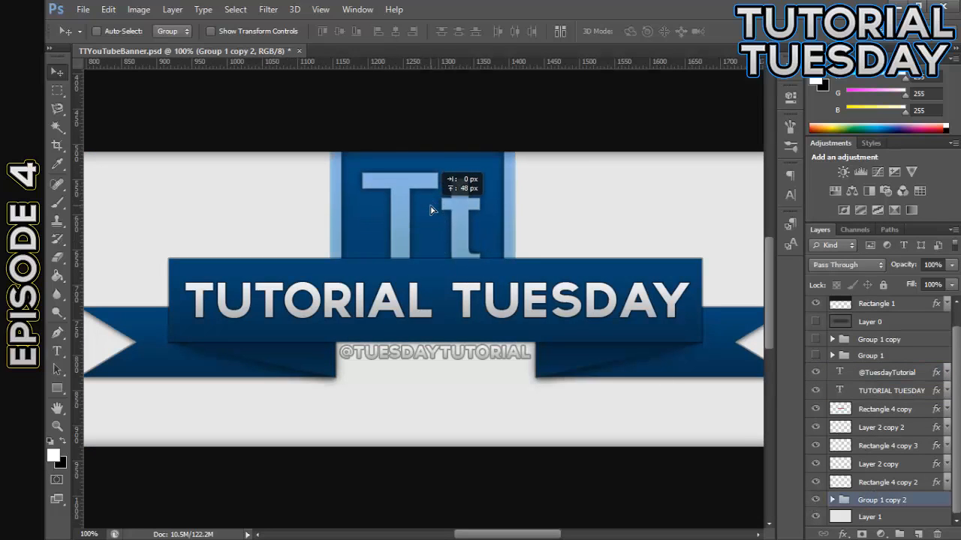
{"action": "key", "text": "ctrl+minus"}
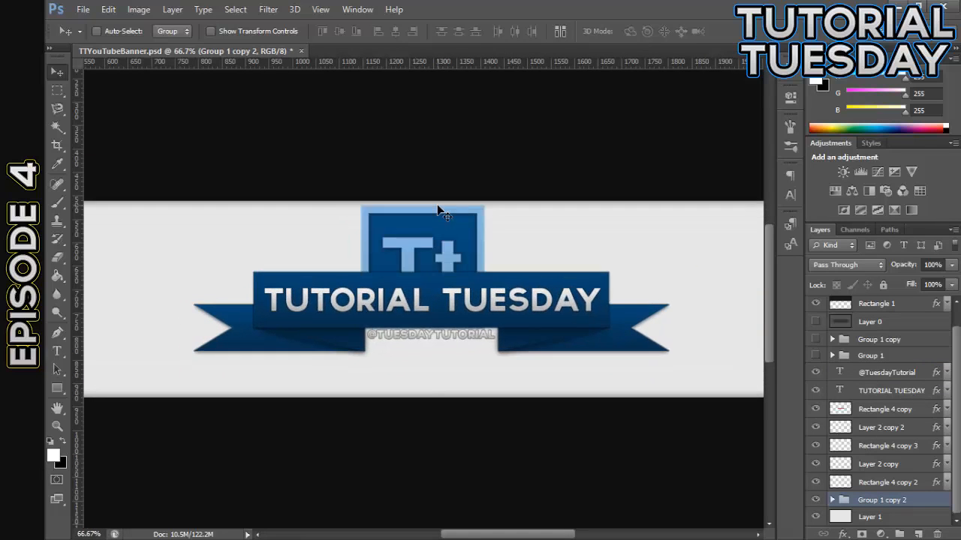
{"action": "key", "text": "ctrl+minus"}
{"action": "left_click", "coordinate": [815, 500]}
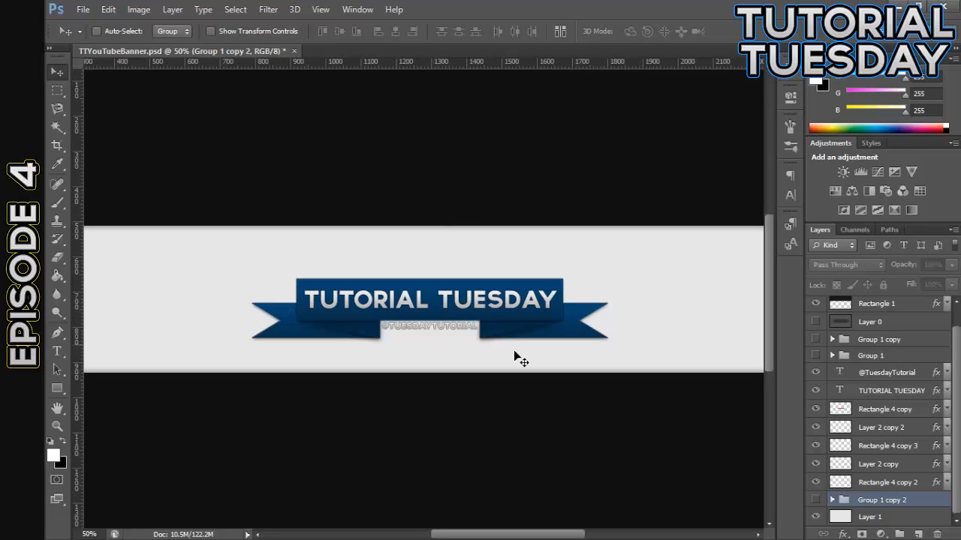
Duplicate the large Tt logo group, Group 1, hide the original, and place the duplicate directly below the ribbon layers
{"action": "left_click", "coordinate": [816, 357]}
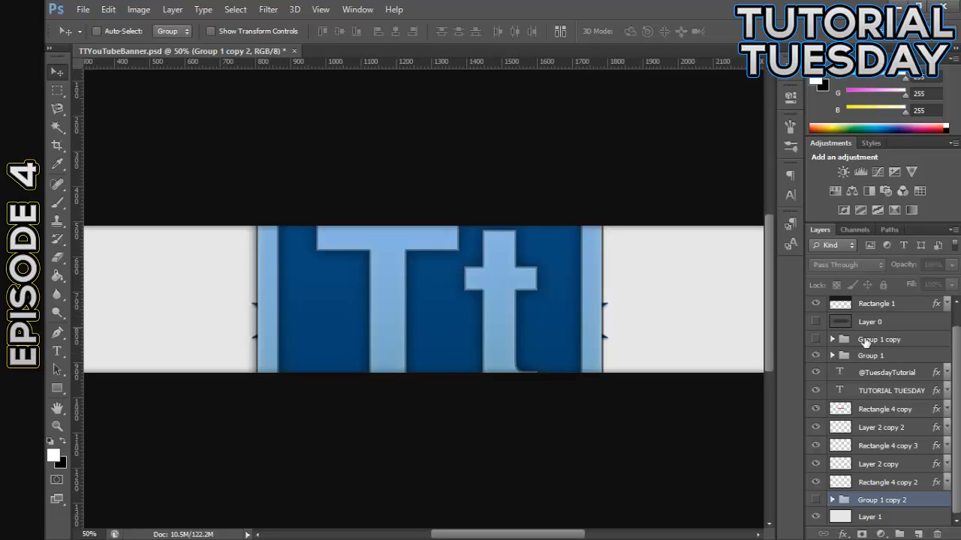
{"action": "left_click", "coordinate": [884, 360]}
{"action": "key", "text": "ctrl+j"}
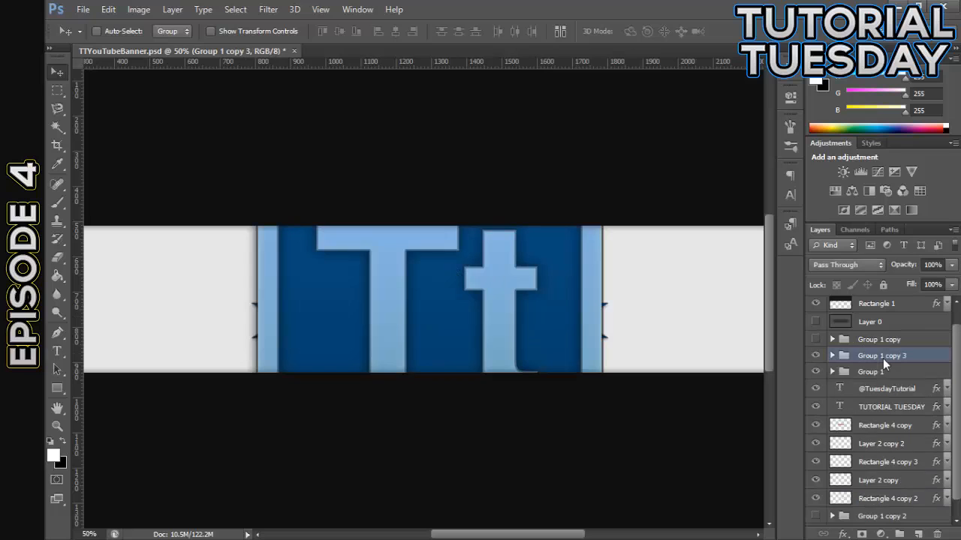
{"action": "left_click", "coordinate": [816, 371]}
{"action": "left_click_drag", "start_coordinate": [869, 357], "coordinate": [871, 512]}
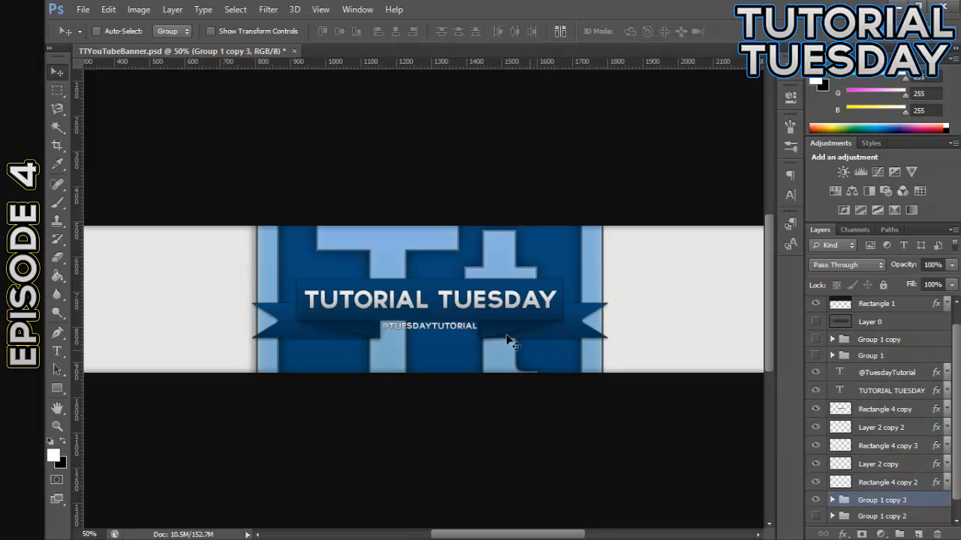
Scale the duplicated logo group proportionally to about 54% and move it up so its lower edge sits just below the ribbon
{"action": "key", "text": "ctrl+t"}
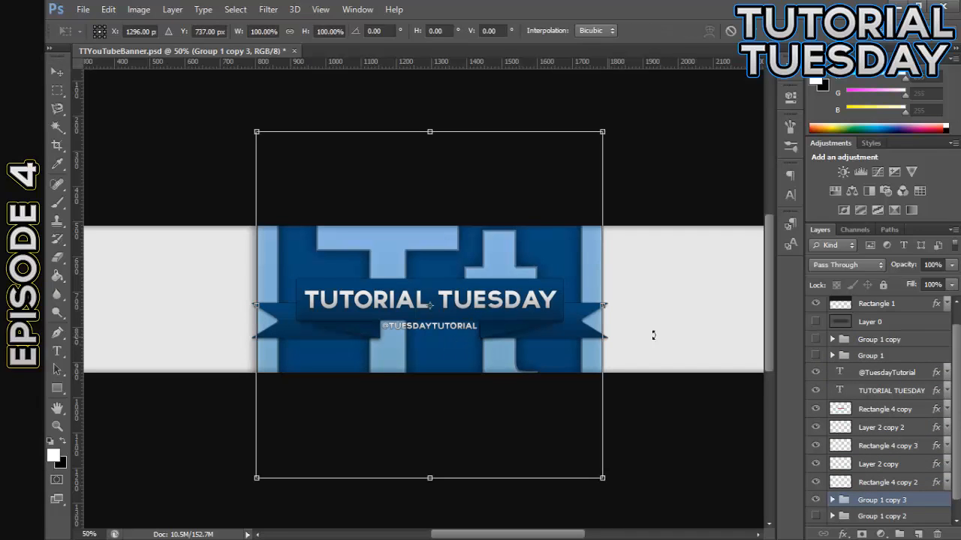
{"action": "left_click_drag", "start_coordinate": [603, 133], "coordinate": [510, 203]}
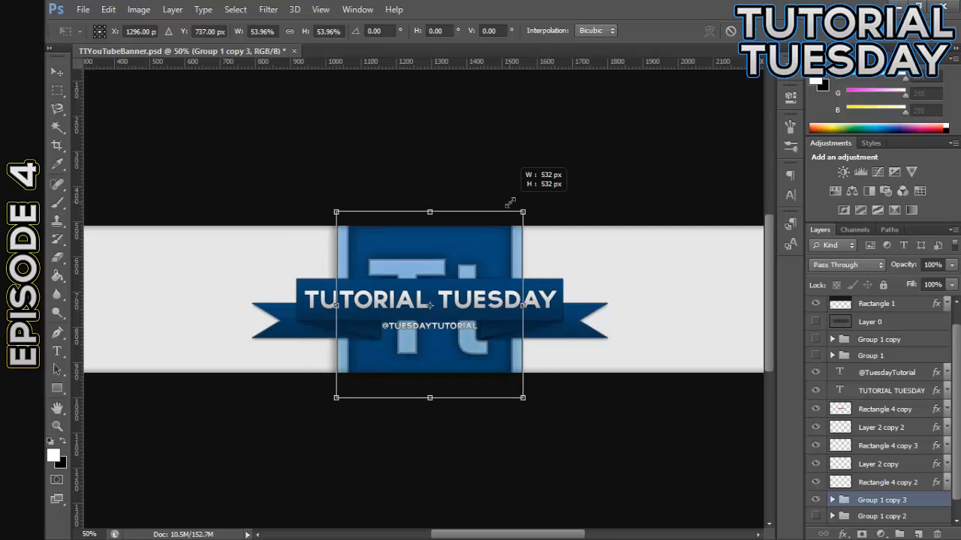
{"action": "left_click_drag", "start_coordinate": [509, 202], "coordinate": [509, 203]}
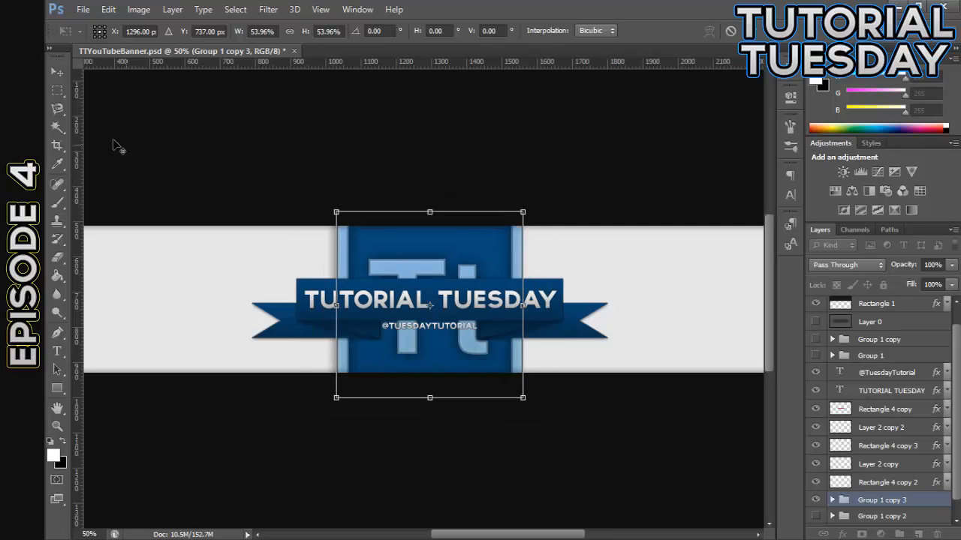
{"action": "left_click", "coordinate": [57, 72]}
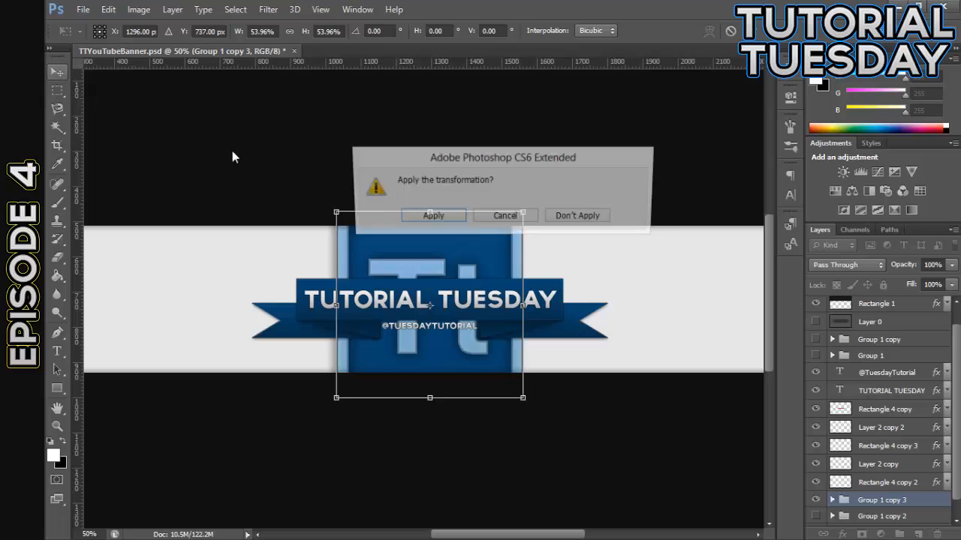
{"action": "left_click", "coordinate": [432, 214]}
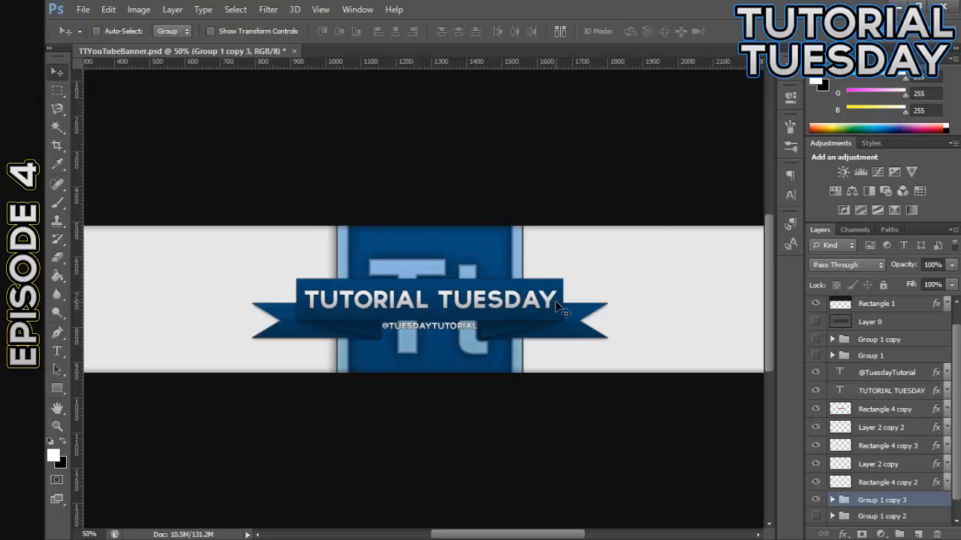
{"action": "key", "text": "ctrl+minus"}
{"action": "key", "text": "ctrl+plus"}
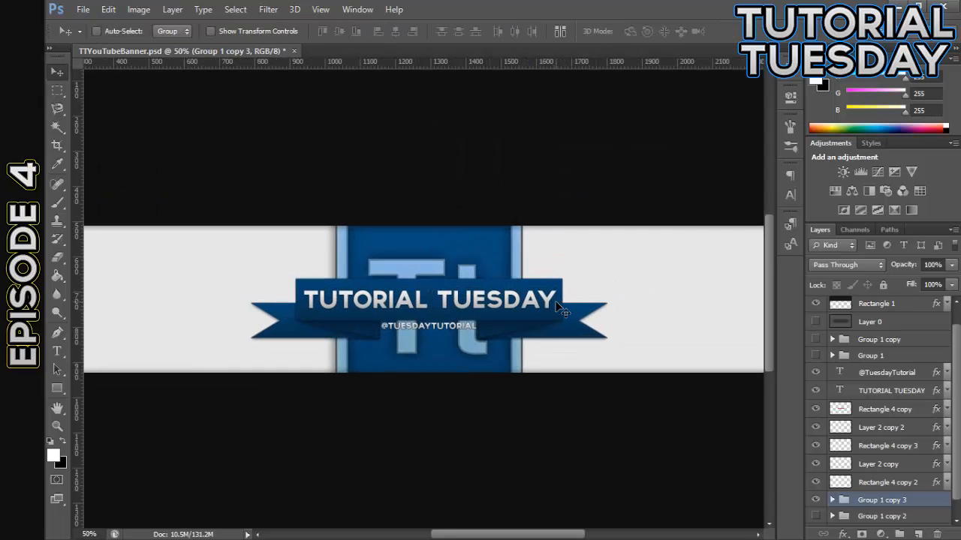
{"action": "left_click_drag", "start_coordinate": [463, 365], "coordinate": [472, 302]}
{"action": "key", "text": "ctrl+z"}
Select the logo group, all five ribbon layers and both text layers, and move them down to the light strip's lower edge
{"action": "left_click", "coordinate": [876, 417], "text": "shift"}
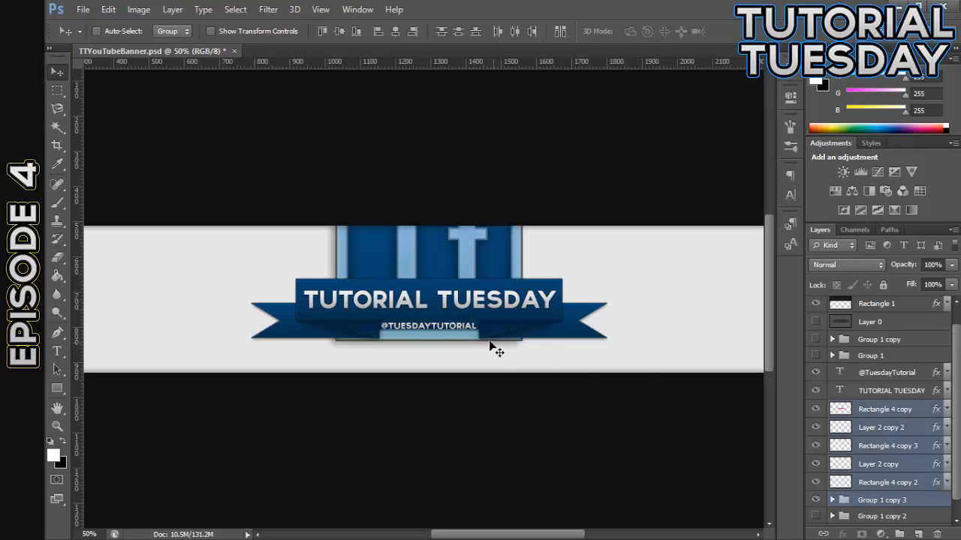
{"action": "left_click_drag", "start_coordinate": [488, 359], "coordinate": [488, 368]}
{"action": "key", "text": "ctrl+z"}
{"action": "left_click", "coordinate": [885, 397], "text": "shift"}
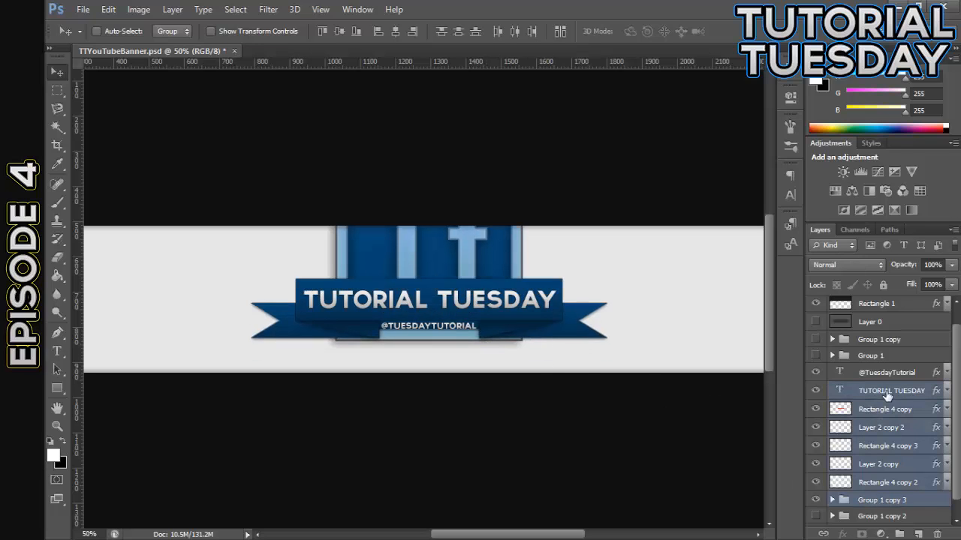
{"action": "left_click", "coordinate": [890, 376], "text": "shift"}
{"action": "left_click_drag", "start_coordinate": [471, 302], "coordinate": [471, 335]}
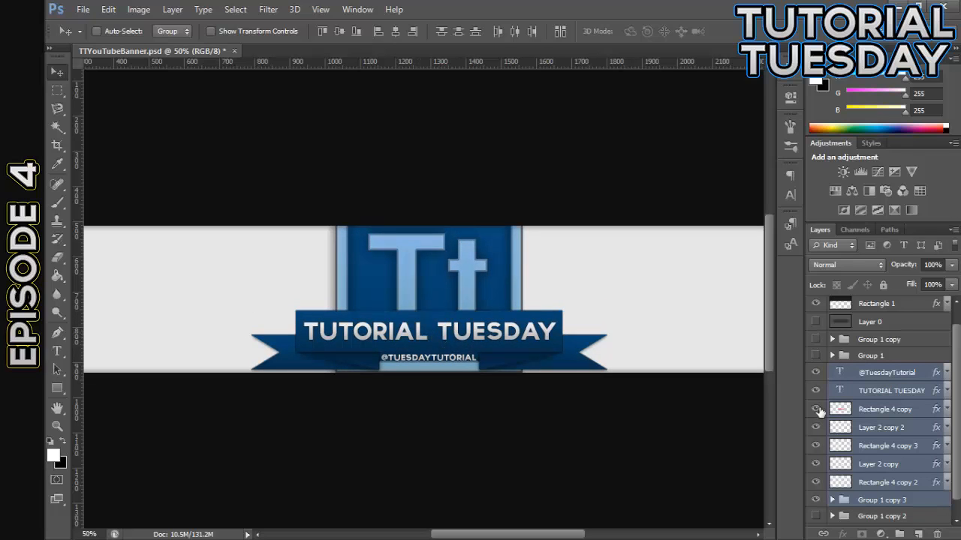
Scale only the logo group, Group 1 copy 3, proportionally to about 84% and move it up about 48 px behind the ribbon
{"action": "left_click", "coordinate": [892, 500]}
{"action": "key", "text": "ctrl+t"}
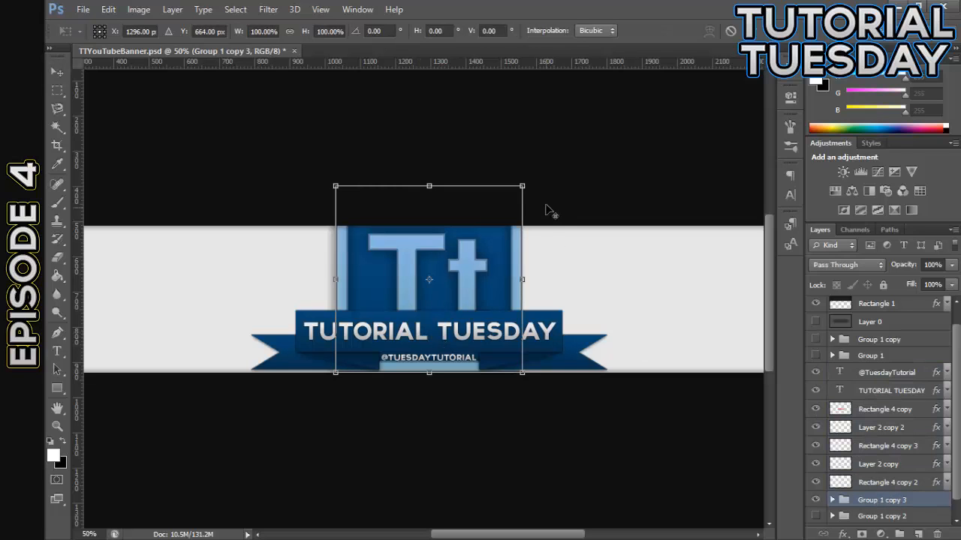
{"action": "left_click_drag", "start_coordinate": [523, 186], "coordinate": [508, 201]}
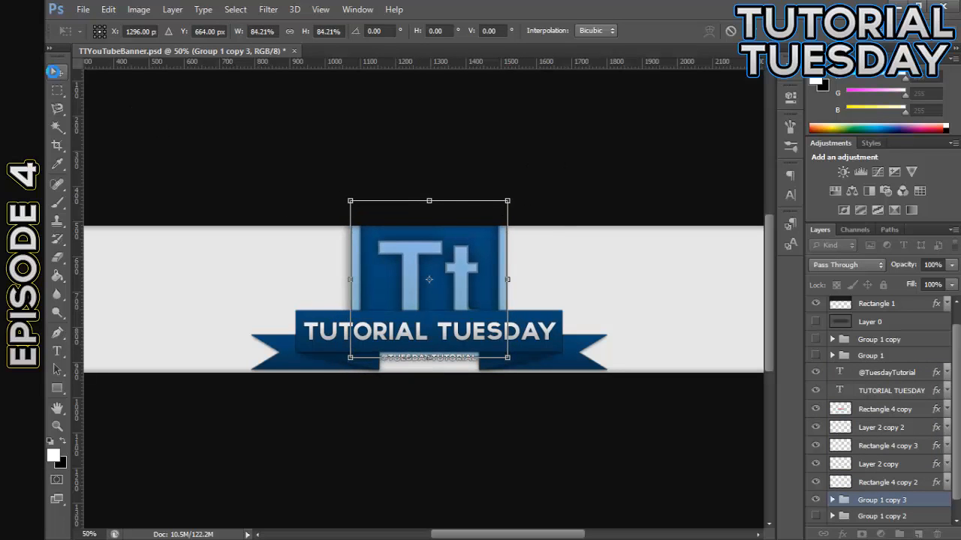
{"action": "left_click", "coordinate": [52, 71]}
{"action": "left_click", "coordinate": [429, 216]}
{"action": "left_click_drag", "start_coordinate": [437, 282], "coordinate": [444, 259]}
{"action": "key", "text": "ctrl+z"}
{"action": "key", "text": "ctrl+z"}
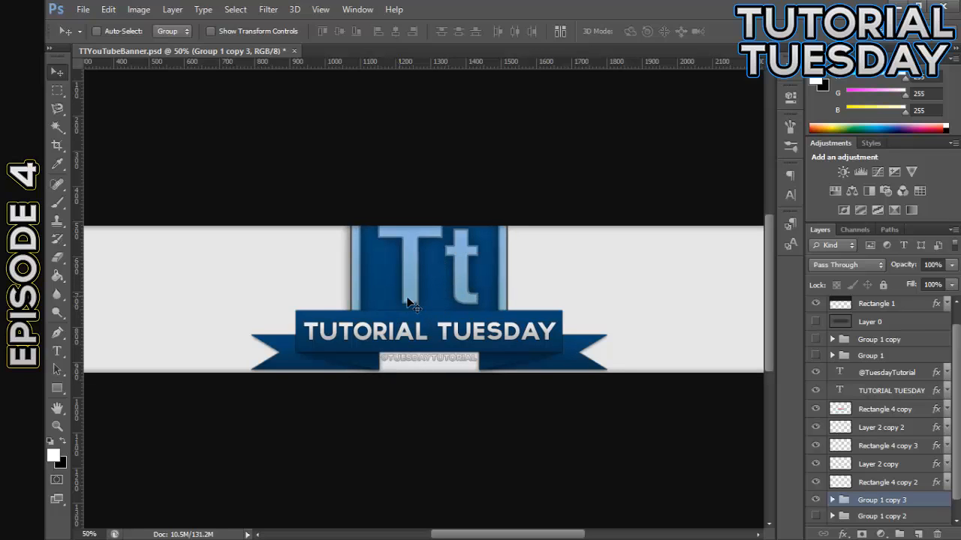
Shrink the logo group again to about 71% with its vertical centre at about 662 px, and apply the transformation
{"action": "key", "text": "ctrl+t"}
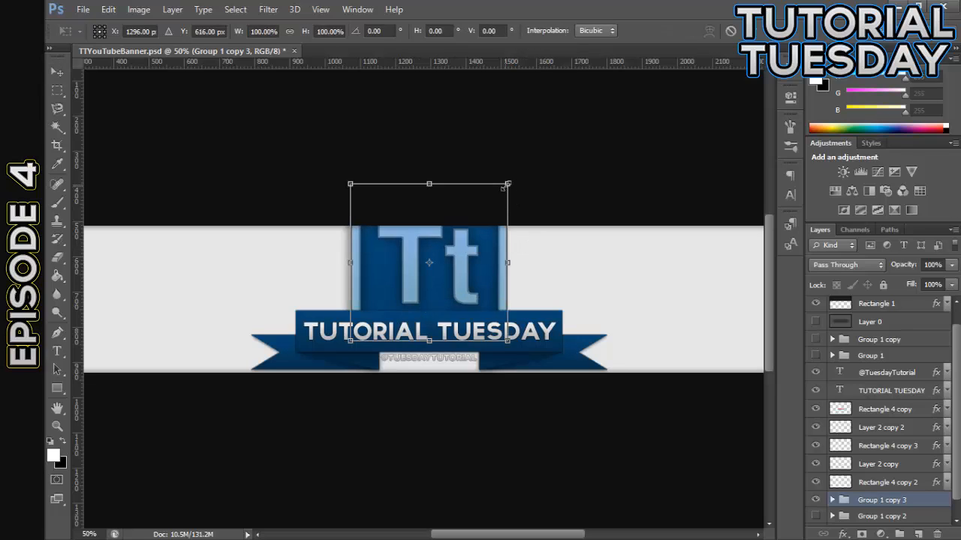
{"action": "left_click_drag", "start_coordinate": [503, 187], "coordinate": [492, 199]}
{"action": "left_click_drag", "start_coordinate": [451, 263], "coordinate": [456, 263]}
{"action": "left_click_drag", "start_coordinate": [493, 207], "coordinate": [484, 214]}
{"action": "left_click_drag", "start_coordinate": [463, 251], "coordinate": [463, 260]}
{"action": "left_click", "coordinate": [57, 71]}
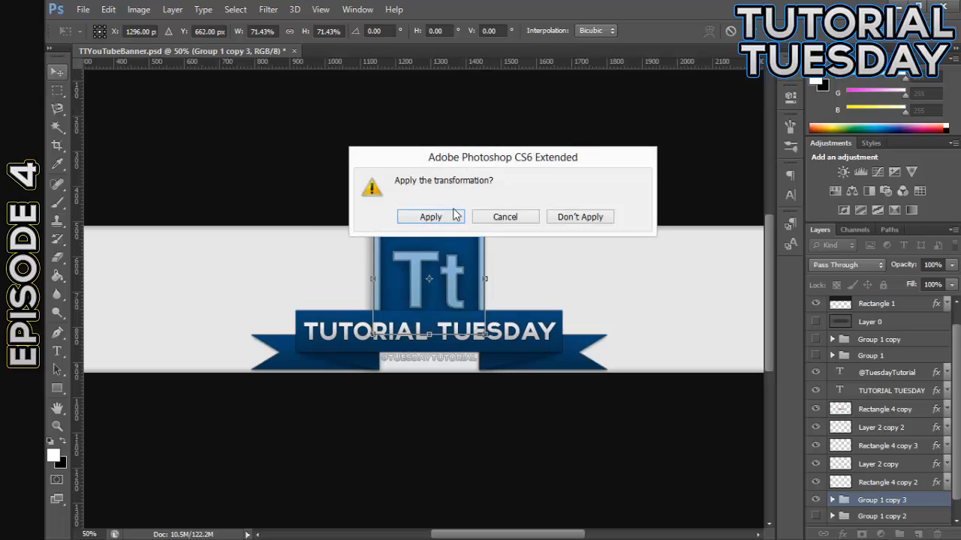
{"action": "left_click", "coordinate": [426, 217]}
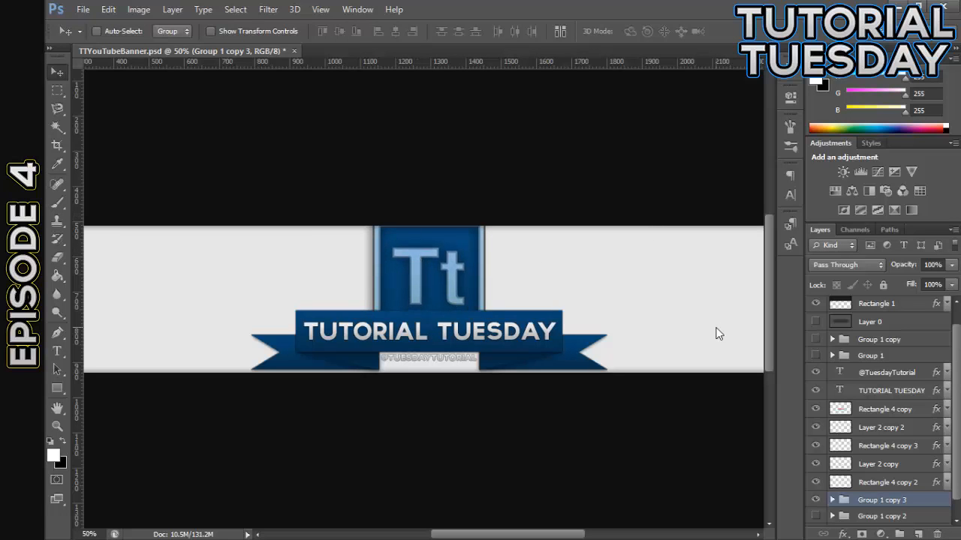
Nudge the logo group slightly up and sideways to refine its position above the ribbon
{"action": "key", "text": "ctrl+minus"}
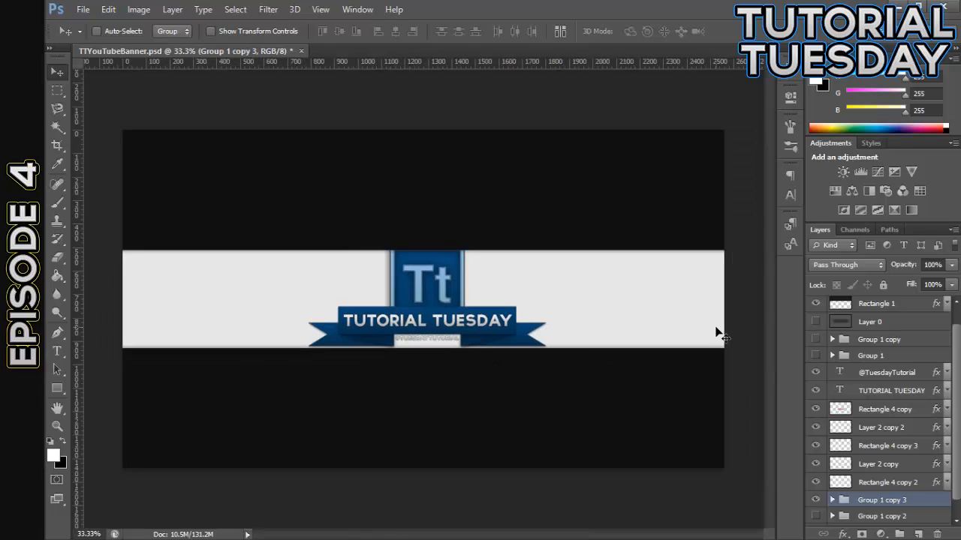
{"action": "key", "text": "Right"}
{"action": "scroll", "coordinate": [716, 332], "scroll_direction": "up", "scroll_amount": 1}
{"action": "scroll", "coordinate": [716, 333], "scroll_direction": "down", "scroll_amount": 1}
{"action": "key", "text": "ctrl+plus"}
{"action": "key", "text": "ctrl+plus"}
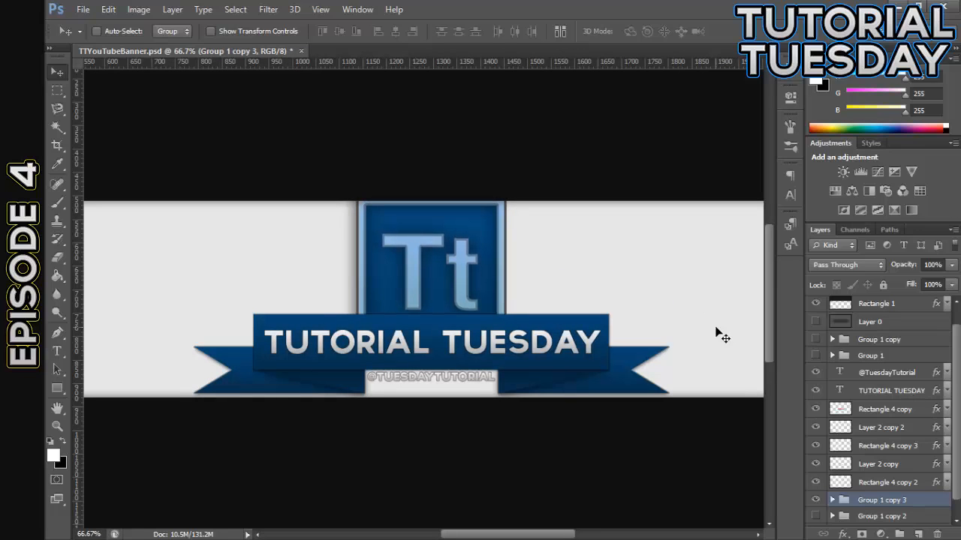
{"action": "key", "text": "Up"}
{"action": "key", "text": "Left"}
{"action": "key", "text": "Up"}
{"action": "key", "text": "Left"}
{"action": "key", "text": "ctrl+minus"}
{"action": "key", "text": "ctrl+minus"}
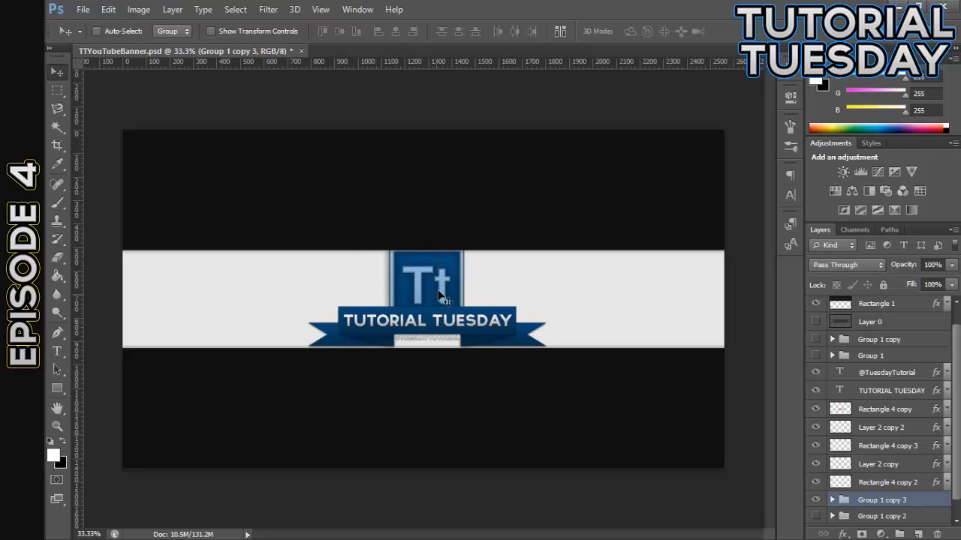
Show the guides and nudge the logo group down inside the strip's upper edge and left to centre it on the ribbon
{"action": "key", "text": "ctrl+semicolon"}
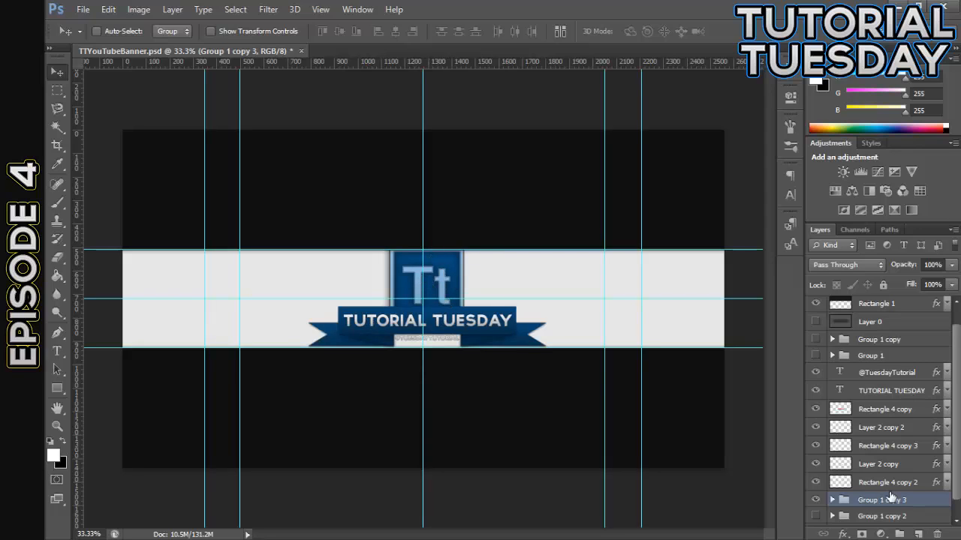
{"action": "key", "text": "Down"}
{"action": "key", "text": "Down"}
{"action": "key", "text": "Down"}
{"action": "key", "text": "Down"}
{"action": "key", "text": "Down"}
{"action": "key", "text": "Down"}
{"action": "key", "text": "Down"}
{"action": "key", "text": "Down"}
{"action": "key", "text": "Down"}
{"action": "key", "text": "Down"}
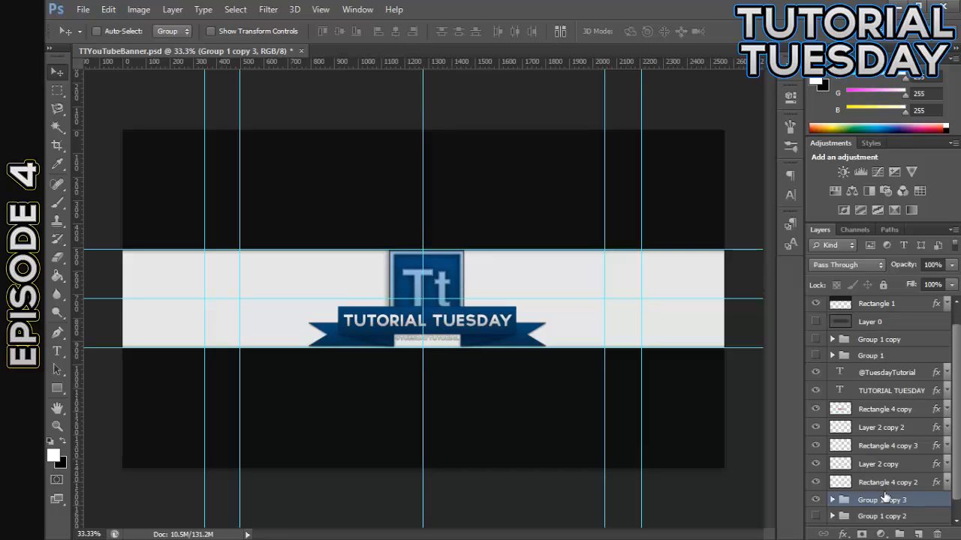
{"action": "key", "text": "Left"}
{"action": "key", "text": "Left"}
{"action": "key", "text": "Left"}
{"action": "key", "text": "Left"}
{"action": "key", "text": "Left"}
{"action": "key", "text": "Right"}
{"action": "key", "text": "Right"}
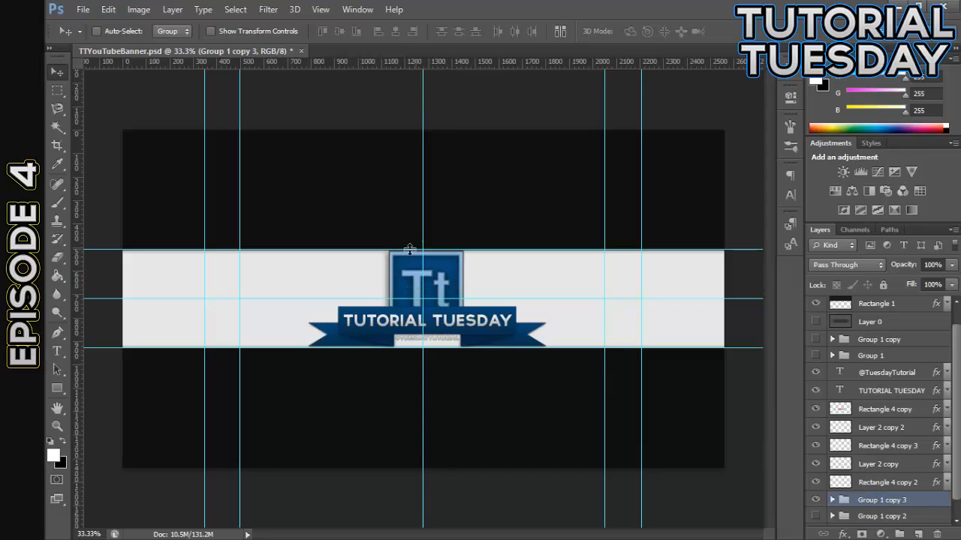
Select the logo group, ribbon and both text layers, nudge them left onto the vertical centre guide, and hide the guides
{"action": "left_click", "coordinate": [869, 373], "text": "shift"}
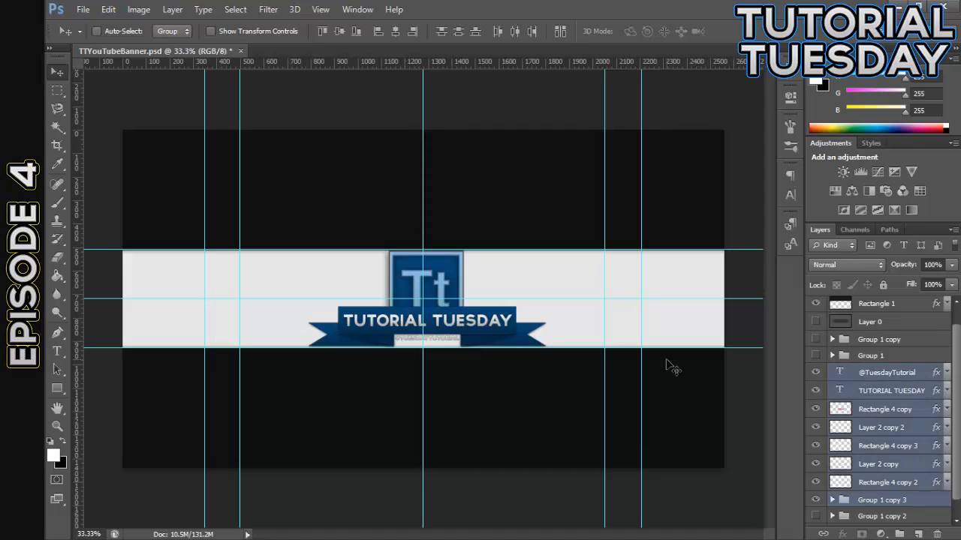
{"action": "left_click_drag", "start_coordinate": [667, 361], "coordinate": [666, 360]}
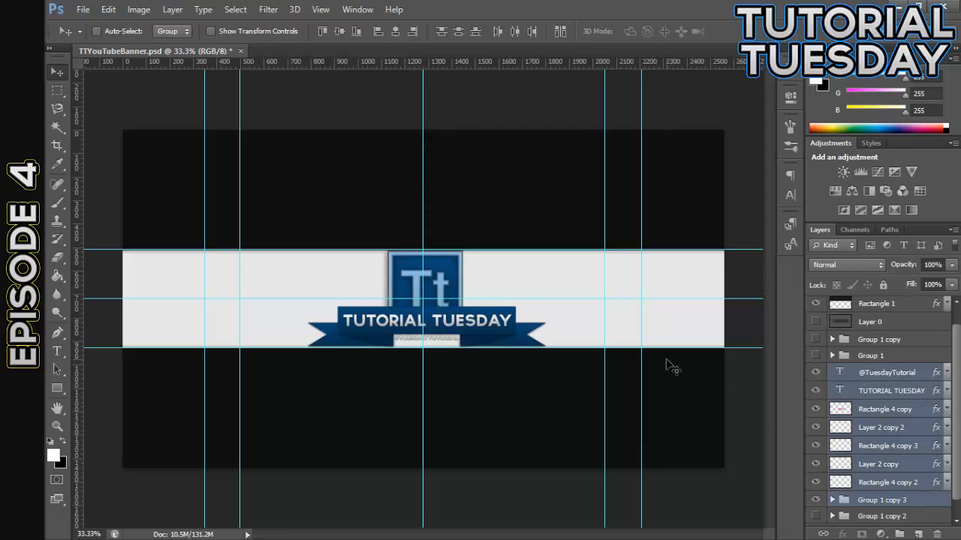
{"action": "key", "text": "shift+Left"}
{"action": "key", "text": "Right"}
{"action": "key", "text": "Right"}
{"action": "key", "text": "Right"}
{"action": "key", "text": "ctrl+semicolon"}
{"action": "key", "text": "ctrl+plus"}
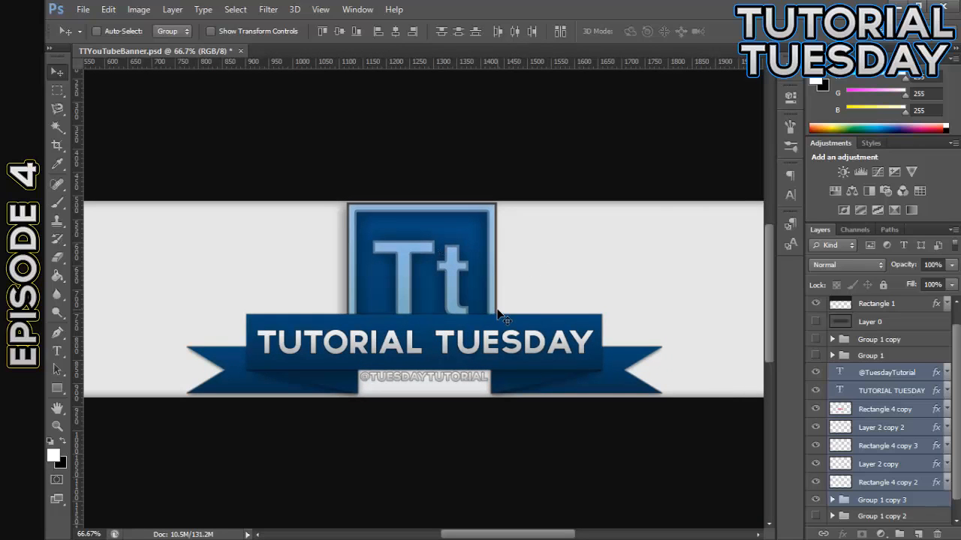
Add a new empty layer directly above Layer 1, beneath the logo groups in the layer stack
{"action": "key", "text": "ctrl+minus"}
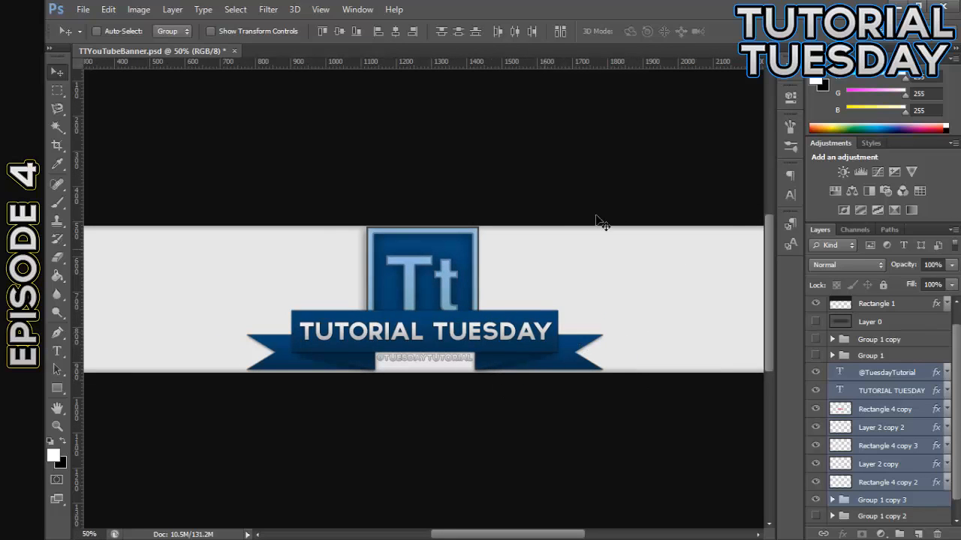
{"action": "scroll", "coordinate": [906, 473], "scroll_direction": "down", "scroll_amount": 1}
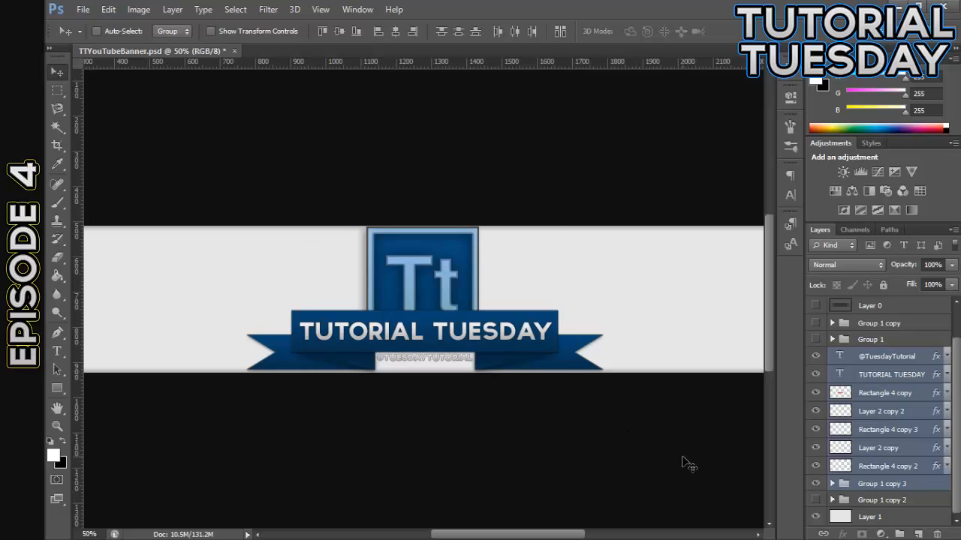
{"action": "key", "text": "ctrl+minus"}
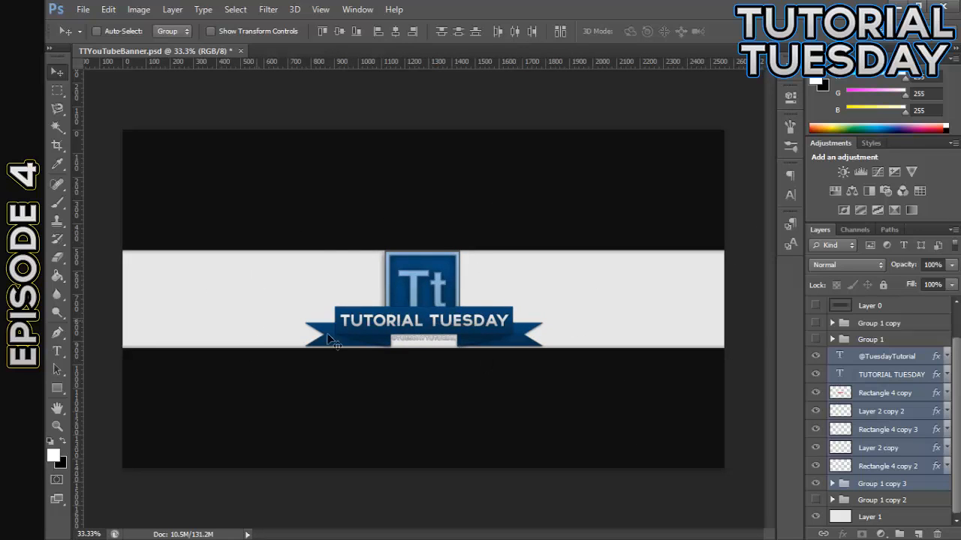
{"action": "left_click", "coordinate": [890, 500]}
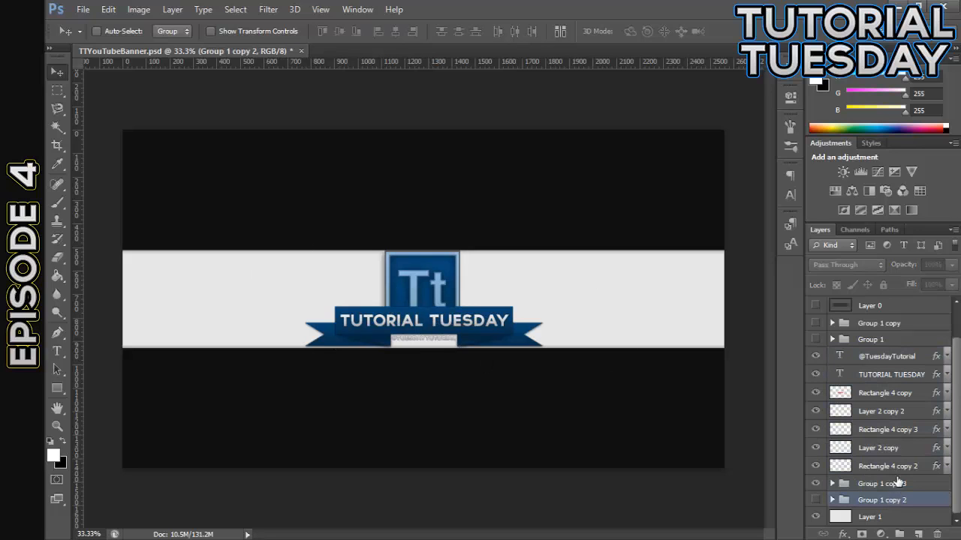
{"action": "left_click", "coordinate": [896, 517]}
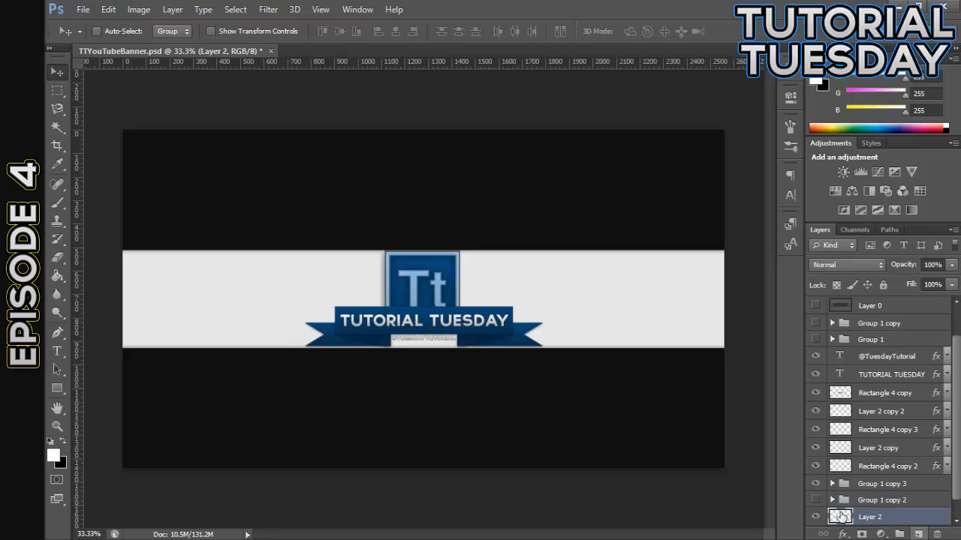
{"action": "left_click", "coordinate": [918, 535]}
{"action": "key", "text": "ctrl+plus"}
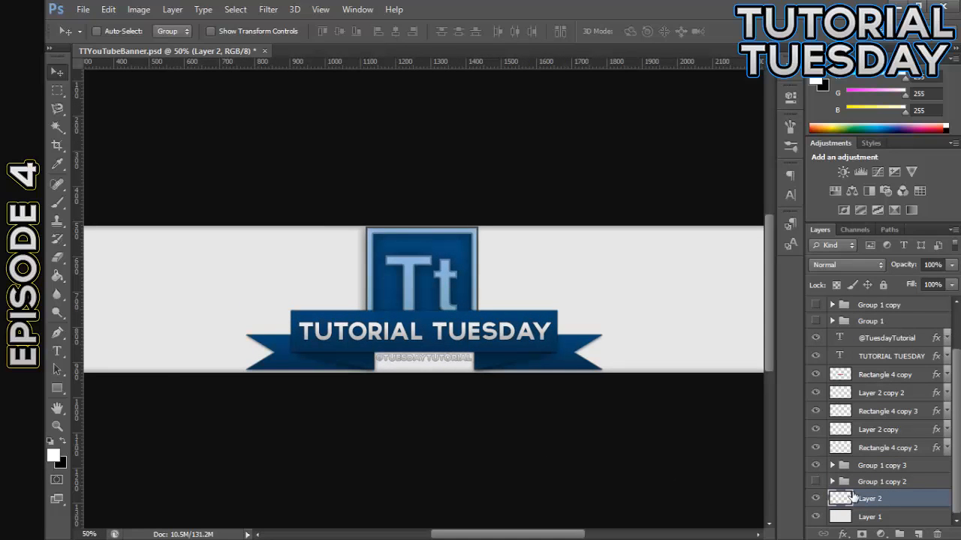
Draw a closed triangular path with the Pen tool along the strip's lower edge, tapering from the far left to a tip beneath the ribbon
{"action": "left_click", "coordinate": [57, 334]}
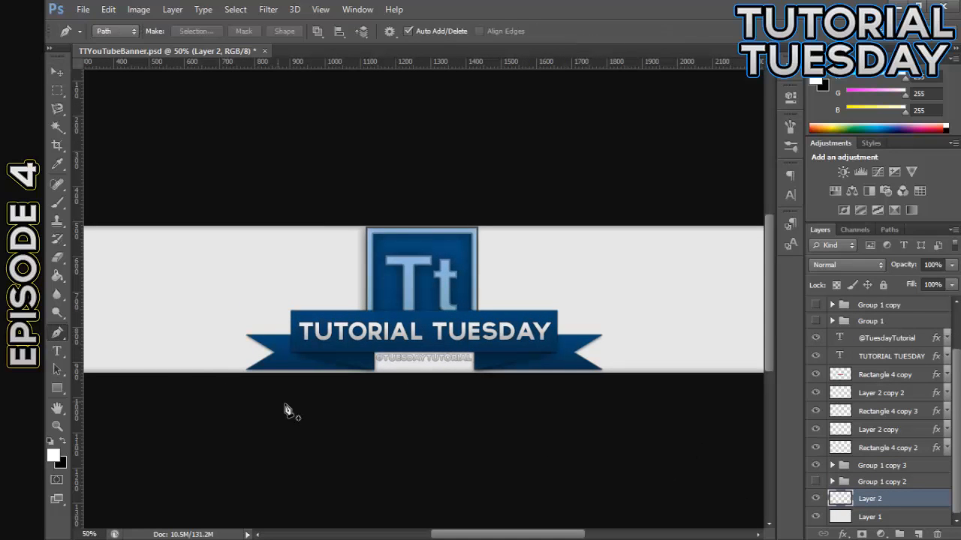
{"action": "key", "text": "ctrl+minus"}
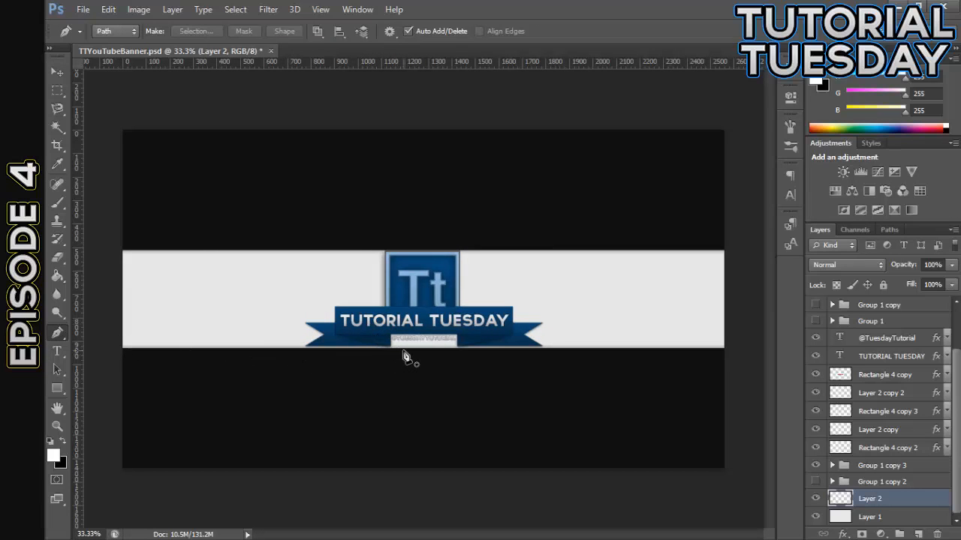
{"action": "left_click", "coordinate": [403, 348]}
{"action": "left_click", "coordinate": [170, 348]}
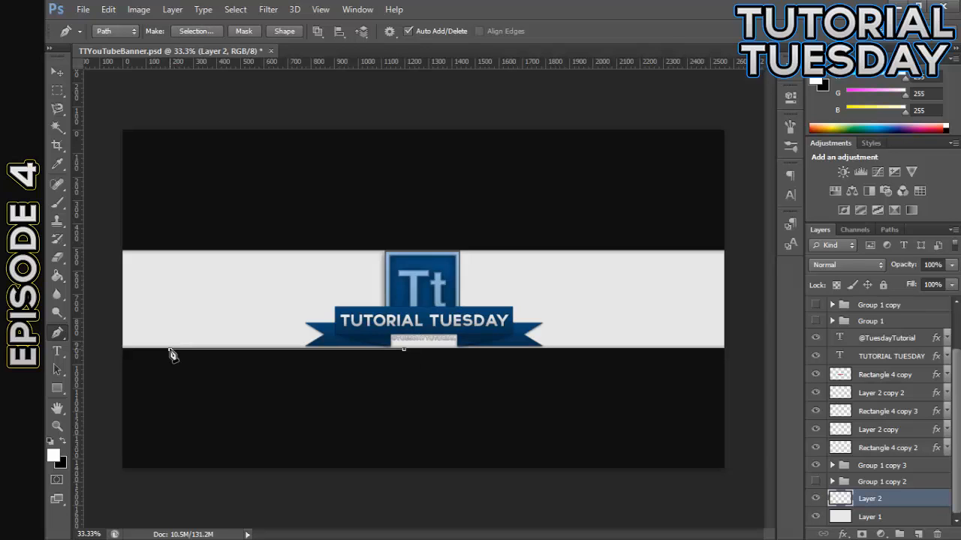
{"action": "left_click", "coordinate": [170, 305]}
{"action": "left_click", "coordinate": [403, 348]}
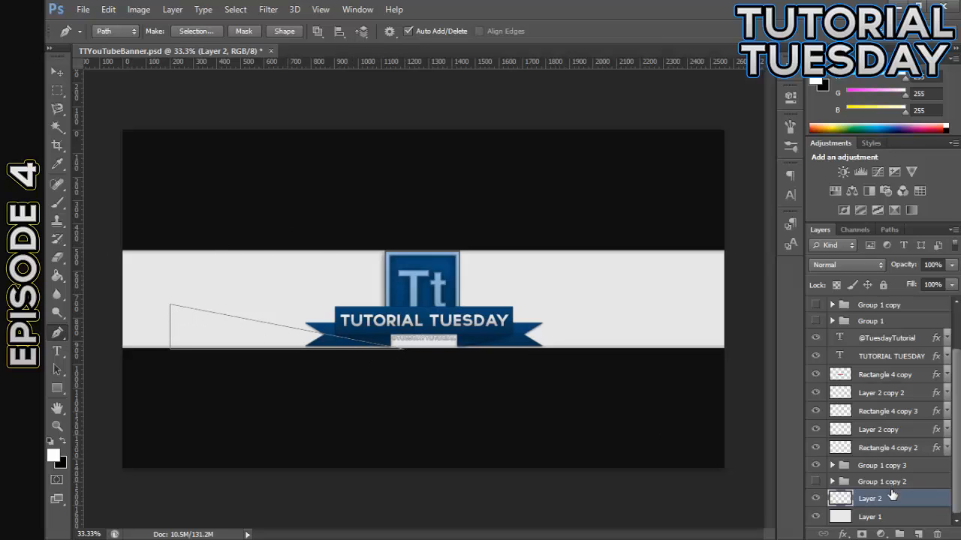
Make black the foreground colour, fill the triangular path with it at 100% opacity on Layer 2, and delete the path
{"action": "left_click", "coordinate": [67, 438]}
{"action": "right_click", "coordinate": [273, 345]}
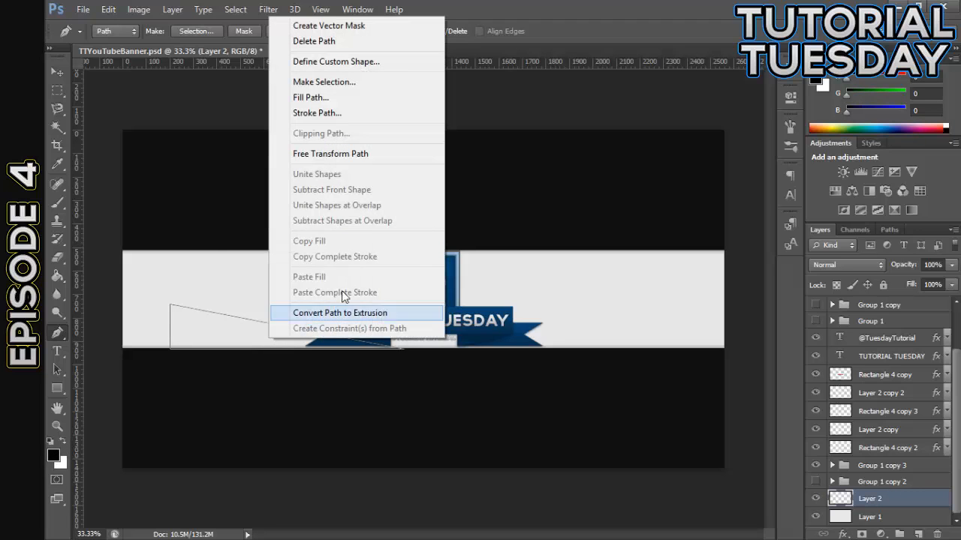
{"action": "left_click", "coordinate": [349, 98]}
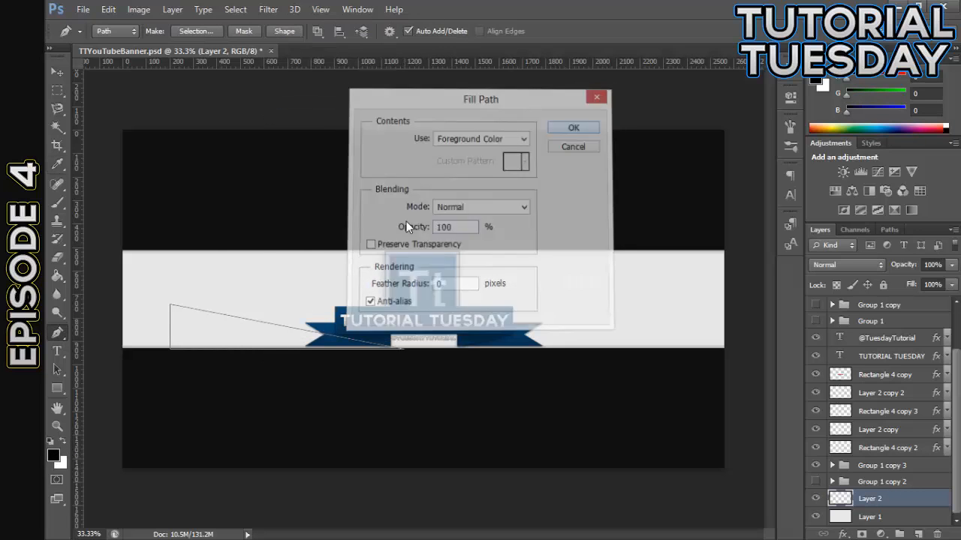
{"action": "key", "text": "Return"}
{"action": "right_click", "coordinate": [294, 240]}
{"action": "left_click", "coordinate": [341, 247]}
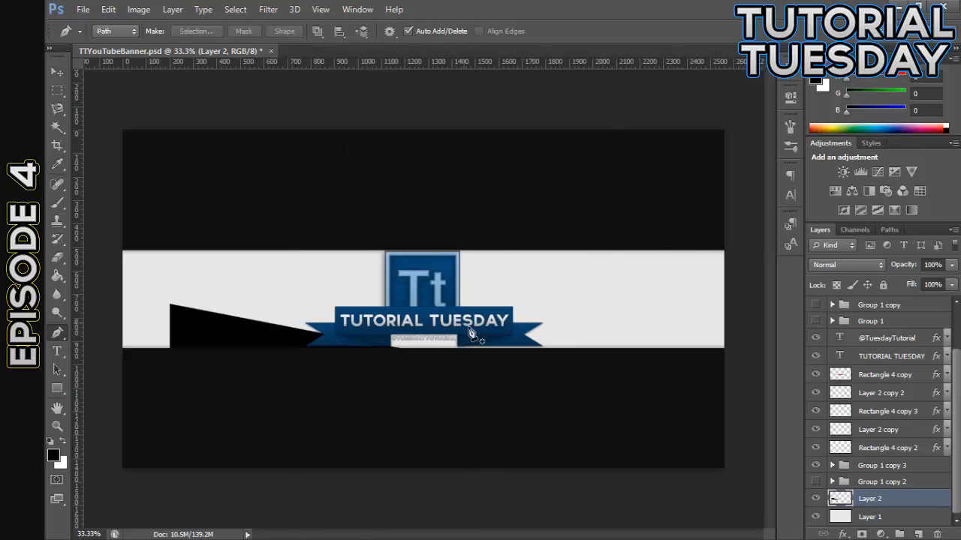
{"action": "left_click", "coordinate": [918, 534]}
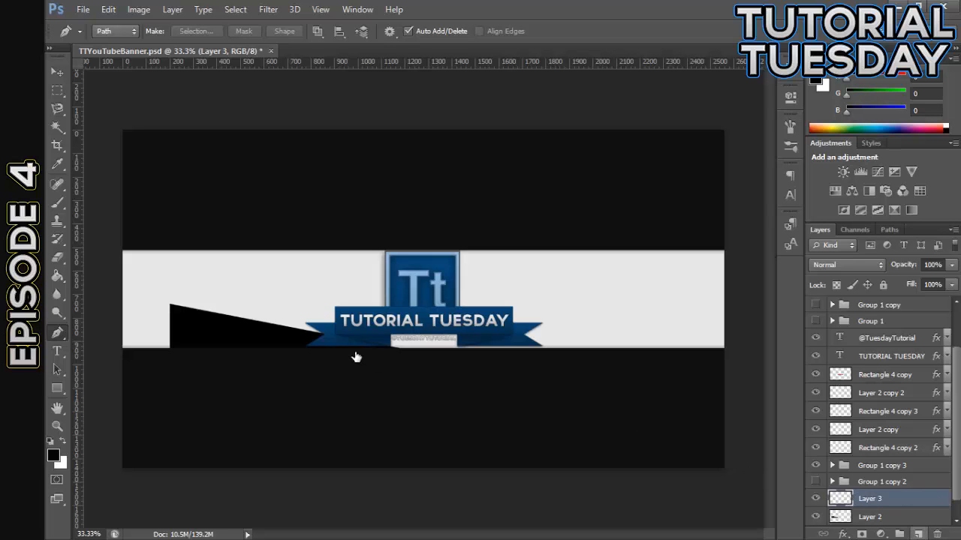
{"action": "key", "text": "ctrl+plus"}
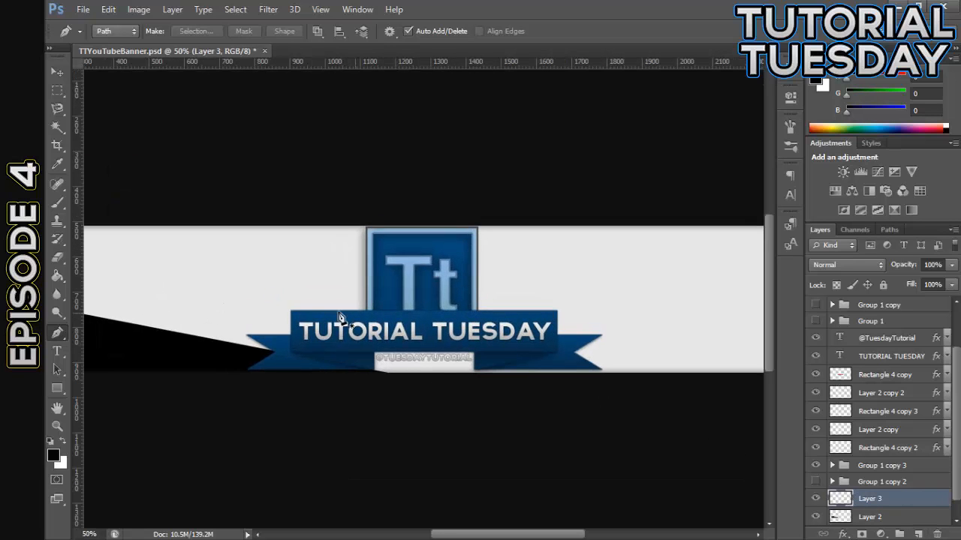
{"action": "left_click", "coordinate": [58, 72]}
{"action": "left_click_drag", "start_coordinate": [899, 502], "coordinate": [903, 341]}
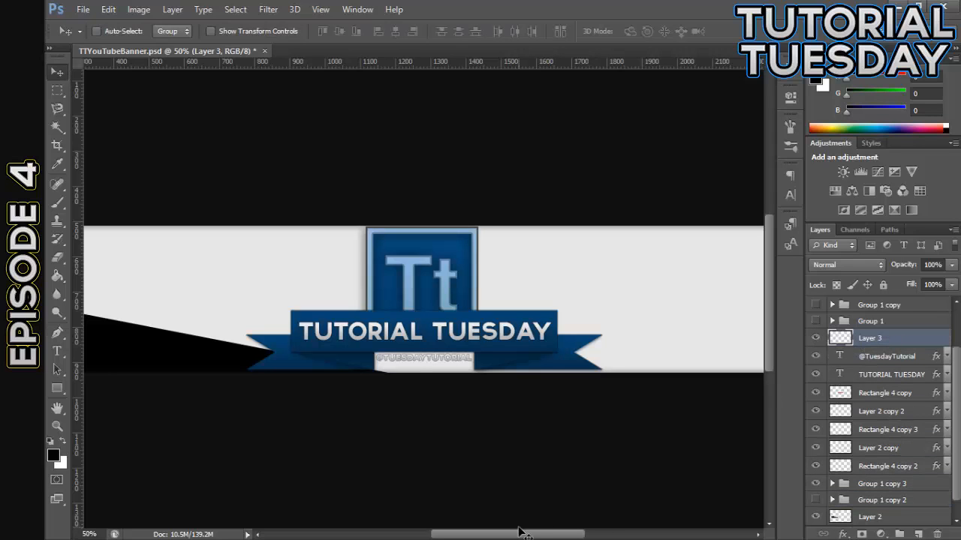
{"action": "left_click_drag", "start_coordinate": [535, 535], "coordinate": [502, 535]}
{"action": "scroll", "coordinate": [892, 364], "scroll_direction": "up", "scroll_amount": 3}
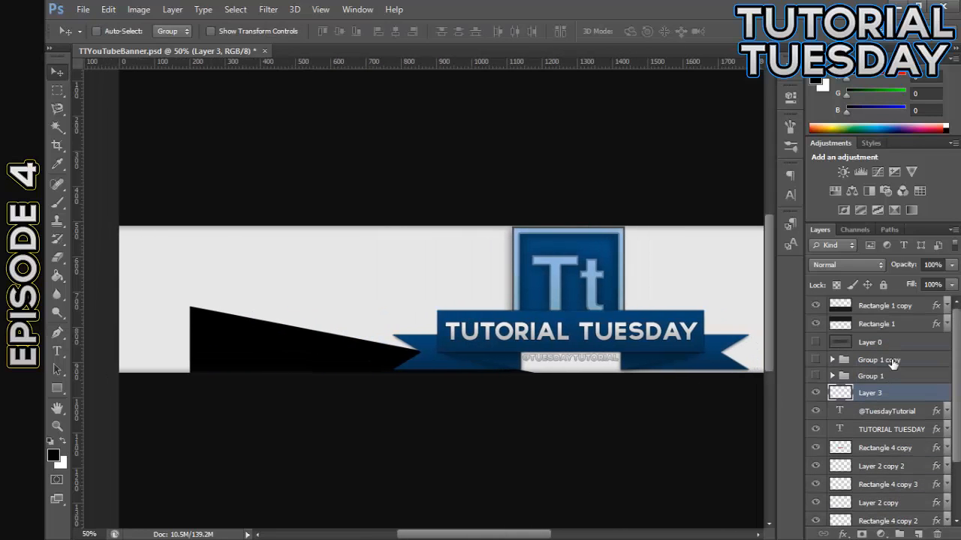
{"action": "scroll", "coordinate": [886, 394], "scroll_direction": "down", "scroll_amount": 2}
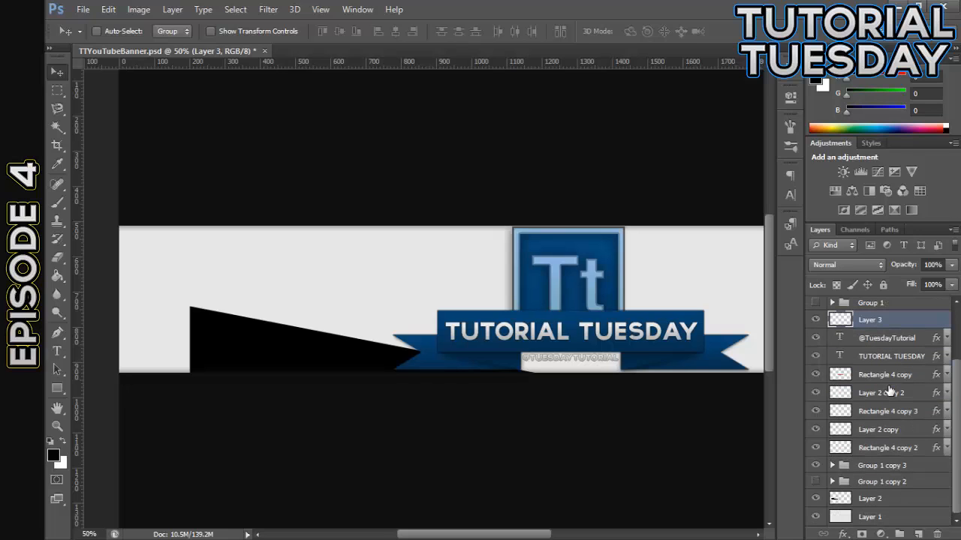
{"action": "left_click_drag", "start_coordinate": [887, 499], "coordinate": [878, 330]}
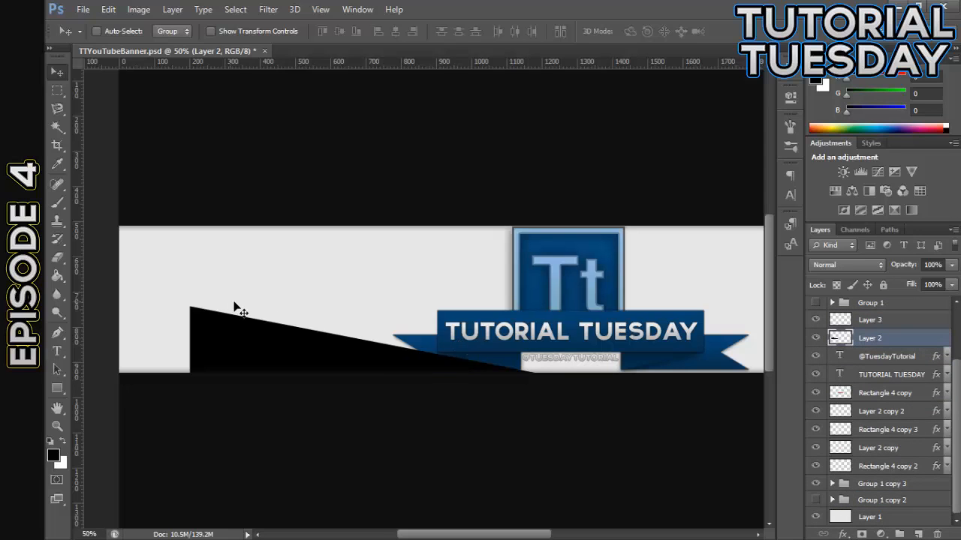
{"action": "left_click", "coordinate": [918, 533]}
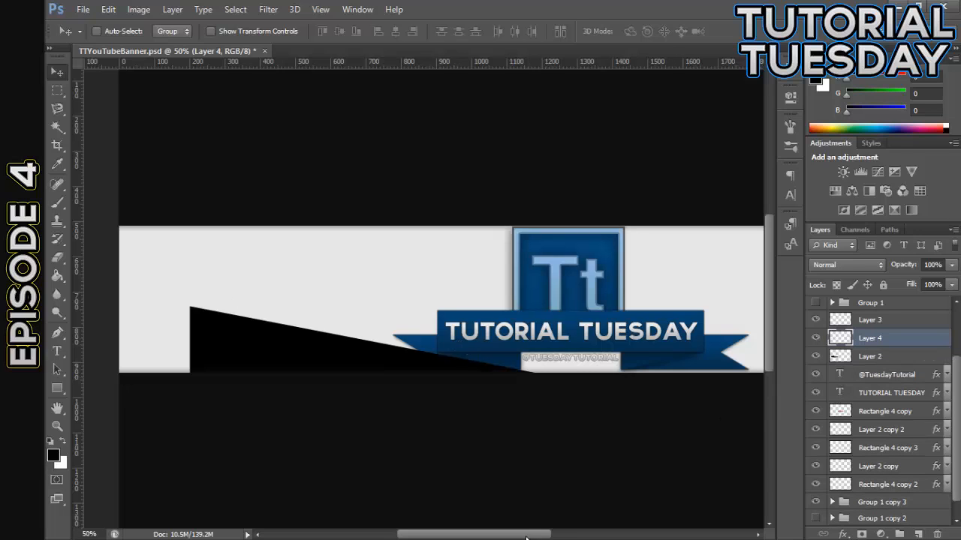
{"action": "scroll", "coordinate": [578, 517], "scroll_direction": "right", "scroll_amount": 2}
{"action": "key", "text": "Delete"}
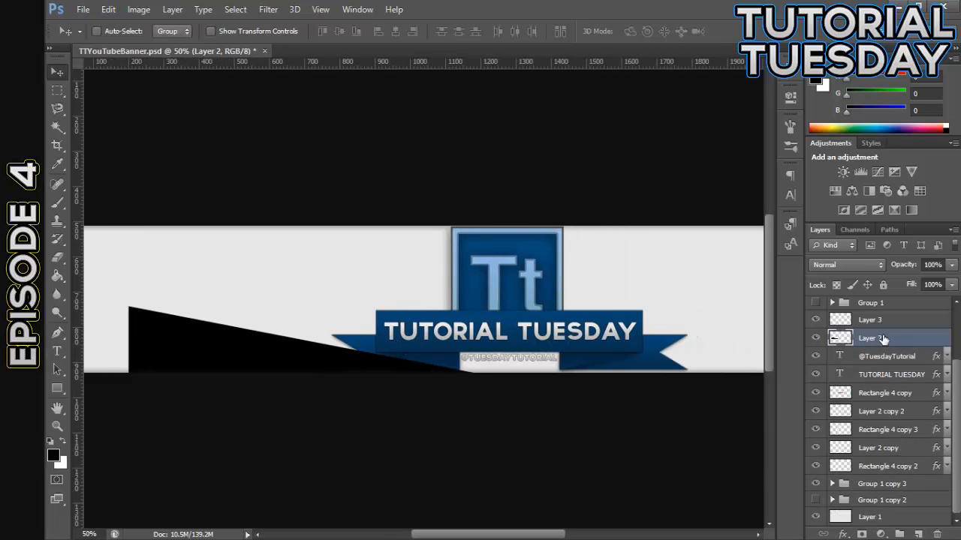
On Layer 3, draw a second closed triangular path along the black wedge's upper edge, sharing its tip and rising near the strip's top
{"action": "left_click", "coordinate": [895, 328]}
{"action": "left_click", "coordinate": [57, 332]}
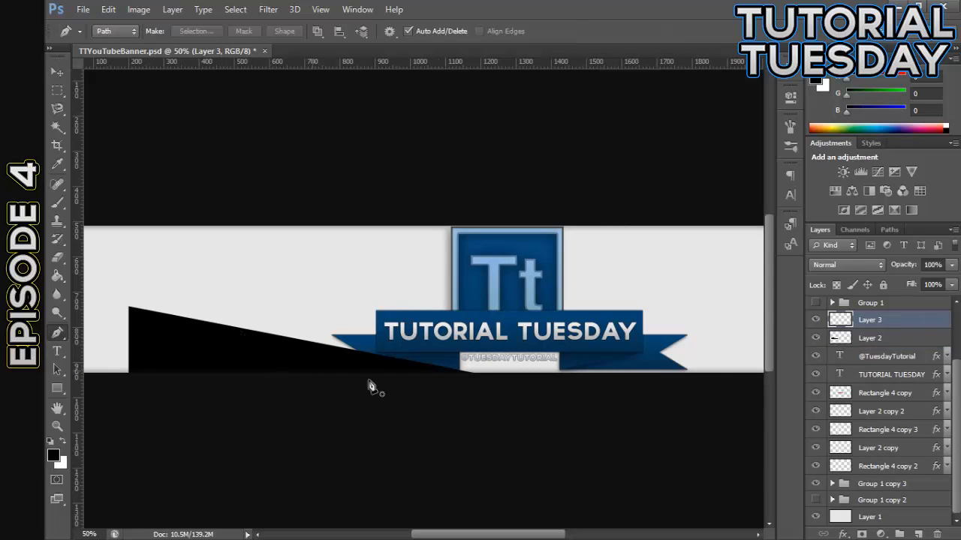
{"action": "left_click", "coordinate": [474, 373]}
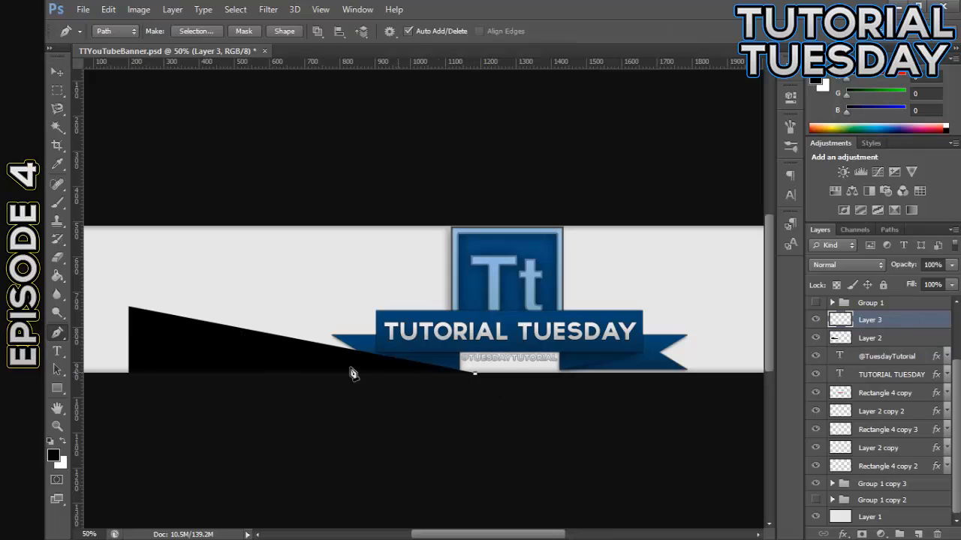
{"action": "left_click", "coordinate": [129, 307]}
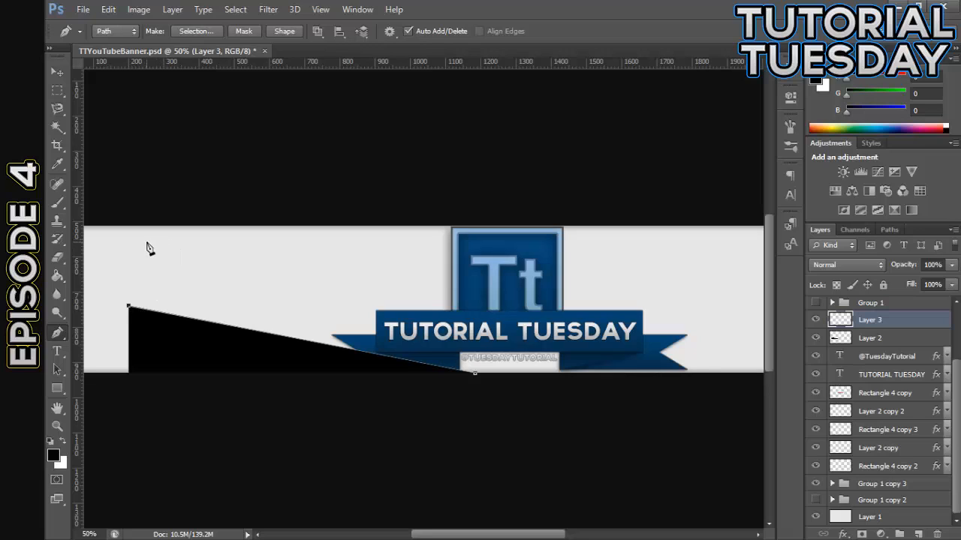
{"action": "left_click", "coordinate": [474, 374]}
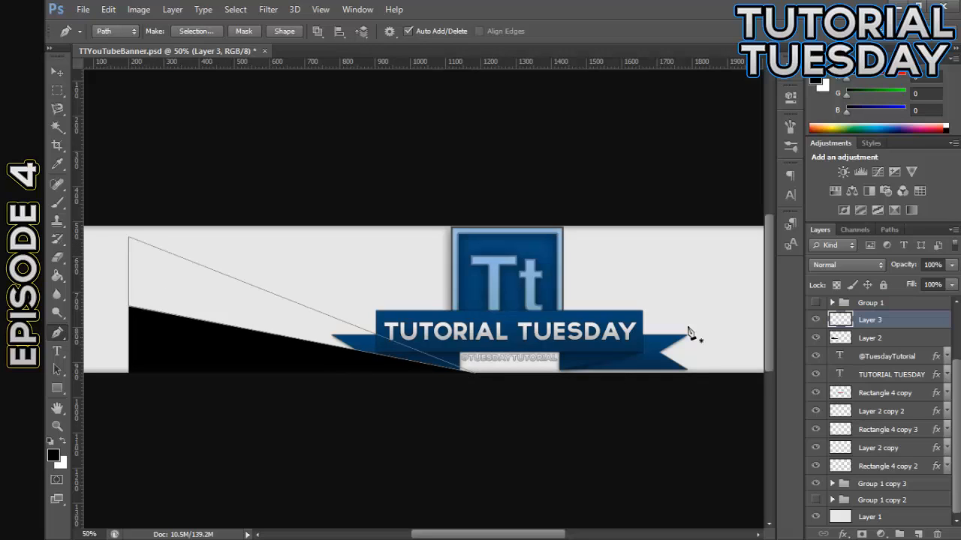
Fill the second triangular path with the black foreground colour, delete the path, and add a new layer above Layer 3
{"action": "right_click", "coordinate": [279, 296]}
{"action": "left_click", "coordinate": [322, 298]}
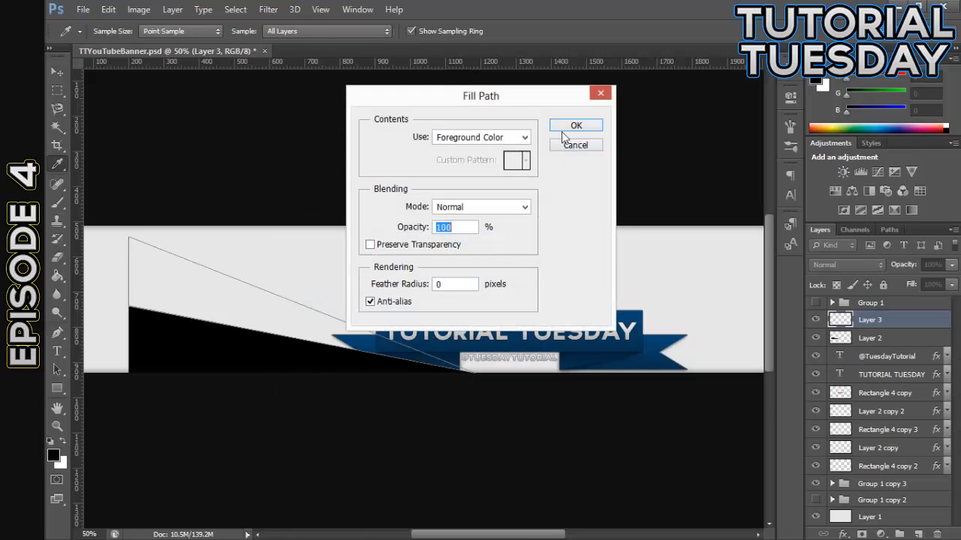
{"action": "left_click", "coordinate": [576, 125]}
{"action": "right_click", "coordinate": [288, 246]}
{"action": "left_click", "coordinate": [377, 250]}
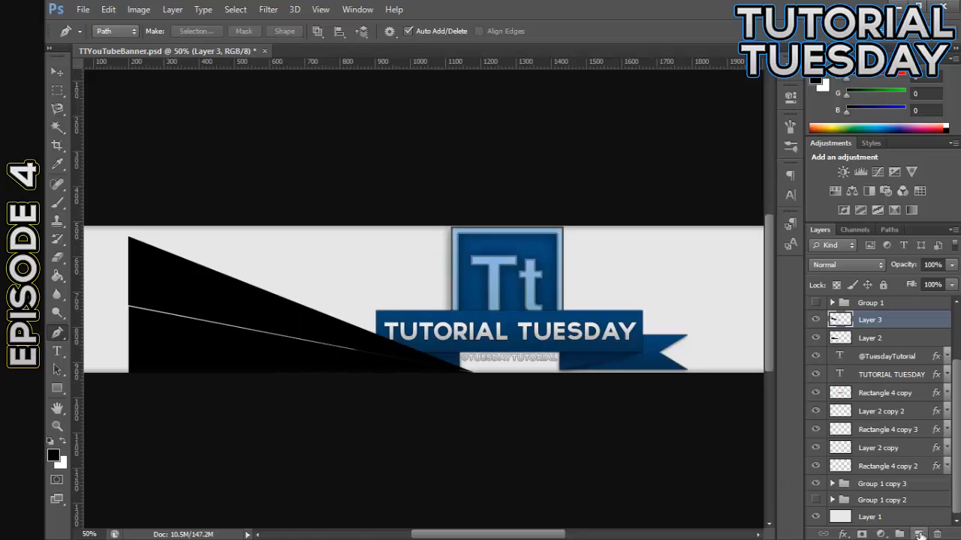
{"action": "left_click", "coordinate": [919, 534]}
{"action": "left_click", "coordinate": [472, 371]}
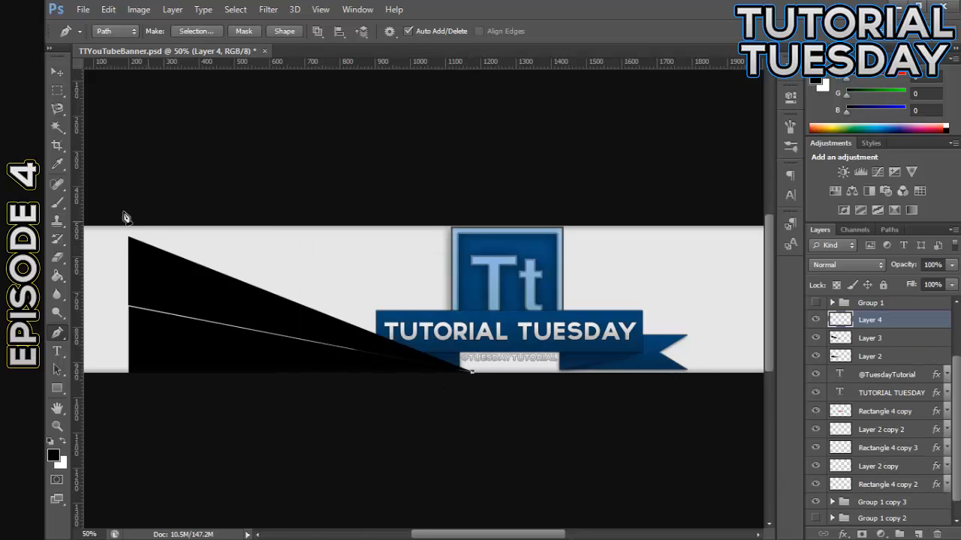
{"action": "left_click", "coordinate": [128, 237]}
{"action": "right_click", "coordinate": [186, 196]}
{"action": "left_click", "coordinate": [227, 217]}
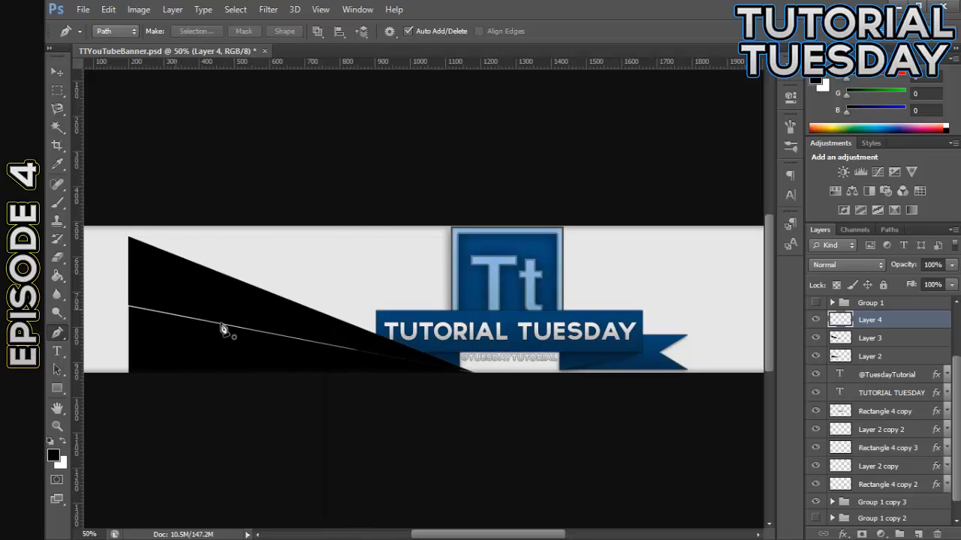
Duplicate the second wedge on Layer 3 and move the copy straight up above the original
{"action": "left_click", "coordinate": [59, 73]}
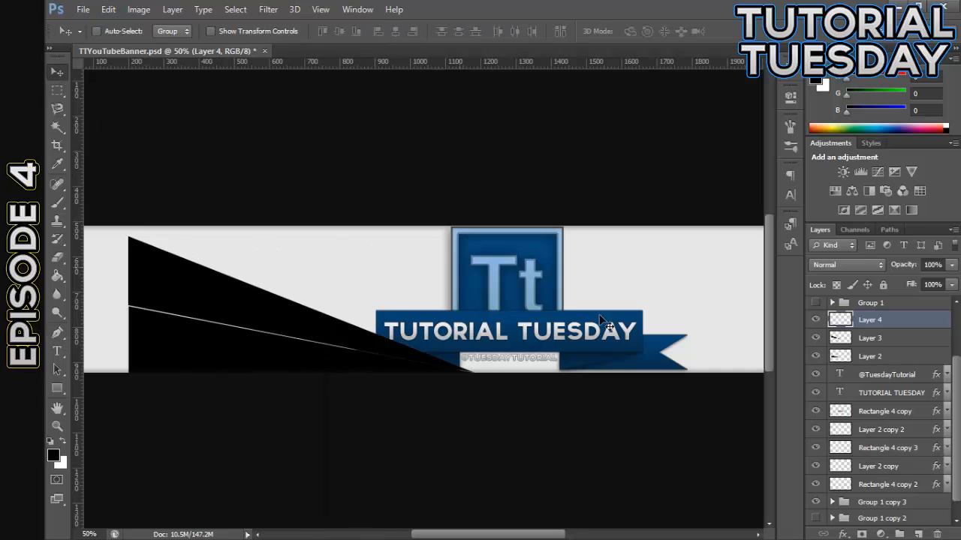
{"action": "left_click", "coordinate": [867, 339]}
{"action": "key", "text": "ctrl+j"}
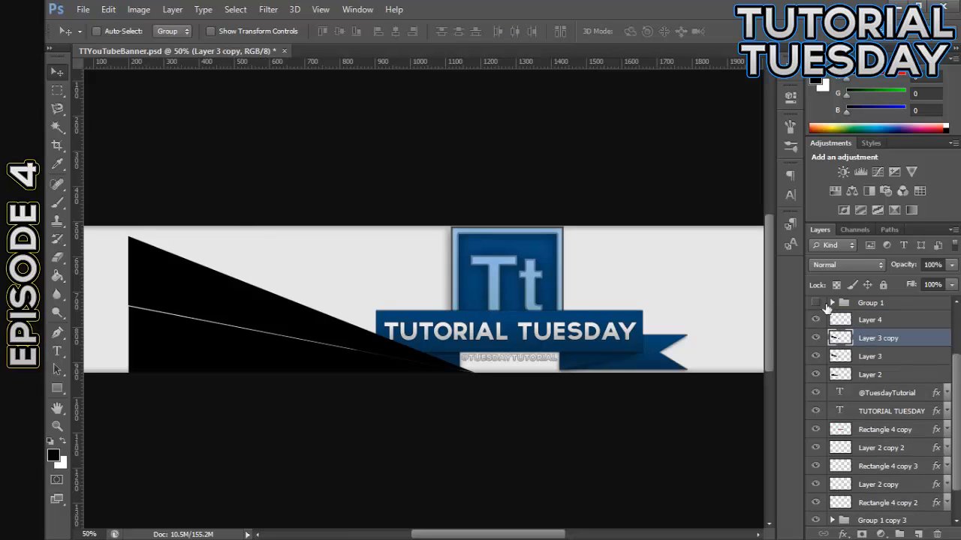
{"action": "left_click_drag", "start_coordinate": [263, 280], "coordinate": [278, 242]}
Rotate the wedge copy about 10.57° and align it along the second wedge's upper edge with a thin gap, apply the transformation, and select Layer 4
{"action": "key", "text": "ctrl+t"}
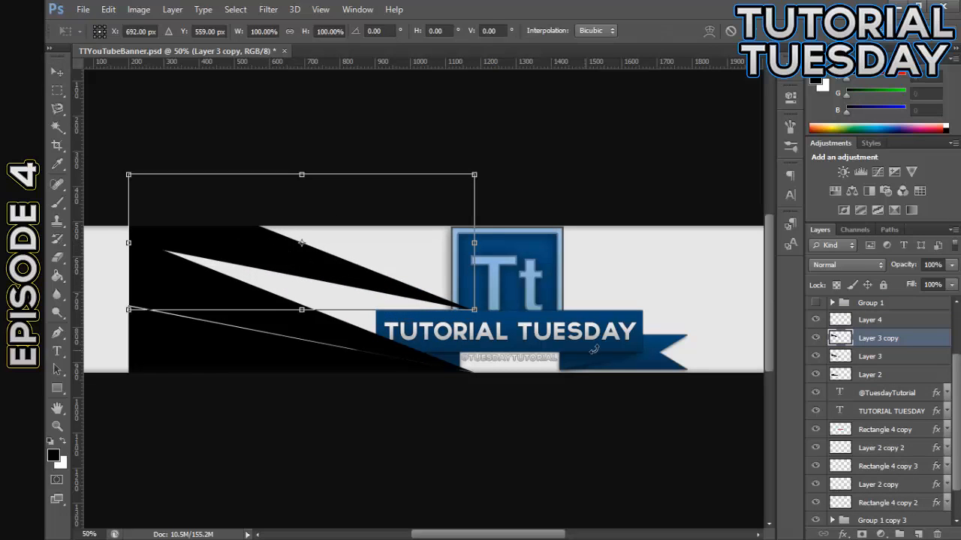
{"action": "left_click_drag", "start_coordinate": [582, 351], "coordinate": [532, 391]}
{"action": "left_click_drag", "start_coordinate": [365, 275], "coordinate": [378, 307]}
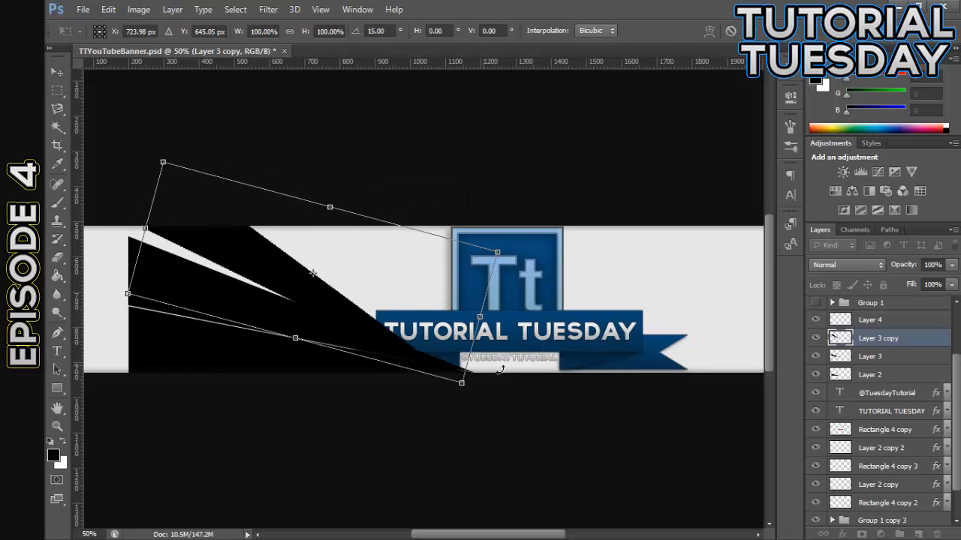
{"action": "left_click_drag", "start_coordinate": [500, 369], "coordinate": [510, 352]}
{"action": "left_click_drag", "start_coordinate": [402, 339], "coordinate": [397, 329]}
{"action": "left_click_drag", "start_coordinate": [503, 358], "coordinate": [500, 361]}
{"action": "left_click_drag", "start_coordinate": [402, 327], "coordinate": [411, 335]}
{"action": "left_click", "coordinate": [57, 71]}
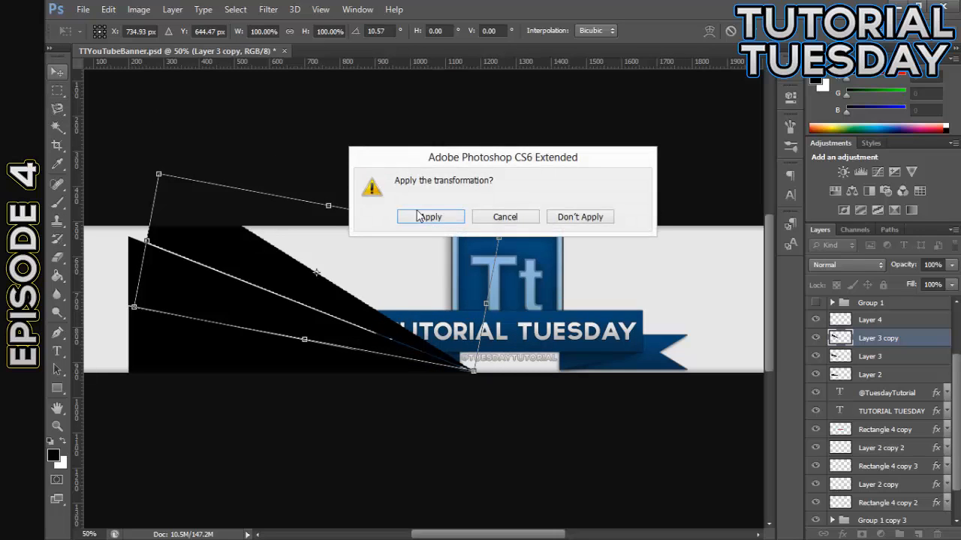
{"action": "left_click", "coordinate": [427, 217]}
{"action": "left_click", "coordinate": [897, 321]}
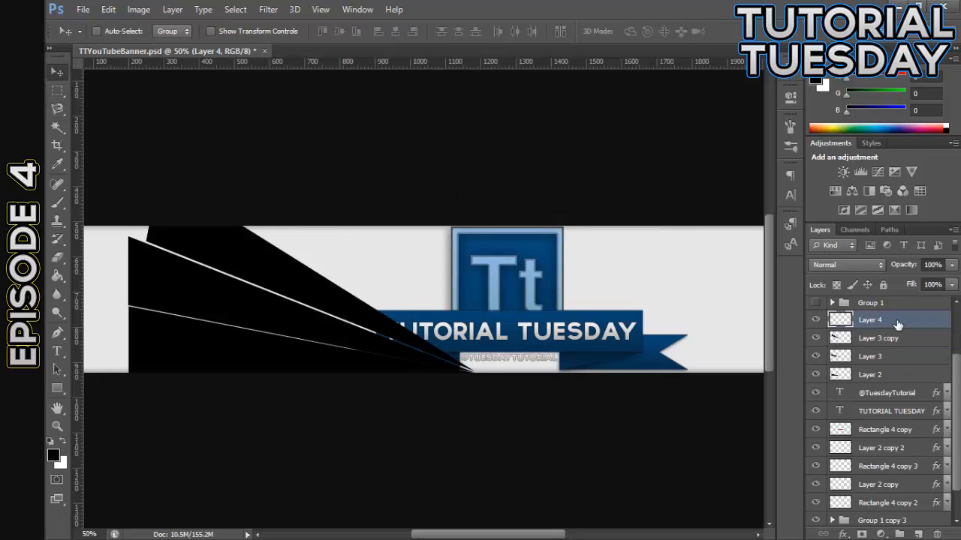
Merge the empty Layer 4 down and add a fourth wedge by rotating a copy of the third about 11.17° along its upper edge
{"action": "key", "text": "ctrl+e"}
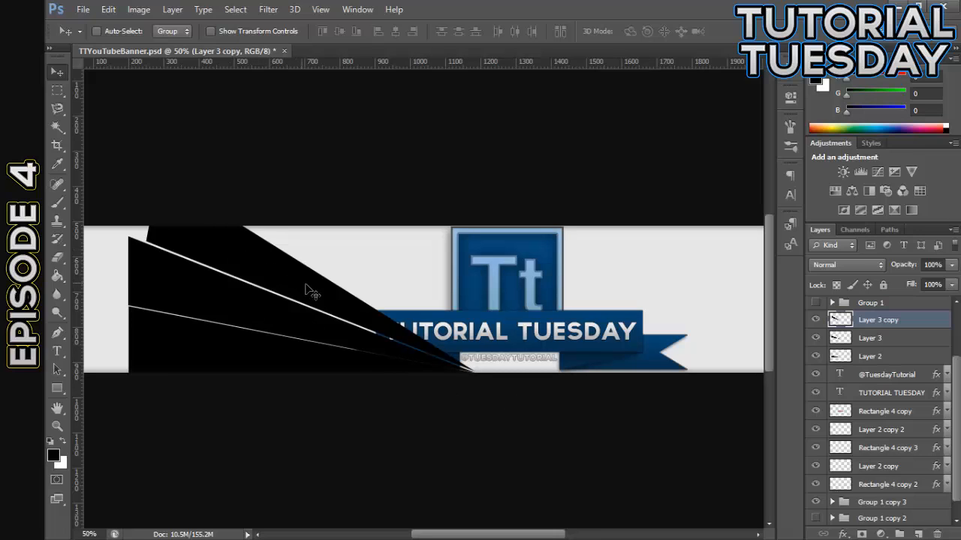
{"action": "key", "text": "ctrl+j"}
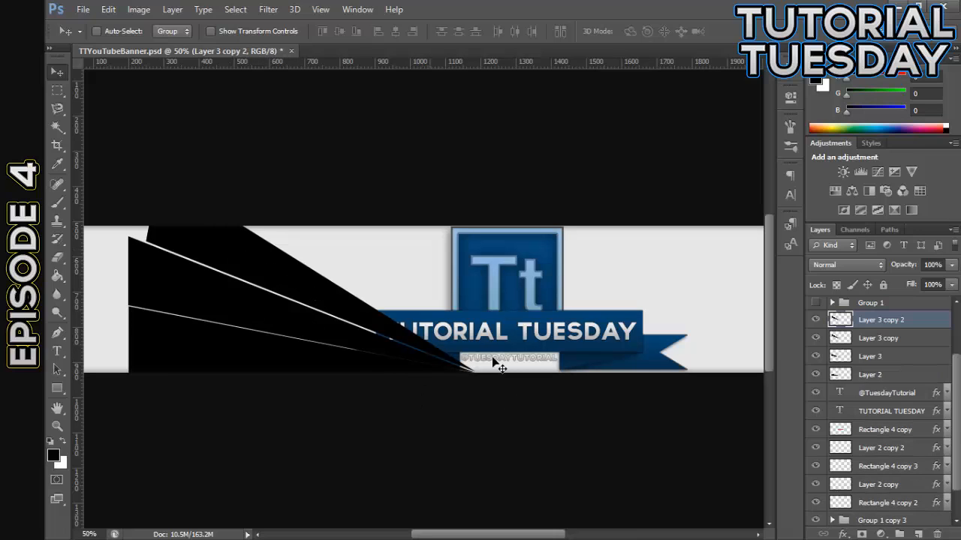
{"action": "key", "text": "ctrl+t"}
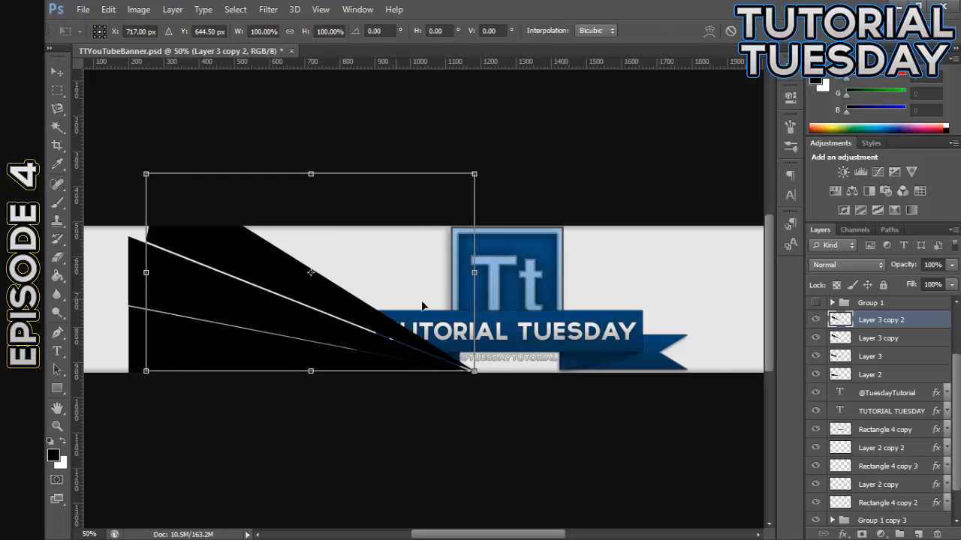
{"action": "left_click_drag", "start_coordinate": [422, 306], "coordinate": [461, 308]}
{"action": "left_click_drag", "start_coordinate": [596, 375], "coordinate": [553, 394]}
{"action": "left_click_drag", "start_coordinate": [434, 371], "coordinate": [423, 344]}
{"action": "left_click_drag", "start_coordinate": [534, 380], "coordinate": [526, 397]}
{"action": "left_click_drag", "start_coordinate": [452, 342], "coordinate": [452, 338]}
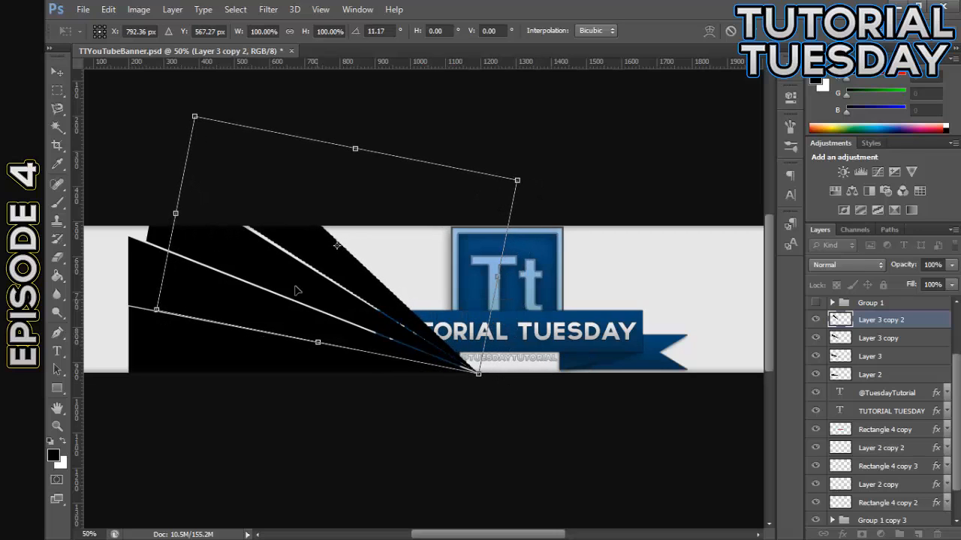
{"action": "left_click", "coordinate": [67, 72]}
{"action": "left_click", "coordinate": [429, 217]}
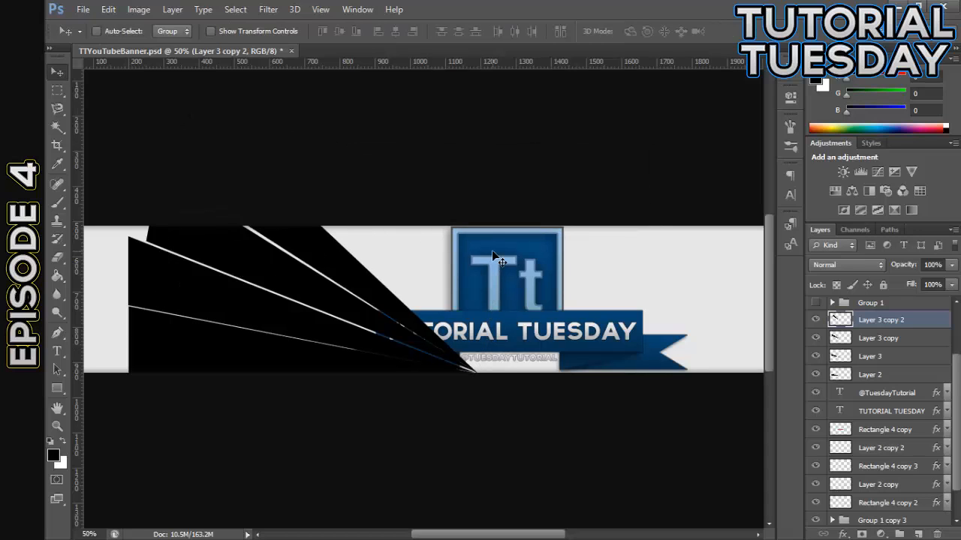
Nudge the fourth wedge slightly up to widen the gap between it and the wedge below
{"action": "key", "text": "Up"}
{"action": "key", "text": "Up"}
{"action": "key", "text": "Down"}
{"action": "key", "text": "Up"}
{"action": "key", "text": "Up"}
{"action": "key", "text": "Down"}
Duplicate the fourth wedge, rotate the copy about 12.01°, and align it along the original's upper edge with a gap between them
{"action": "key", "text": "ctrl+j"}
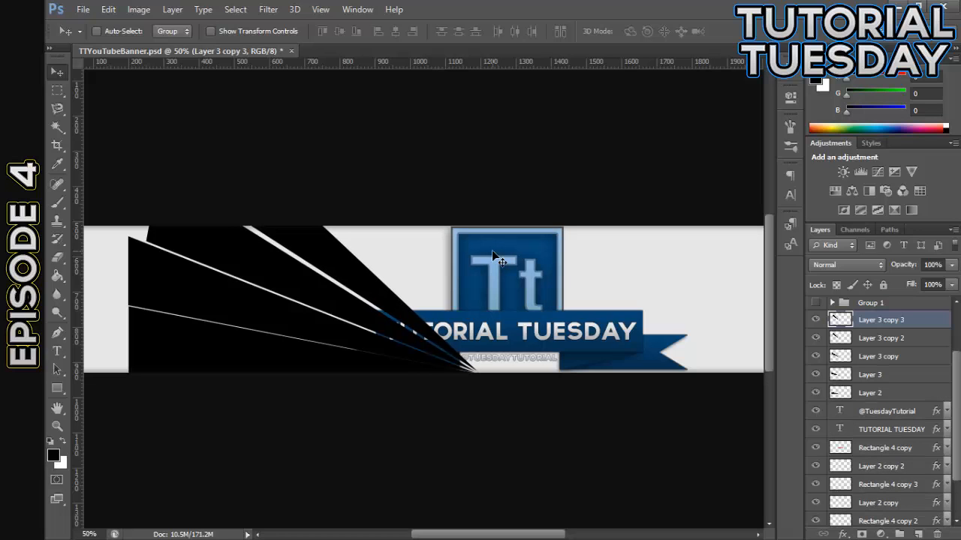
{"action": "key", "text": "ctrl+t"}
{"action": "left_click_drag", "start_coordinate": [516, 343], "coordinate": [426, 321]}
{"action": "left_click_drag", "start_coordinate": [547, 339], "coordinate": [545, 340]}
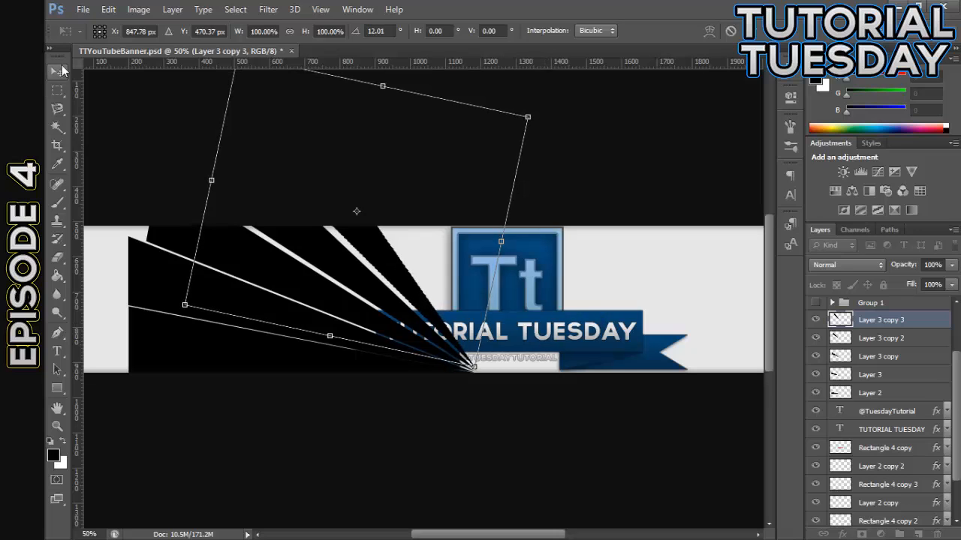
{"action": "left_click", "coordinate": [57, 71]}
{"action": "left_click", "coordinate": [428, 217]}
{"action": "left_click_drag", "start_coordinate": [455, 316], "coordinate": [461, 322]}
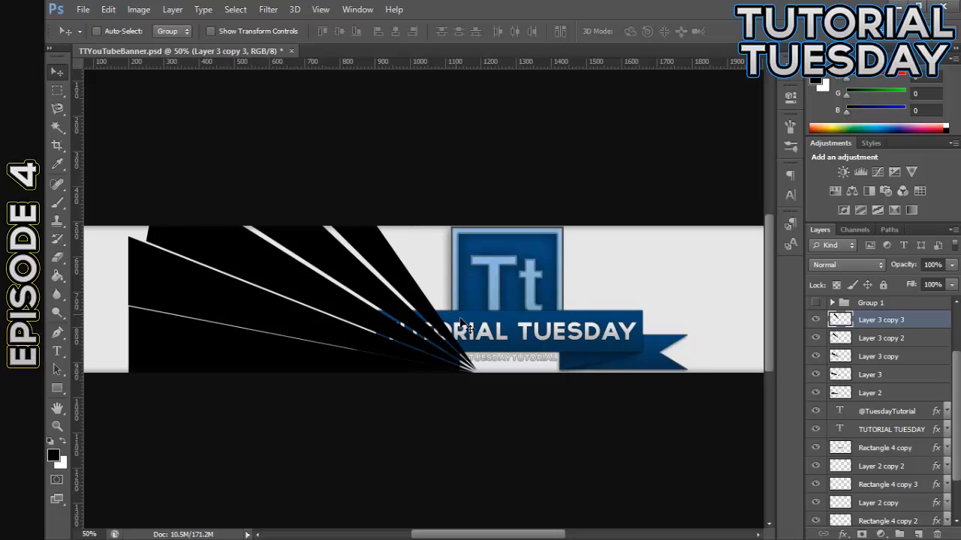
Nudge the wedge on Layer 3 copy closer to the Layer 3 wedge to leave only a hairline gap
{"action": "key", "text": "ctrl+plus"}
{"action": "key", "text": "ctrl+plus"}
{"action": "scroll", "coordinate": [568, 385], "scroll_direction": "down", "scroll_amount": 2}
{"action": "left_click", "coordinate": [875, 363]}
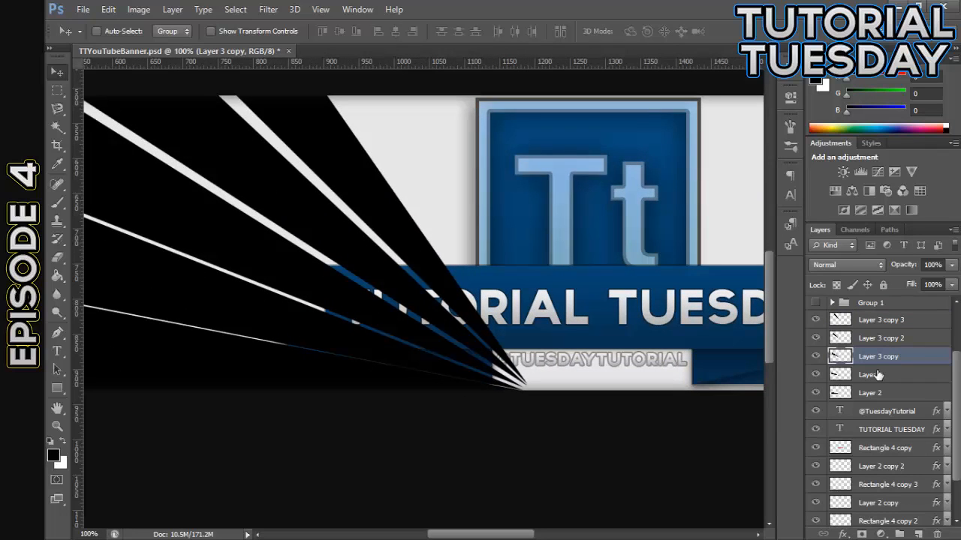
{"action": "left_click", "coordinate": [878, 374]}
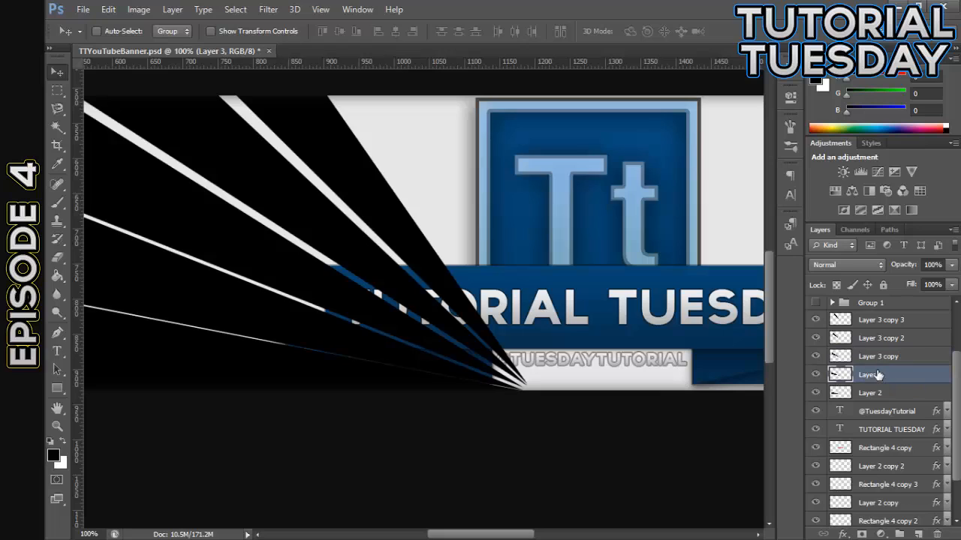
{"action": "left_click", "coordinate": [873, 364]}
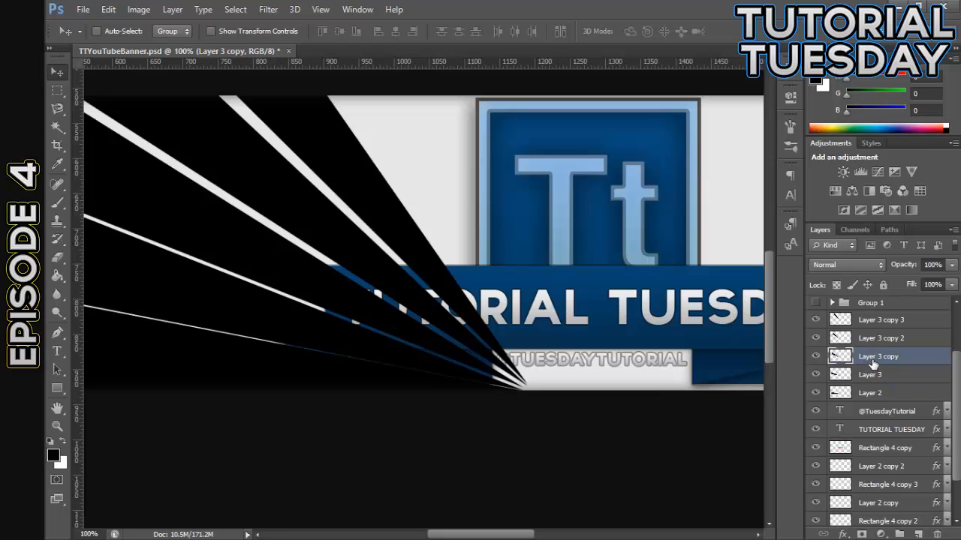
{"action": "key", "text": "Up"}
{"action": "key", "text": "Down"}
{"action": "key", "text": "Down"}
{"action": "key", "text": "Down"}
{"action": "key", "text": "Down"}
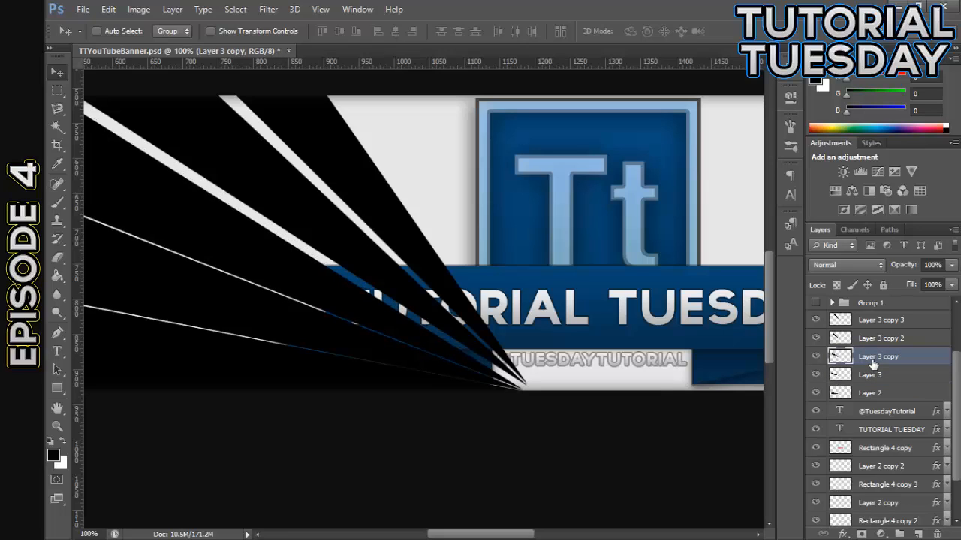
Nudge the wedges on Layer 3 copy 2 and Layer 3 copy 3 left until their tips meet the fan's shared point
{"action": "left_click", "coordinate": [884, 348]}
{"action": "key", "text": "Up"}
{"action": "key", "text": "Up"}
{"action": "key", "text": "Up"}
{"action": "key", "text": "Up"}
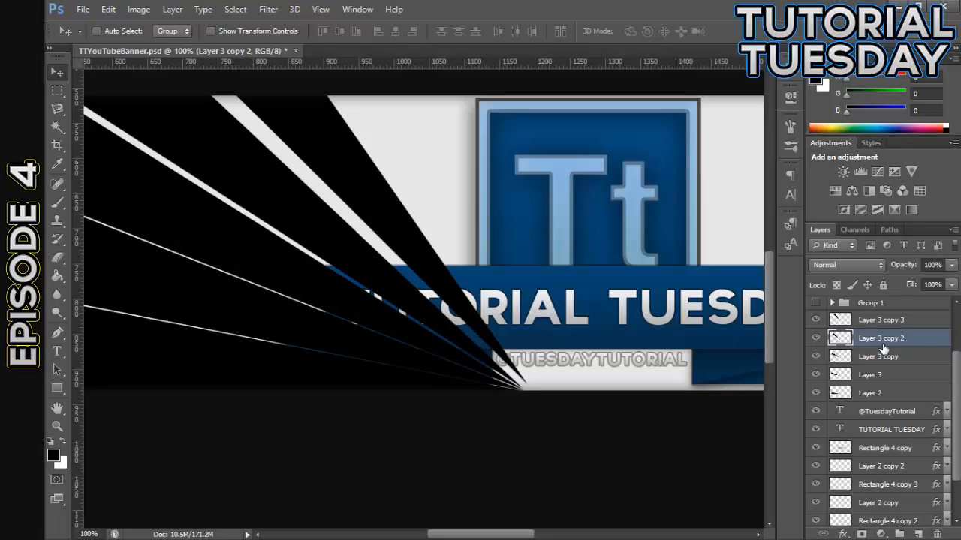
{"action": "left_click", "coordinate": [897, 321]}
{"action": "key", "text": "Up"}
{"action": "key", "text": "Up"}
{"action": "key", "text": "Up"}
{"action": "key", "text": "Up"}
{"action": "key", "text": "Up"}
{"action": "key", "text": "Up"}
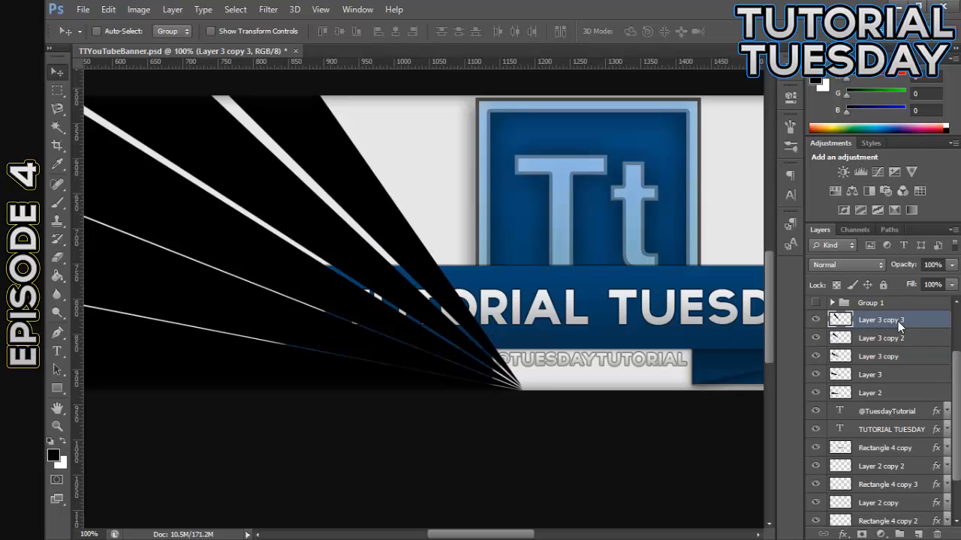
Duplicate the wedge on Layer 3 copy 3, rotate the copy about 11.52°, and align it beside the original with its tip at the shared point
{"action": "key", "text": "ctrl+j"}
{"action": "key", "text": "ctrl+t"}
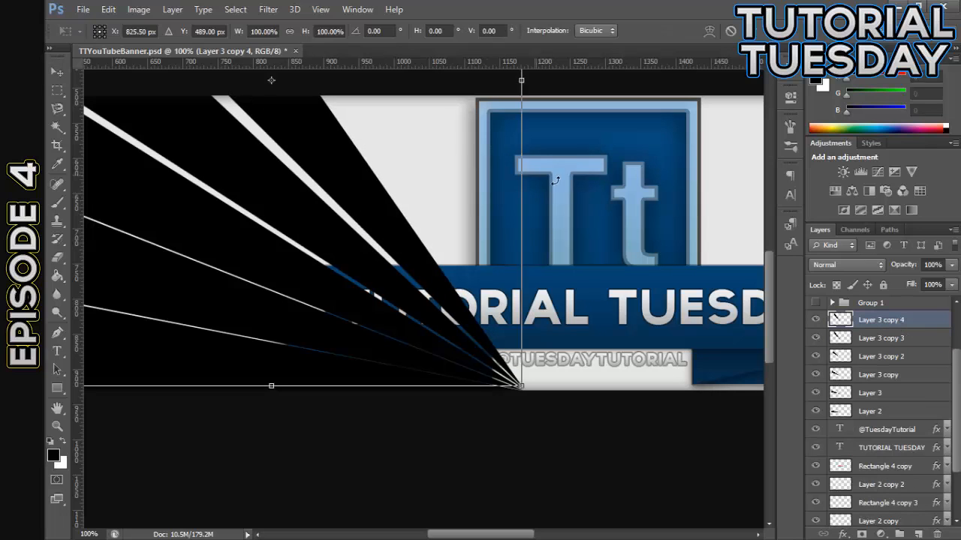
{"action": "left_click_drag", "start_coordinate": [608, 361], "coordinate": [553, 420]}
{"action": "left_click_drag", "start_coordinate": [342, 347], "coordinate": [407, 301]}
{"action": "left_click", "coordinate": [57, 71]}
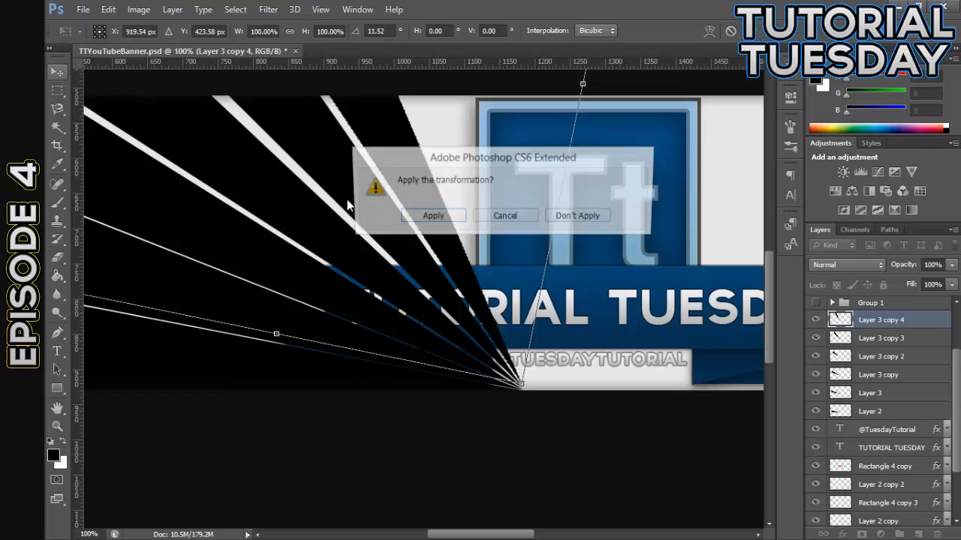
{"action": "left_click", "coordinate": [430, 218]}
Duplicate the wedge on Layer 3 copy 4, rotate the copy about 12.34°, and position it beside the original at the logo's left edge
{"action": "key", "text": "ctrl+j"}
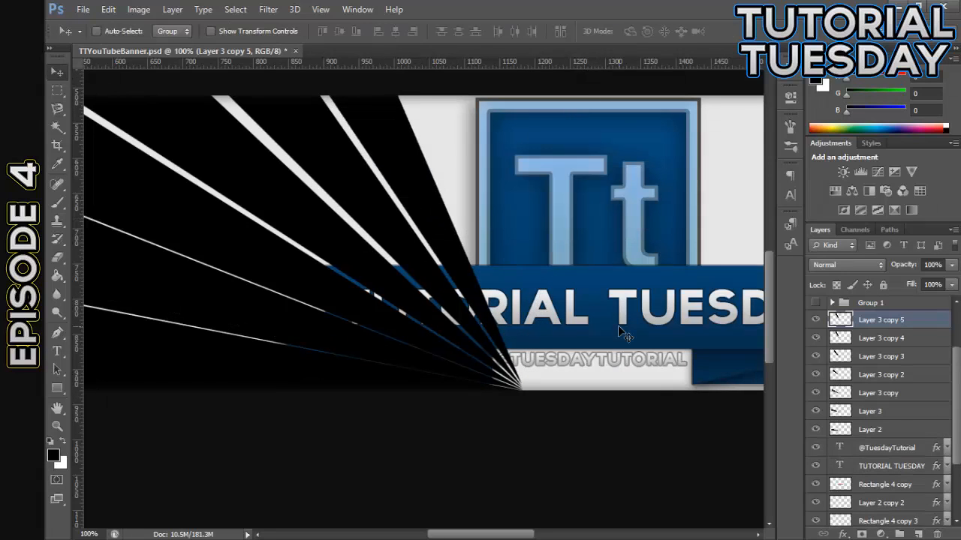
{"action": "key", "text": "ctrl+t"}
{"action": "left_click_drag", "start_coordinate": [603, 373], "coordinate": [567, 397]}
{"action": "left_click_drag", "start_coordinate": [424, 367], "coordinate": [467, 339]}
{"action": "left_click_drag", "start_coordinate": [596, 356], "coordinate": [578, 368]}
{"action": "left_click_drag", "start_coordinate": [470, 346], "coordinate": [486, 343]}
{"action": "left_click_drag", "start_coordinate": [620, 362], "coordinate": [598, 368]}
{"action": "left_click_drag", "start_coordinate": [432, 346], "coordinate": [451, 333]}
{"action": "key", "text": "v"}
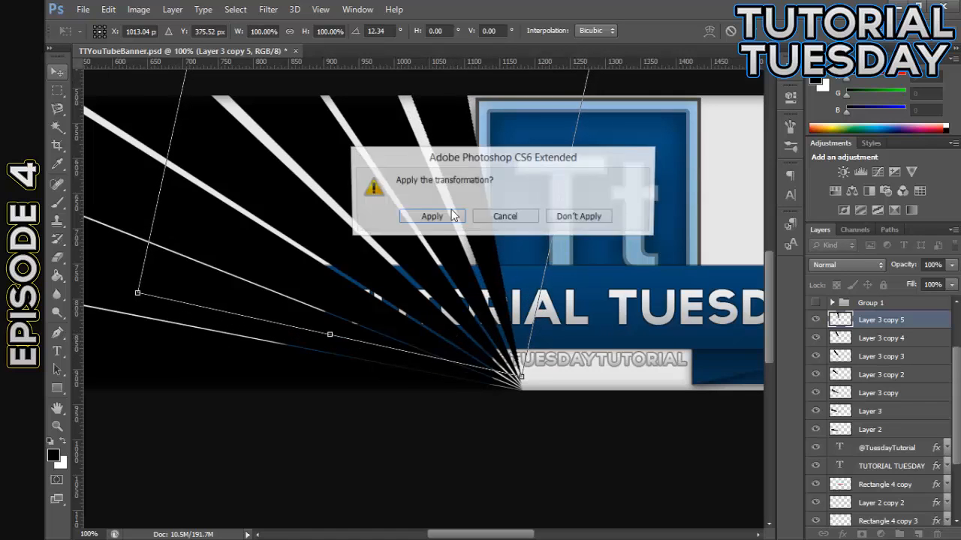
{"action": "left_click", "coordinate": [449, 218]}
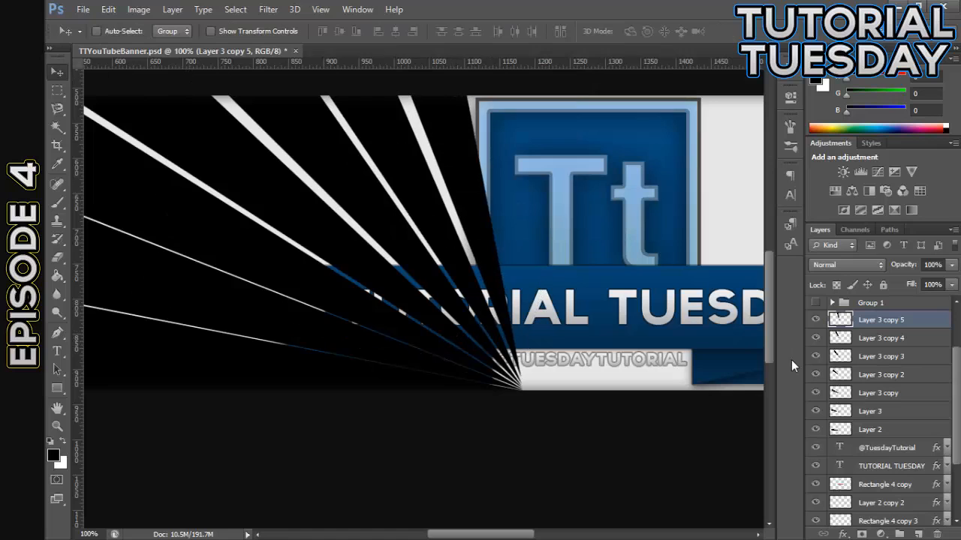
Rotate the wedge on Layer 3 copy 5 a further 1.52° or so and realign its tip with the fan's shared point
{"action": "key", "text": "ctrl+t"}
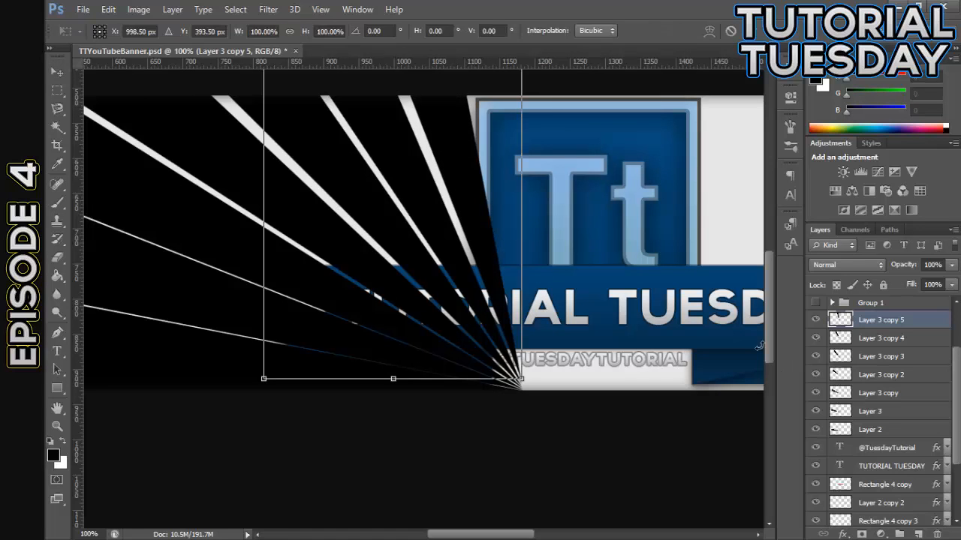
{"action": "left_click_drag", "start_coordinate": [573, 317], "coordinate": [503, 346]}
{"action": "left_click_drag", "start_coordinate": [616, 358], "coordinate": [632, 350]}
{"action": "key", "text": "ctrl+z"}
{"action": "left_click_drag", "start_coordinate": [572, 319], "coordinate": [607, 321]}
{"action": "left_click_drag", "start_coordinate": [525, 308], "coordinate": [492, 323]}
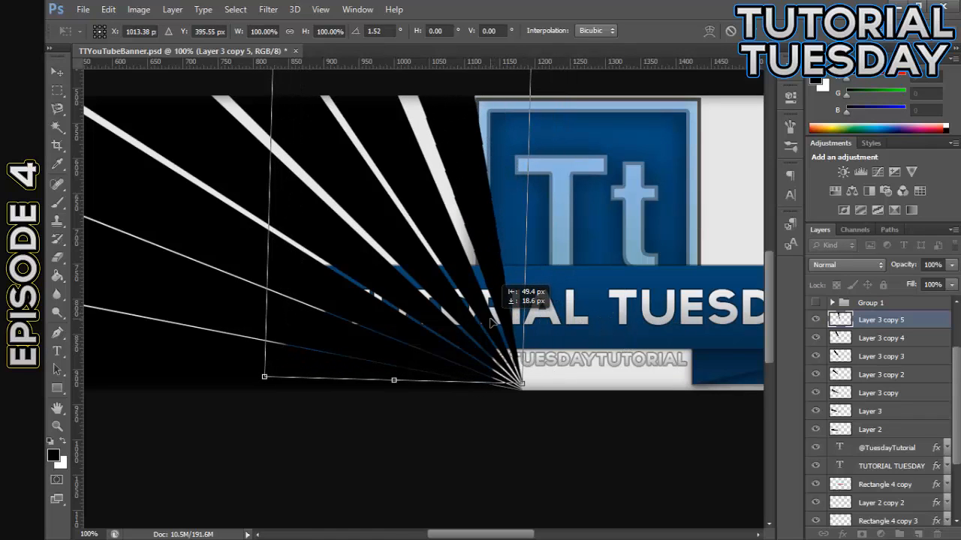
{"action": "left_click", "coordinate": [57, 72]}
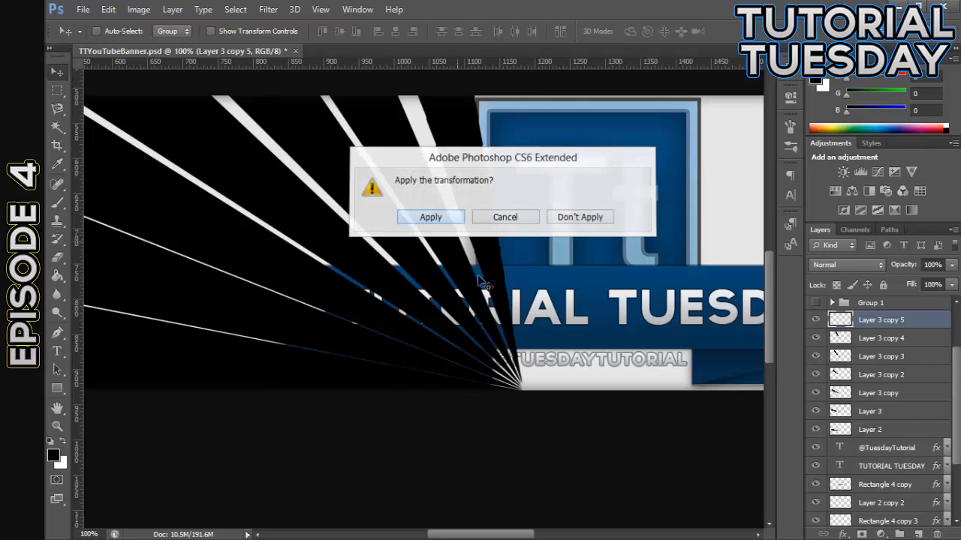
{"action": "key", "text": "Return"}
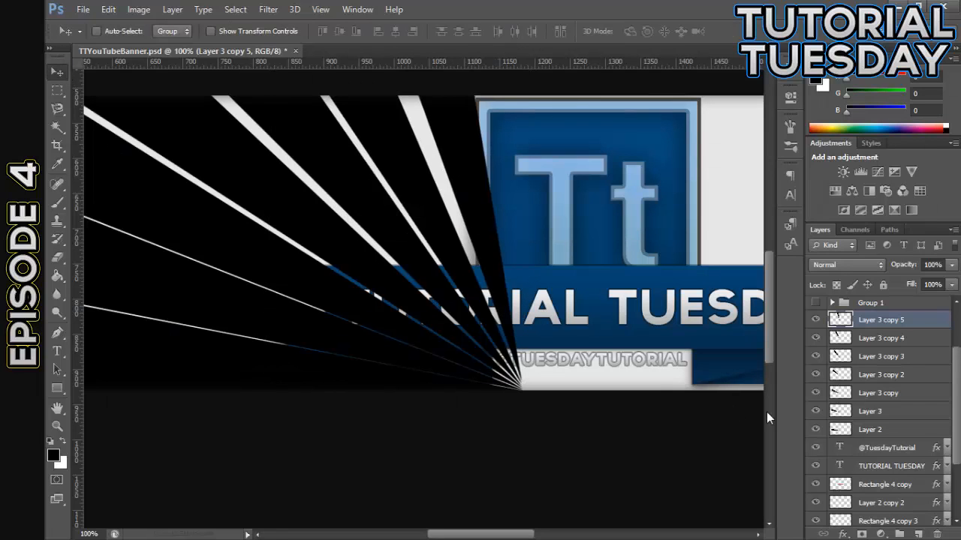
{"action": "key", "text": "ctrl+t"}
{"action": "left_click_drag", "start_coordinate": [605, 332], "coordinate": [576, 331]}
{"action": "left_click", "coordinate": [60, 70]}
{"action": "left_click", "coordinate": [439, 221]}
{"action": "key", "text": "ctrl+j"}
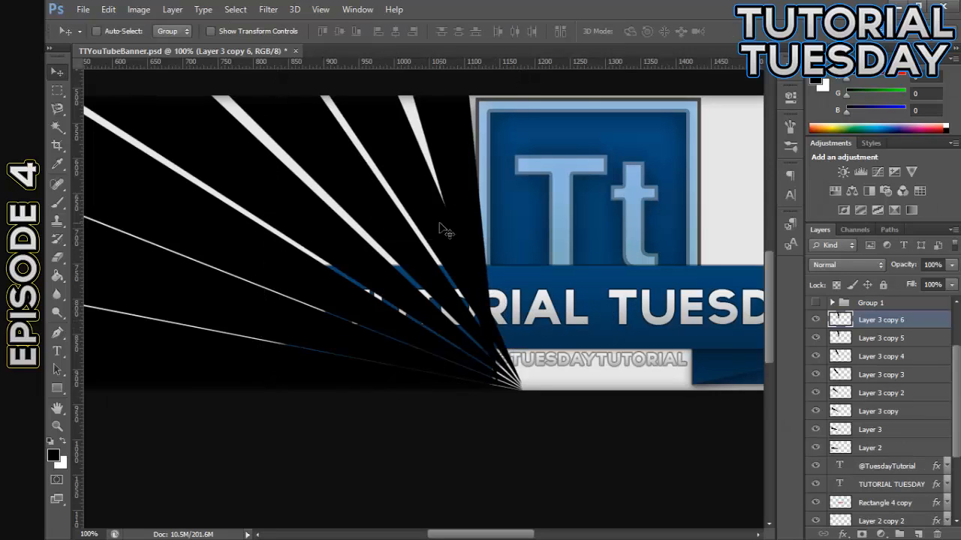
{"action": "key", "text": "ctrl+shift+t"}
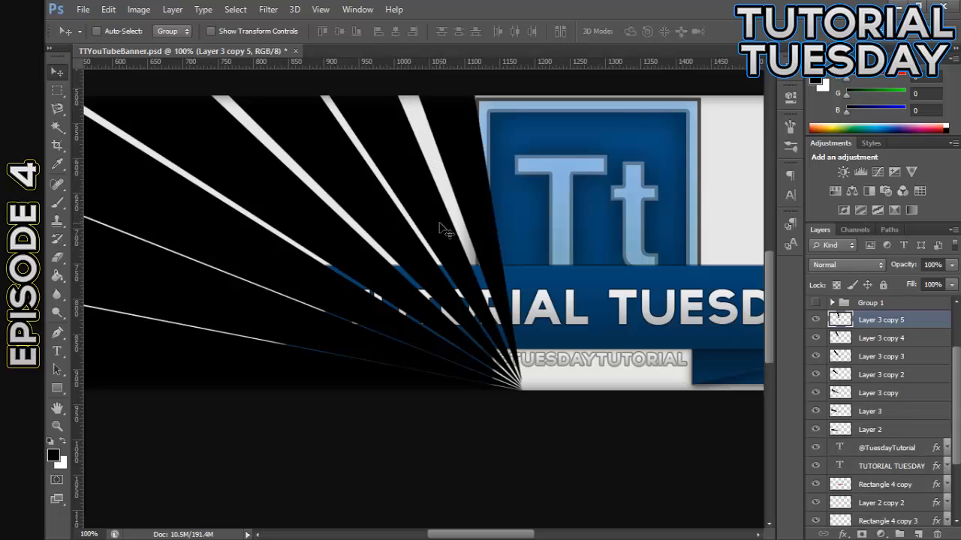
Duplicate the wedge on Layer 3 copy 5, rotate the copy about 12.89°, and align it over the logo as the near-vertical middle wedge
{"action": "key", "text": "ctrl+t"}
{"action": "left_click_drag", "start_coordinate": [521, 342], "coordinate": [559, 352]}
{"action": "left_click_drag", "start_coordinate": [498, 330], "coordinate": [512, 325]}
{"action": "left_click_drag", "start_coordinate": [581, 335], "coordinate": [576, 337]}
{"action": "mouse_move", "coordinate": [475, 323]}
{"action": "left_mouse_down"}
{"action": "mouse_move", "coordinate": [492, 318]}
{"action": "mouse_move", "coordinate": [483, 318]}
{"action": "left_mouse_up"}
{"action": "left_click_drag", "start_coordinate": [596, 335], "coordinate": [588, 338]}
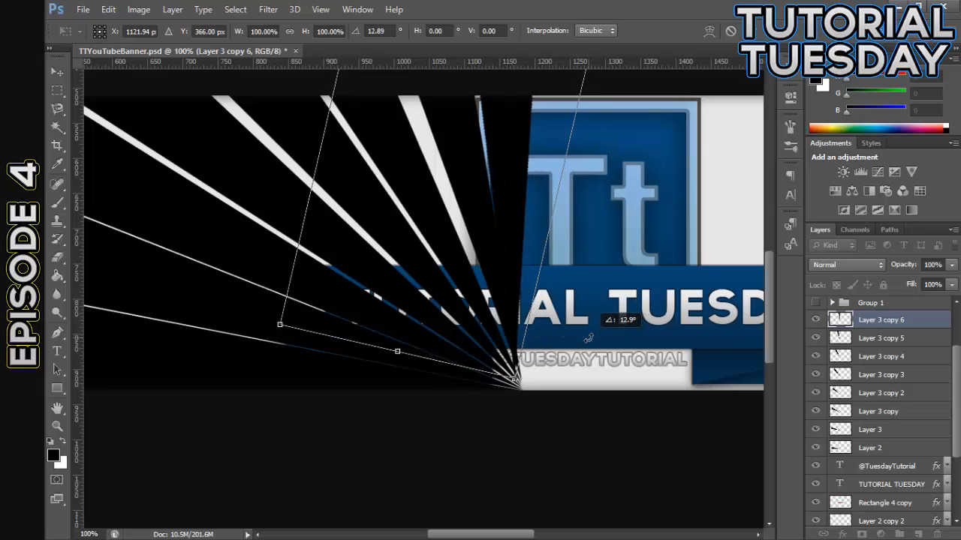
{"action": "left_click_drag", "start_coordinate": [493, 327], "coordinate": [505, 324]}
{"action": "left_click", "coordinate": [57, 72]}
{"action": "left_click", "coordinate": [430, 216]}
{"action": "key", "text": "Left"}
{"action": "key", "text": "Left"}
{"action": "key", "text": "Left"}
{"action": "key", "text": "Left"}
{"action": "key", "text": "Left"}
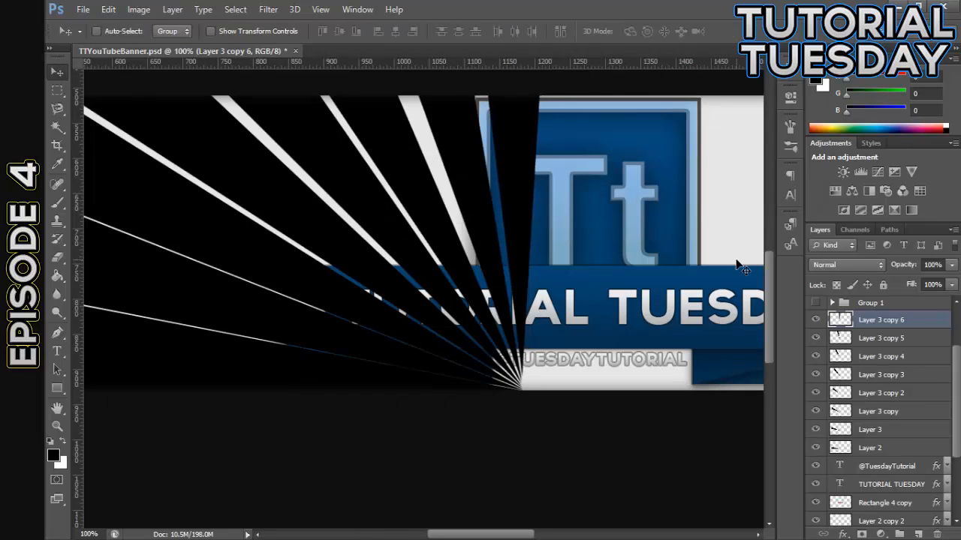
Duplicate the seven wedge layers from Layer 2 through Layer 3 copy 5, leaving out the middle wedge on Layer 3 copy 6
{"action": "key", "text": "ctrl+minus"}
{"action": "key", "text": "ctrl+minus"}
{"action": "key", "text": "ctrl+minus"}
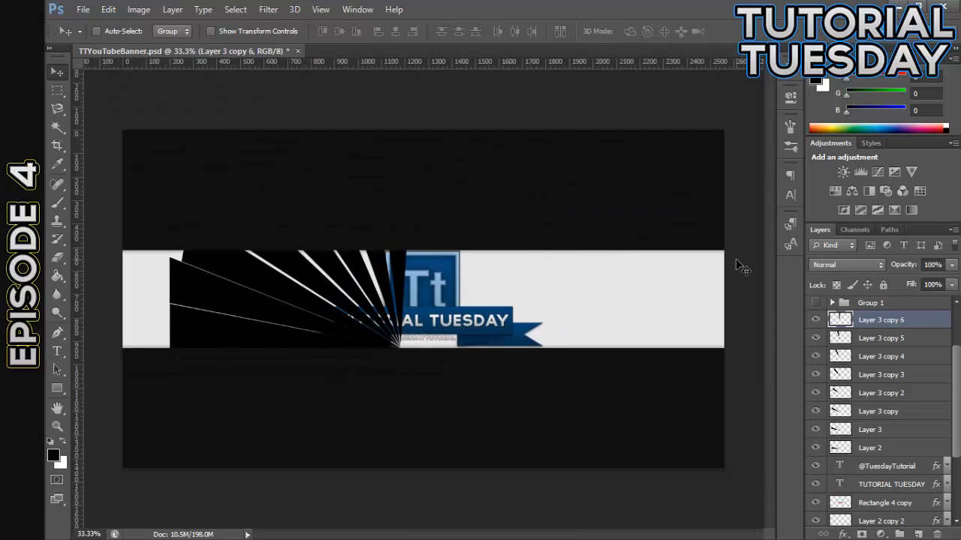
{"action": "key", "text": "ctrl+plus"}
{"action": "key", "text": "ctrl+plus"}
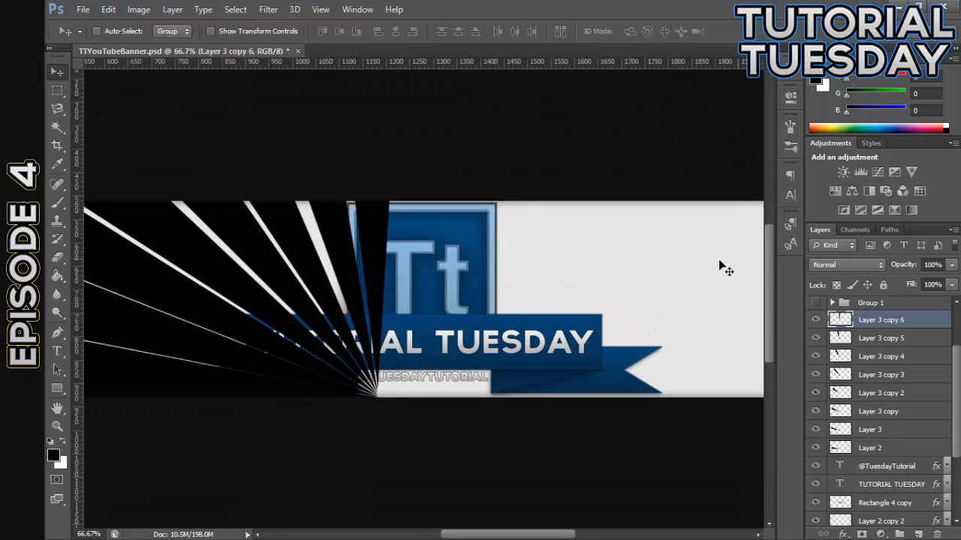
{"action": "left_click_drag", "start_coordinate": [527, 537], "coordinate": [505, 538]}
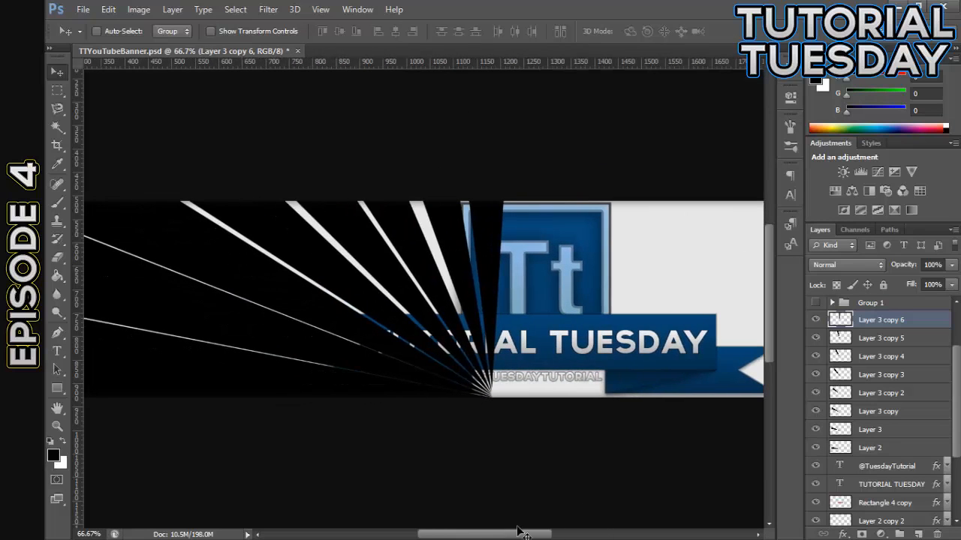
{"action": "left_click", "coordinate": [875, 448], "text": "shift"}
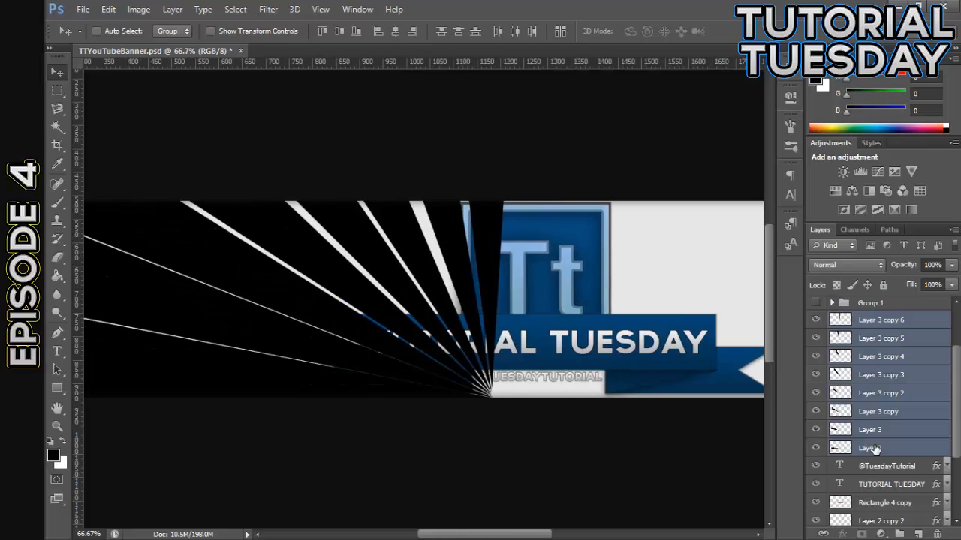
{"action": "left_click", "coordinate": [917, 322], "text": "ctrl"}
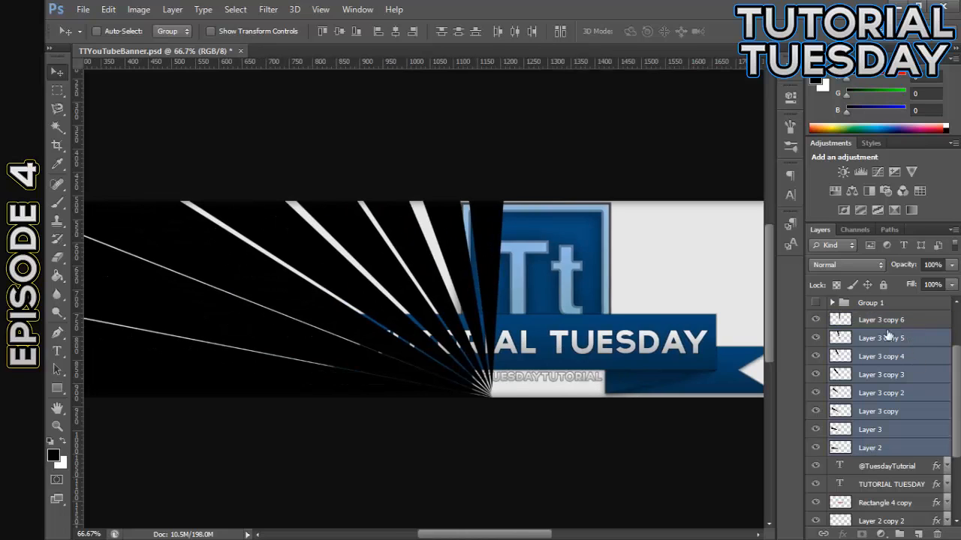
{"action": "key", "text": "ctrl+j"}
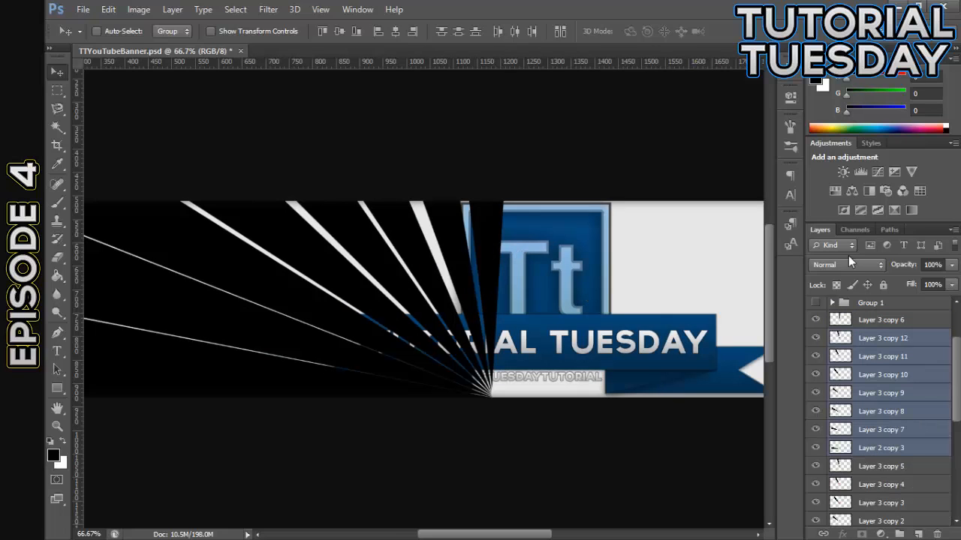
Flip the duplicated wedges horizontally and move them right until their tips meet the original fan's point
{"action": "left_click", "coordinate": [108, 9]}
{"action": "mouse_move", "coordinate": [233, 285]}
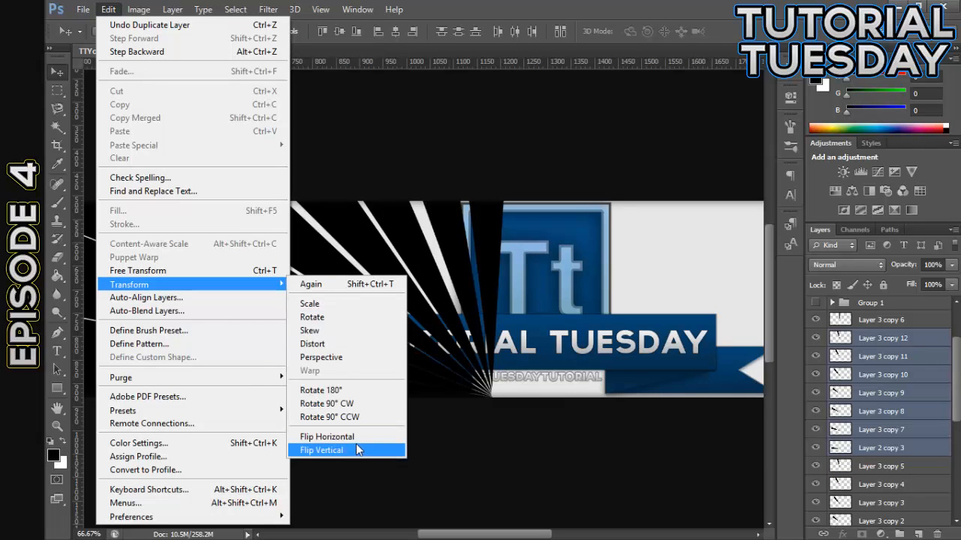
{"action": "left_click", "coordinate": [353, 450]}
{"action": "scroll", "coordinate": [427, 495], "scroll_direction": "left", "scroll_amount": 2}
{"action": "left_click_drag", "start_coordinate": [270, 314], "coordinate": [549, 316]}
Select the middle wedge on Layer 3 copy 6 and open it for free transformation
{"action": "key", "text": "ctrl+plus"}
{"action": "key", "text": "ctrl+plus"}
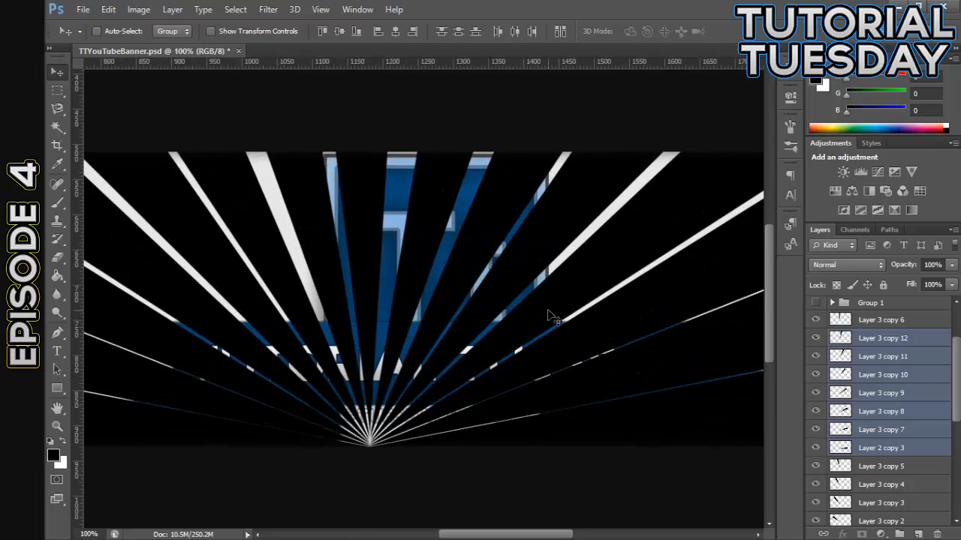
{"action": "left_click_drag", "start_coordinate": [502, 532], "coordinate": [487, 531]}
{"action": "scroll", "coordinate": [455, 443], "scroll_direction": "down", "scroll_amount": 6}
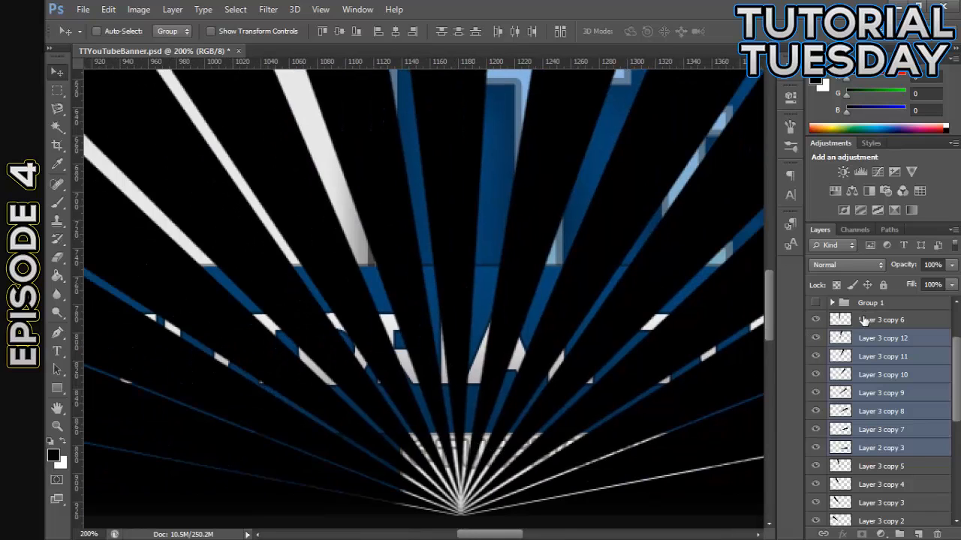
{"action": "left_click", "coordinate": [865, 321]}
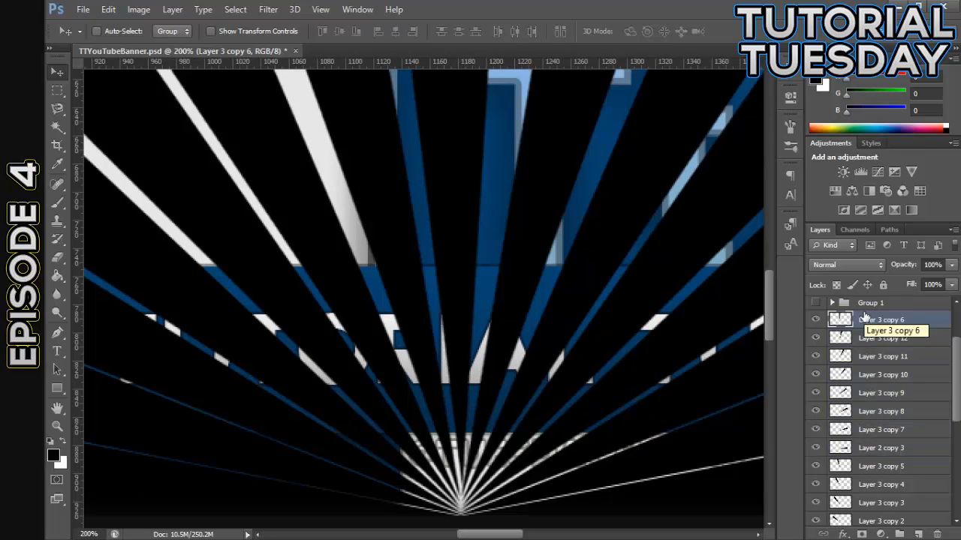
{"action": "key", "text": "ctrl+t"}
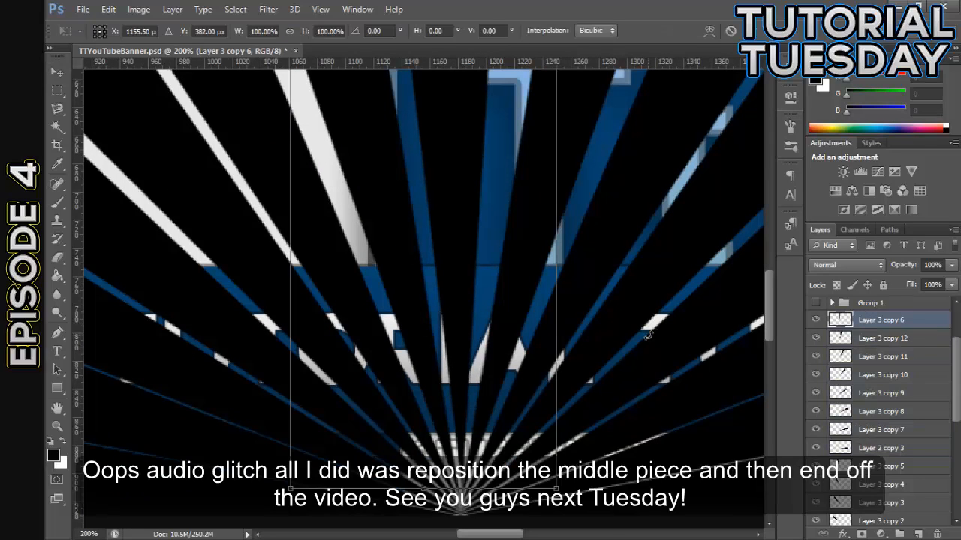